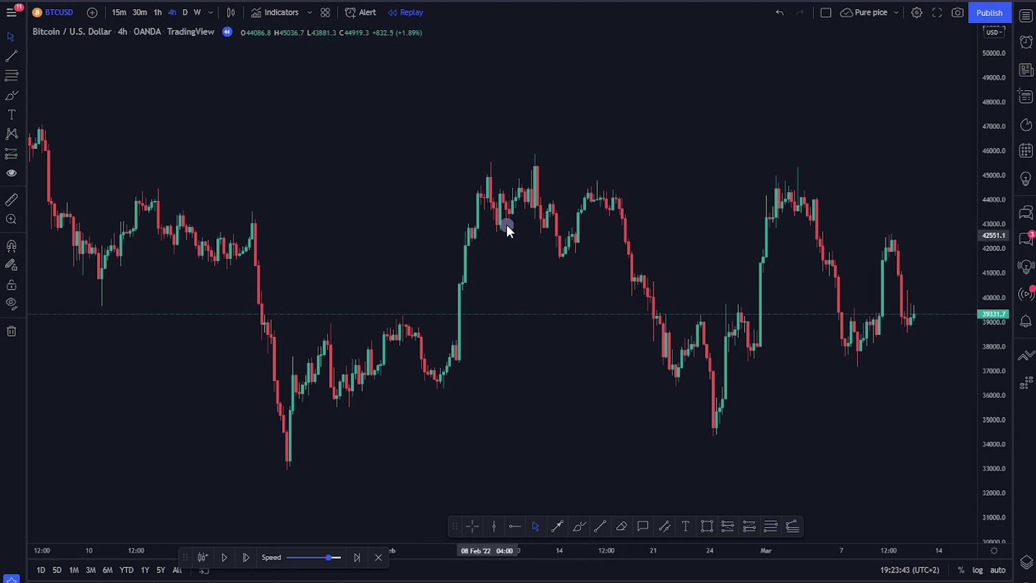
# Draw a rectangle over the February highs on the BTCUSD 4h chart, spanning about 44790 to 45611.
pyautogui.scroll(-2, 528, 241)
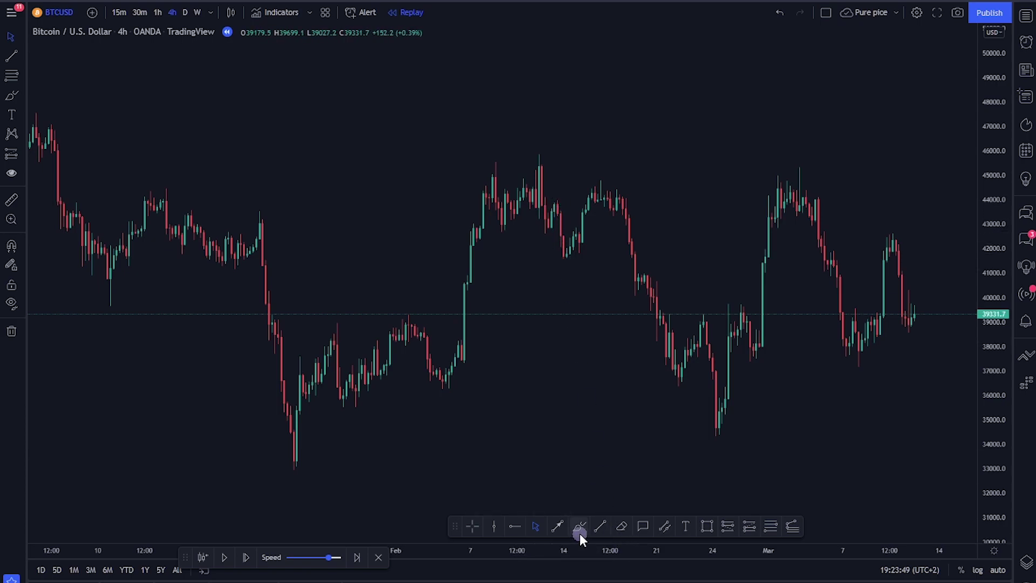
pyautogui.click(707, 527)
pyautogui.click(476, 180)
pyautogui.click(551, 180)
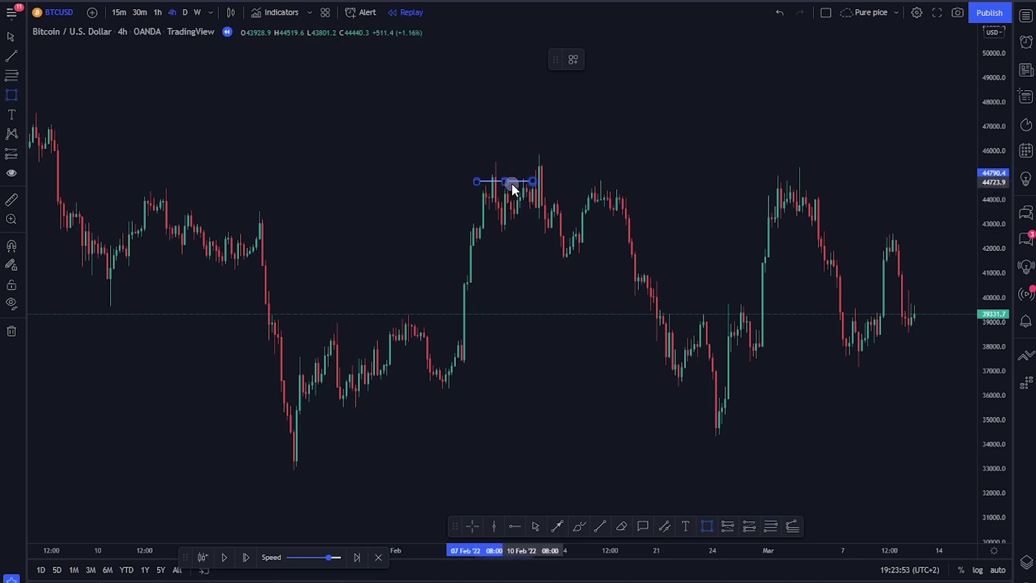
pyautogui.click(663, 160)
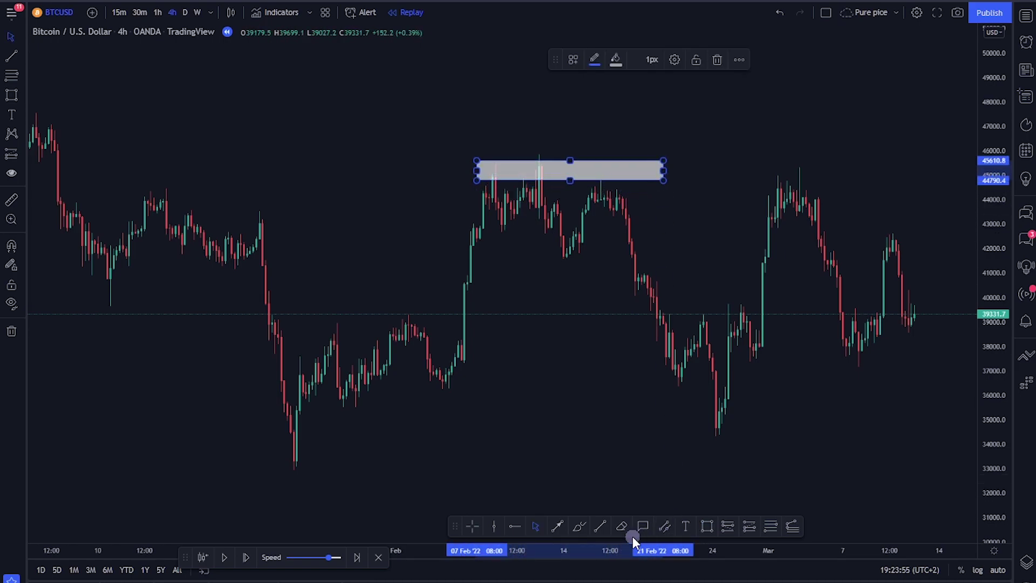
# Annotate the upper box with brush arrows rising into it and falling from it, an ellipse along its highs and an "R" above it.
pyautogui.click(579, 527)
pyautogui.moveTo(383, 318)
pyautogui.mouseDown()
pyautogui.moveTo(435, 241)
pyautogui.moveTo(435, 216)
pyautogui.moveTo(455, 241)
pyautogui.mouseUp()
pyautogui.moveTo(655, 204); pyautogui.dragTo(675, 256)
pyautogui.moveTo(648, 245)
pyautogui.mouseDown()
pyautogui.moveTo(693, 285)
pyautogui.moveTo(698, 233)
pyautogui.mouseUp()
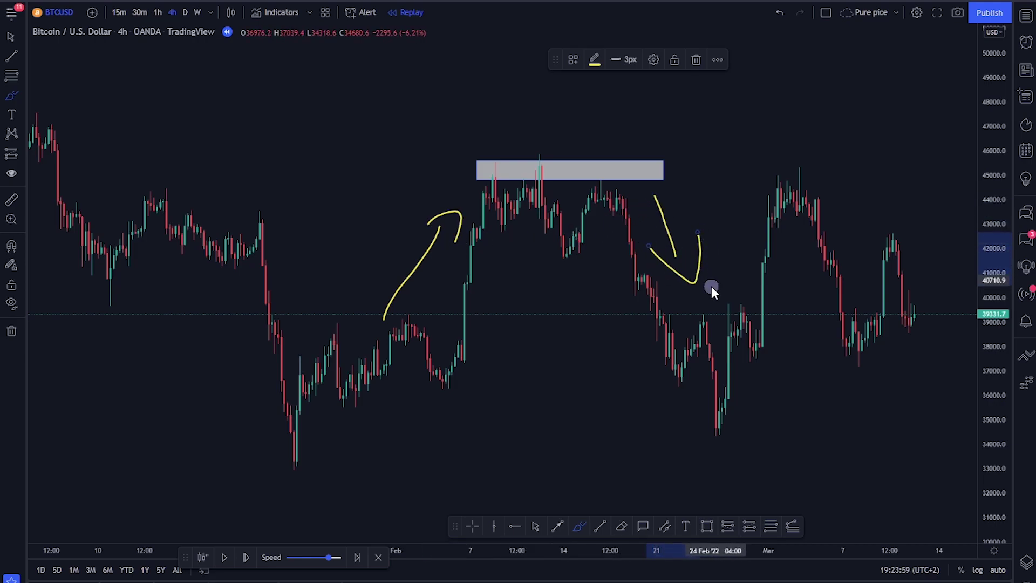
pyautogui.moveTo(621, 177)
pyautogui.mouseDown()
pyautogui.moveTo(522, 176)
pyautogui.moveTo(613, 180)
pyautogui.moveTo(592, 175)
pyautogui.mouseUp()
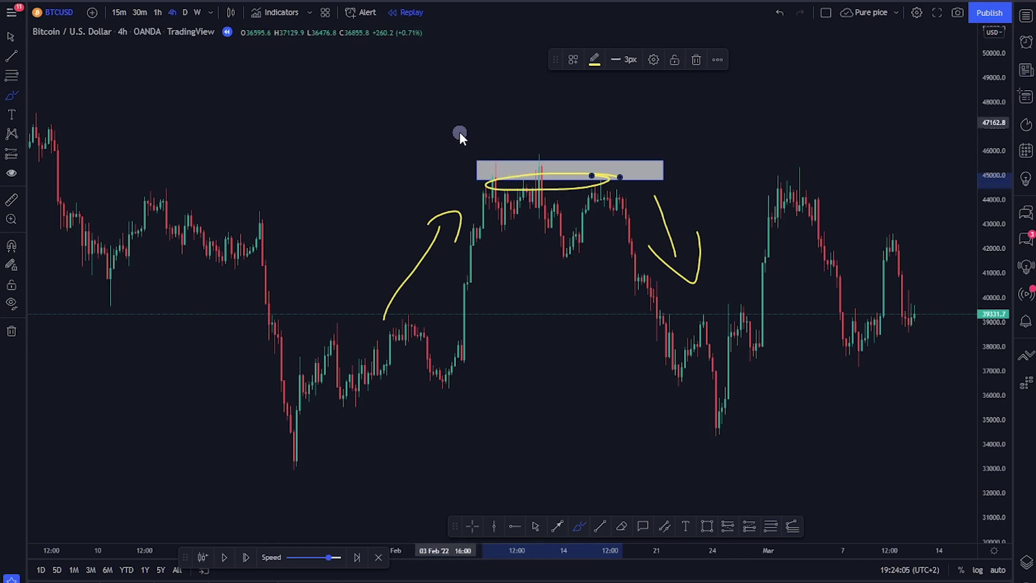
pyautogui.moveTo(442, 98); pyautogui.dragTo(473, 118)
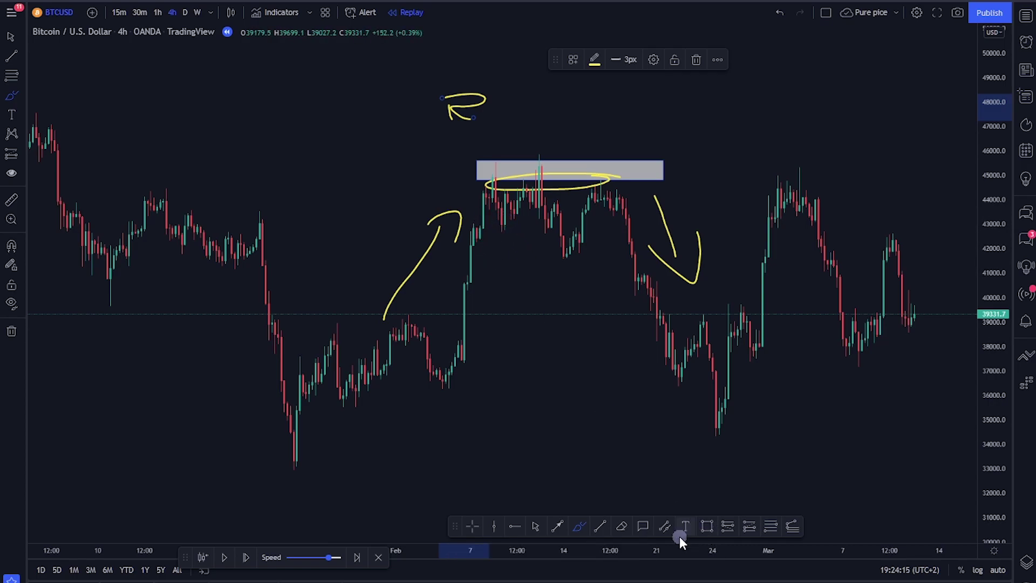
# Draw rectangles around the late-January low and around the 24 February low, the second spanning about 34592 to 35478.
pyautogui.click(707, 528)
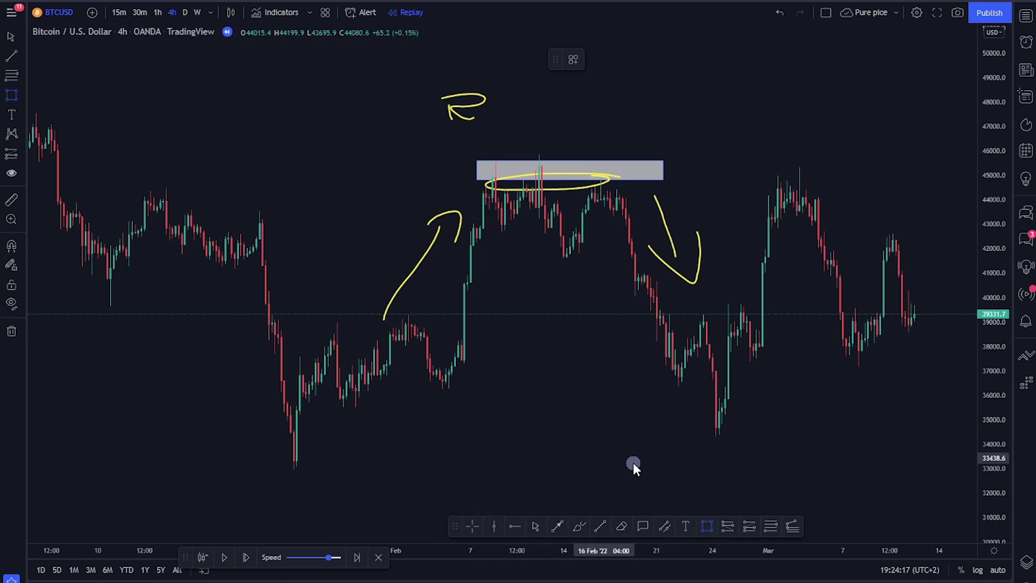
pyautogui.moveTo(263, 407)
pyautogui.mouseDown()
pyautogui.moveTo(427, 437)
pyautogui.moveTo(322, 456)
pyautogui.mouseUp()
pyautogui.click(703, 532)
pyautogui.moveTo(663, 408)
pyautogui.mouseDown()
pyautogui.moveTo(774, 420)
pyautogui.moveTo(786, 430)
pyautogui.mouseUp()
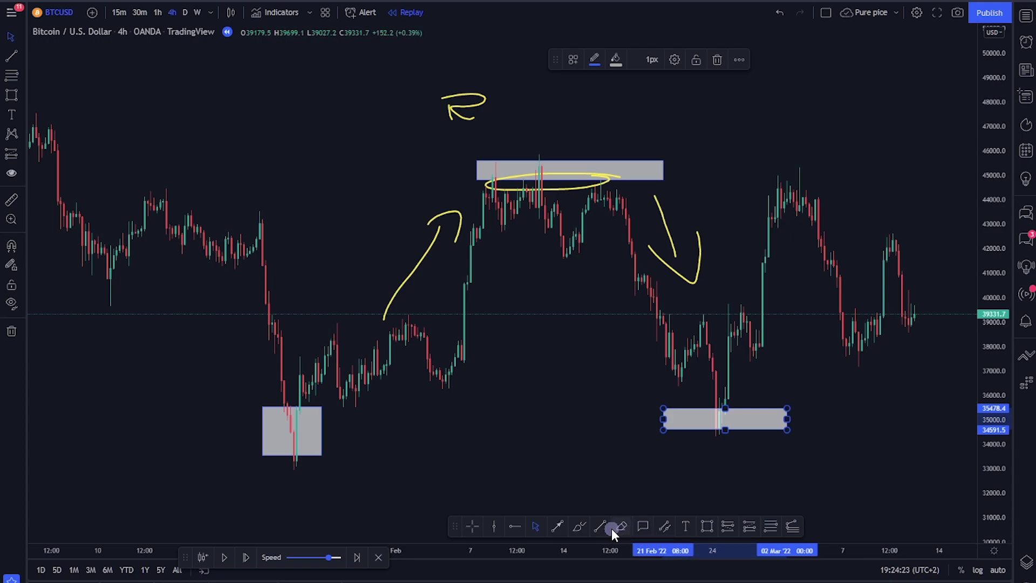
# Brush a falling arrow into the 24 February box, a rising arrow out of it, and small loops around its low.
pyautogui.click(574, 529)
pyautogui.moveTo(592, 303)
pyautogui.mouseDown()
pyautogui.moveTo(616, 357)
pyautogui.moveTo(651, 337)
pyautogui.mouseUp()
pyautogui.moveTo(775, 393)
pyautogui.mouseDown()
pyautogui.moveTo(791, 331)
pyautogui.moveTo(803, 339)
pyautogui.mouseUp()
pyautogui.moveTo(722, 419)
pyautogui.mouseDown()
pyautogui.moveTo(703, 439)
pyautogui.moveTo(717, 427)
pyautogui.moveTo(707, 417)
pyautogui.moveTo(723, 431)
pyautogui.moveTo(706, 413)
pyautogui.moveTo(728, 432)
pyautogui.moveTo(717, 430)
pyautogui.mouseUp()
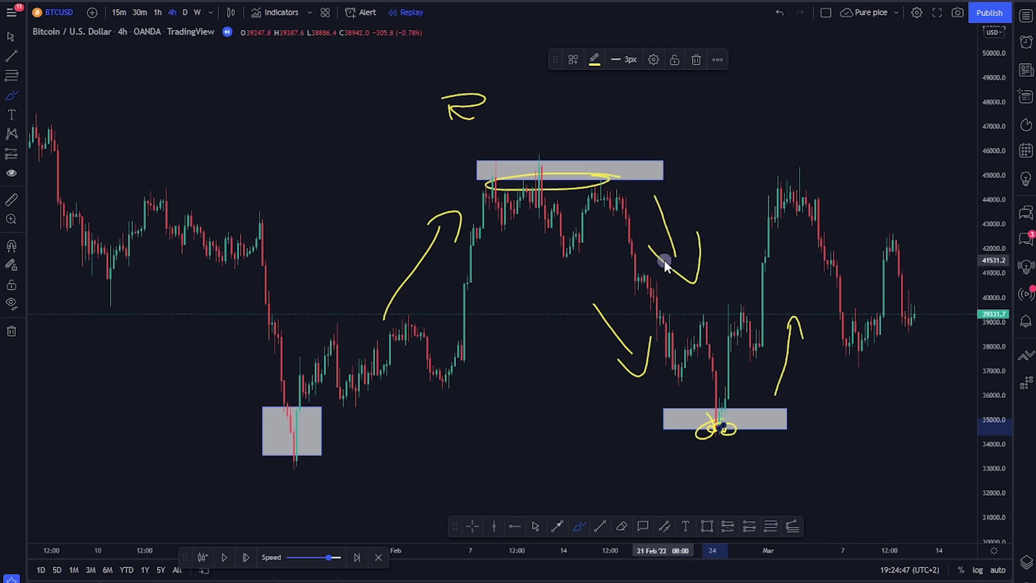
# Write "Sup" with the brush beside the R label and sketch rising and falling arrows on the other side of the R.
pyautogui.moveTo(592, 91)
pyautogui.mouseDown()
pyautogui.moveTo(558, 126)
pyautogui.moveTo(635, 116)
pyautogui.mouseUp()
pyautogui.moveTo(320, 189)
pyautogui.mouseDown()
pyautogui.moveTo(372, 111)
pyautogui.moveTo(383, 109)
pyautogui.moveTo(384, 132)
pyautogui.mouseUp()
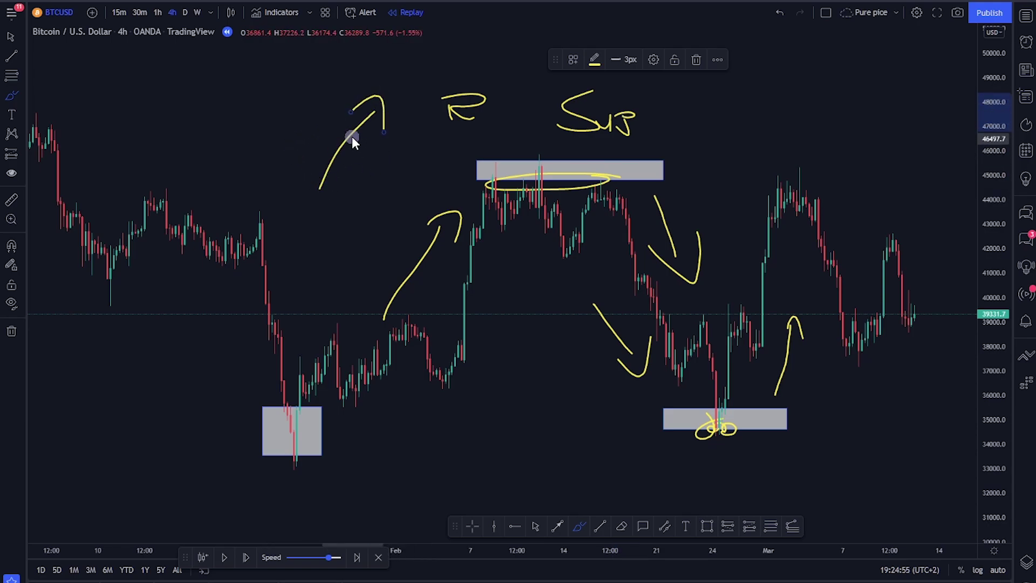
pyautogui.moveTo(345, 156)
pyautogui.mouseDown()
pyautogui.moveTo(346, 172)
pyautogui.moveTo(367, 152)
pyautogui.moveTo(415, 193)
pyautogui.moveTo(415, 167)
pyautogui.mouseUp()
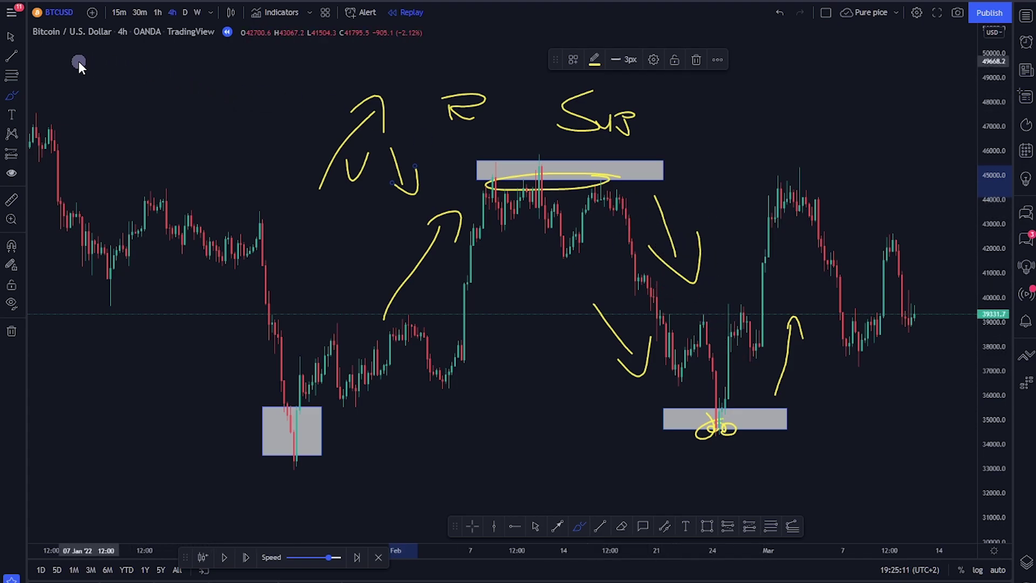
# Underline the Bitcoin symbol title and emphasize all three boxes with brush strokes.
pyautogui.moveTo(34, 45)
pyautogui.mouseDown()
pyautogui.moveTo(74, 43)
pyautogui.moveTo(34, 41)
pyautogui.moveTo(44, 41)
pyautogui.mouseUp()
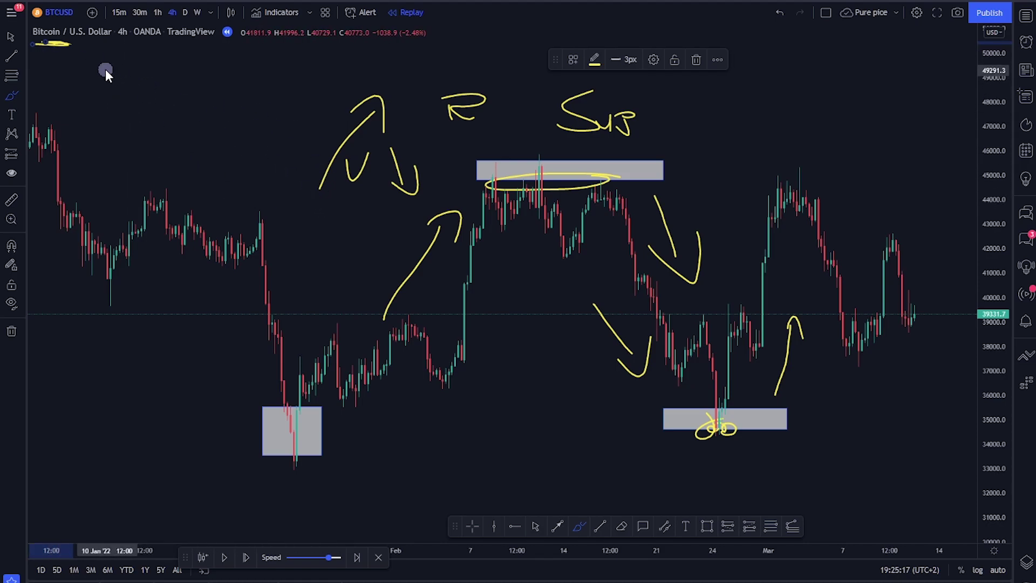
pyautogui.moveTo(620, 161)
pyautogui.mouseDown()
pyautogui.moveTo(622, 170)
pyautogui.moveTo(467, 186)
pyautogui.moveTo(549, 161)
pyautogui.moveTo(496, 170)
pyautogui.mouseUp()
pyautogui.moveTo(664, 413); pyautogui.dragTo(786, 410)
pyautogui.moveTo(348, 424); pyautogui.dragTo(278, 436)
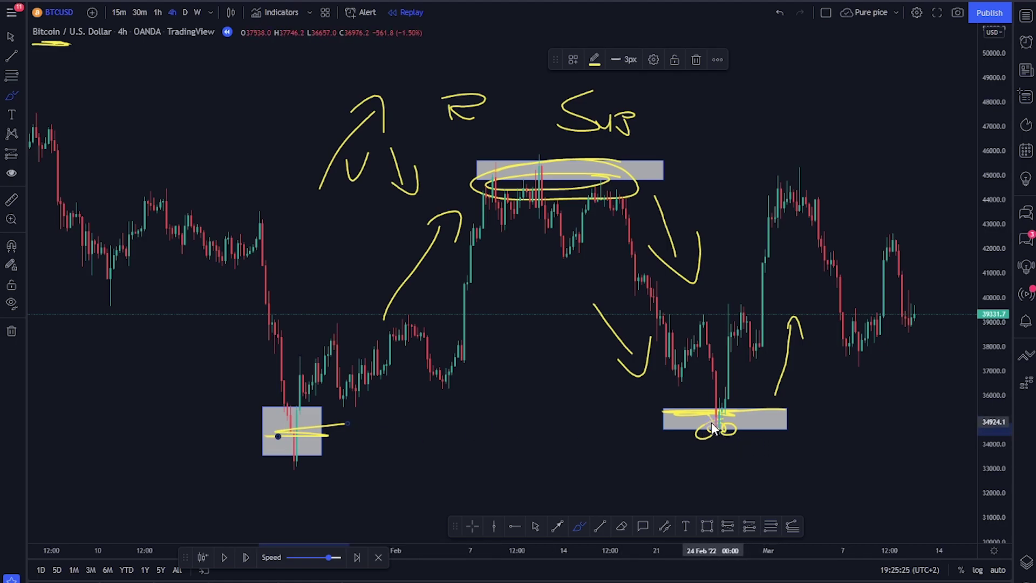
# Write "S/D" beneath both lower boxes with the brush and add a slash between R and Sup above the upper box.
pyautogui.moveTo(277, 476)
pyautogui.mouseDown()
pyautogui.moveTo(271, 500)
pyautogui.moveTo(254, 503)
pyautogui.mouseUp()
pyautogui.moveTo(325, 469)
pyautogui.mouseDown()
pyautogui.moveTo(302, 513)
pyautogui.moveTo(349, 489)
pyautogui.moveTo(337, 490)
pyautogui.mouseUp()
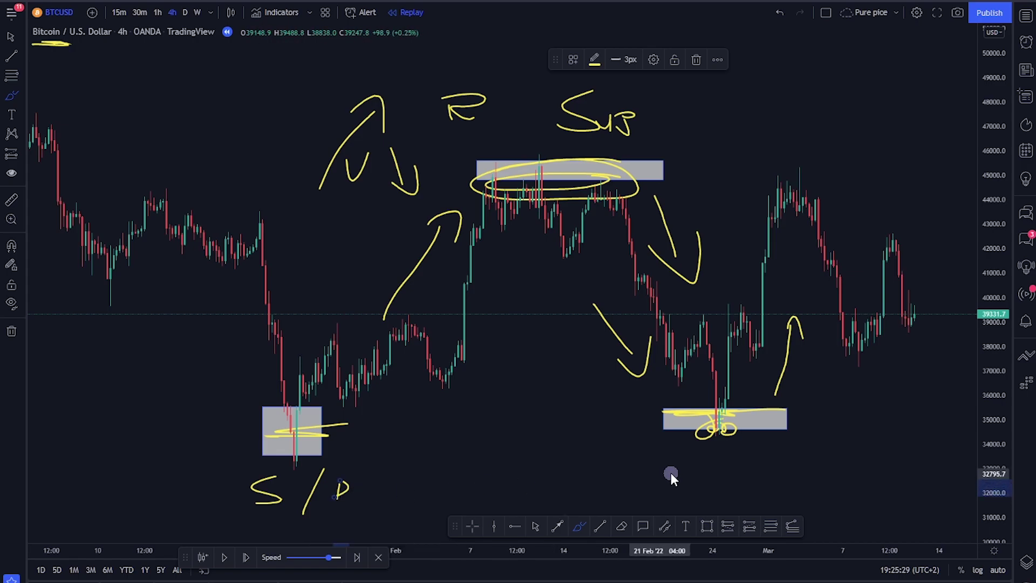
pyautogui.moveTo(740, 460); pyautogui.dragTo(712, 493)
pyautogui.moveTo(790, 452)
pyautogui.mouseDown()
pyautogui.moveTo(780, 494)
pyautogui.moveTo(837, 484)
pyautogui.moveTo(793, 493)
pyautogui.moveTo(807, 473)
pyautogui.moveTo(807, 493)
pyautogui.mouseUp()
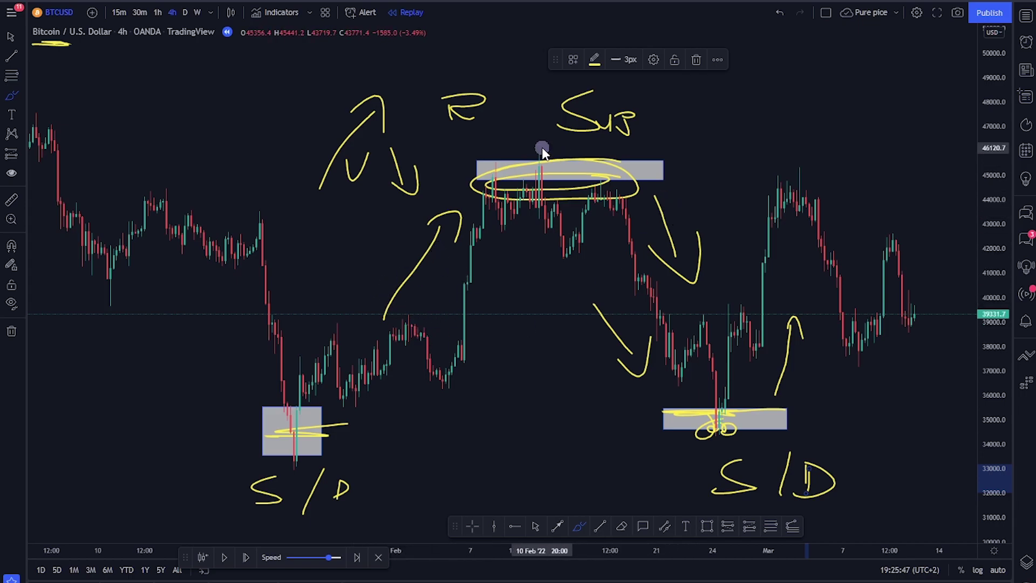
pyautogui.moveTo(553, 75); pyautogui.dragTo(527, 140)
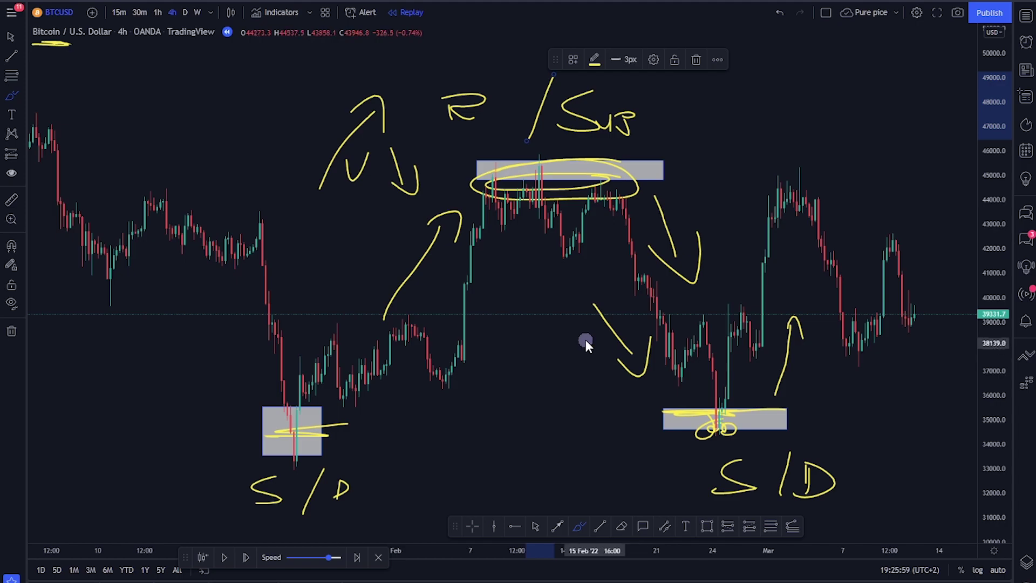
# Switch to the XAUUSD 1h chart and circle the 11 and 12 April swing highs and swing lows with the brush.
pyautogui.scroll(-1, 563, 335)
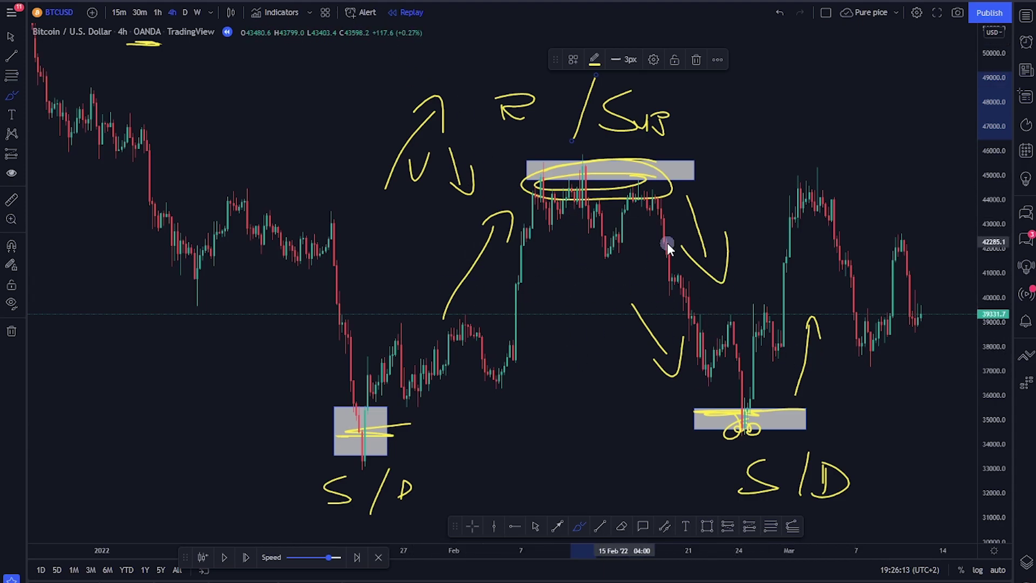
pyautogui.click(407, 12)
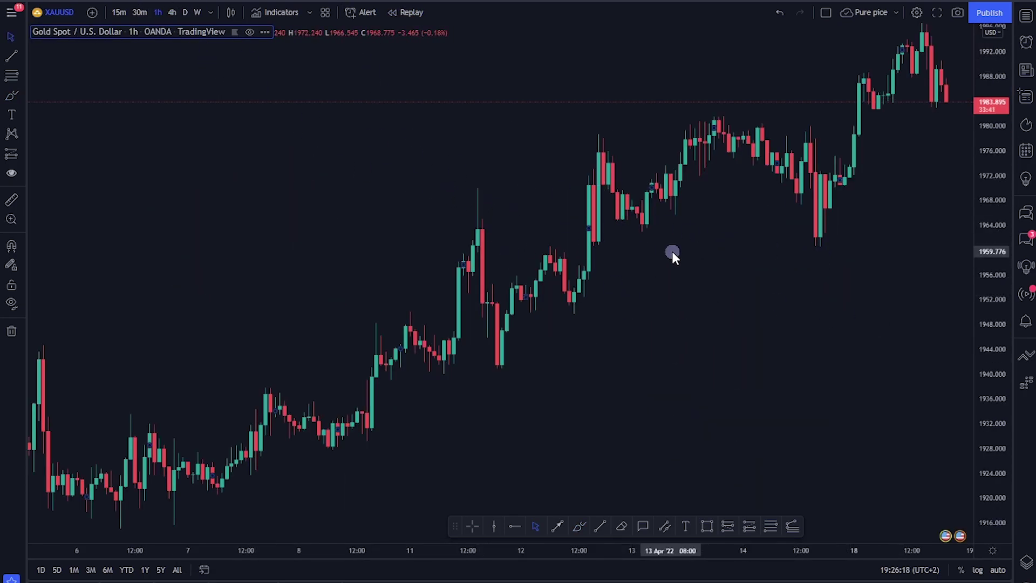
pyautogui.moveTo(496, 234)
pyautogui.mouseDown()
pyautogui.moveTo(456, 236)
pyautogui.moveTo(480, 193)
pyautogui.moveTo(461, 226)
pyautogui.moveTo(474, 205)
pyautogui.mouseUp()
pyautogui.click(585, 525)
pyautogui.moveTo(497, 345)
pyautogui.mouseDown()
pyautogui.moveTo(472, 365)
pyautogui.moveTo(490, 338)
pyautogui.mouseUp()
pyautogui.moveTo(585, 249); pyautogui.dragTo(582, 253)
pyautogui.moveTo(598, 113)
pyautogui.mouseDown()
pyautogui.moveTo(567, 151)
pyautogui.moveTo(615, 129)
pyautogui.mouseUp()
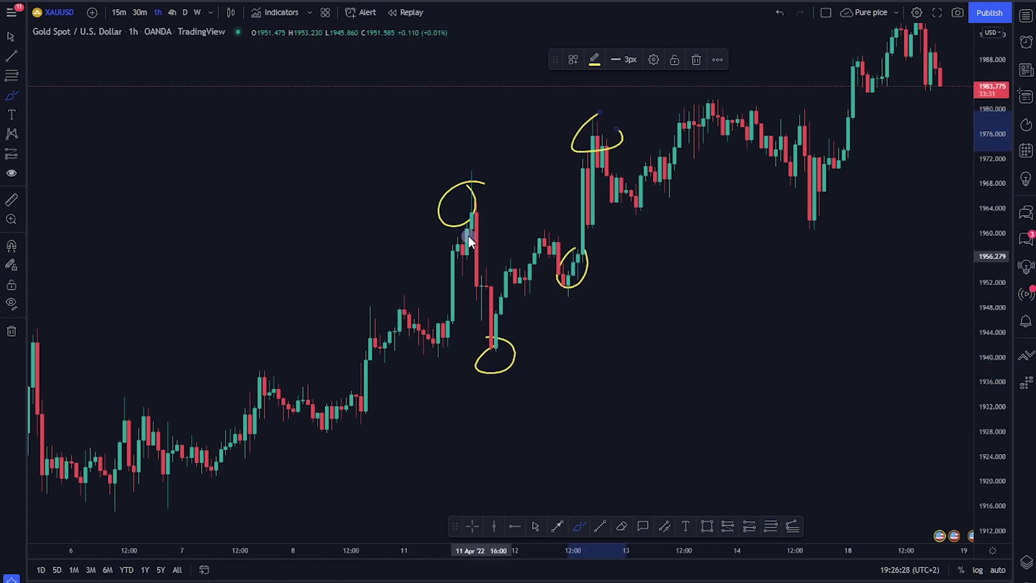
# Brush a rising trend arrow below the price and connect the two circled highs and the two circled lows with diagonal strokes.
pyautogui.moveTo(509, 447)
pyautogui.mouseDown()
pyautogui.moveTo(692, 290)
pyautogui.moveTo(677, 288)
pyautogui.mouseUp()
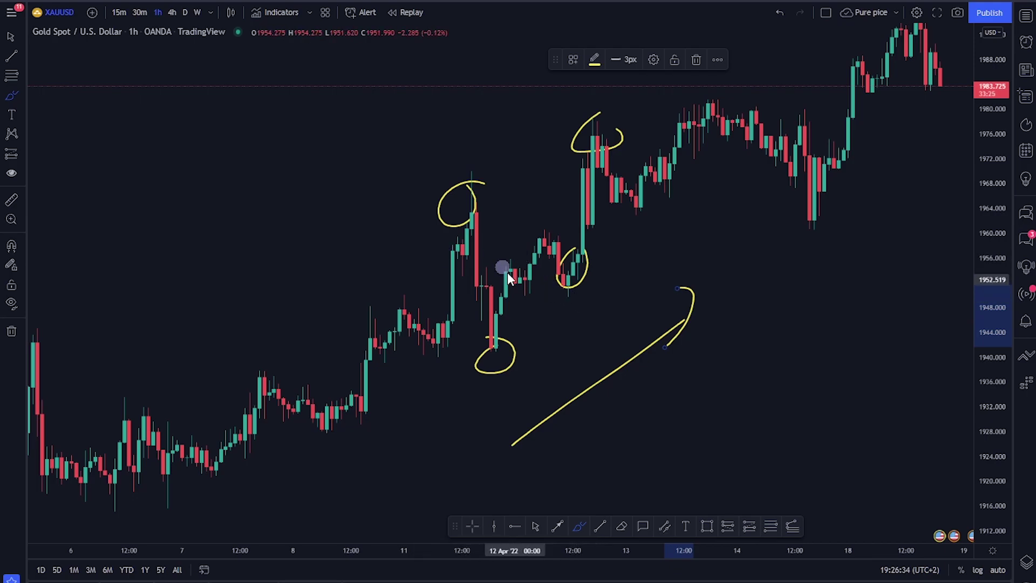
pyautogui.moveTo(481, 197)
pyautogui.mouseDown()
pyautogui.moveTo(501, 199)
pyautogui.moveTo(473, 211)
pyautogui.moveTo(597, 143)
pyautogui.mouseUp()
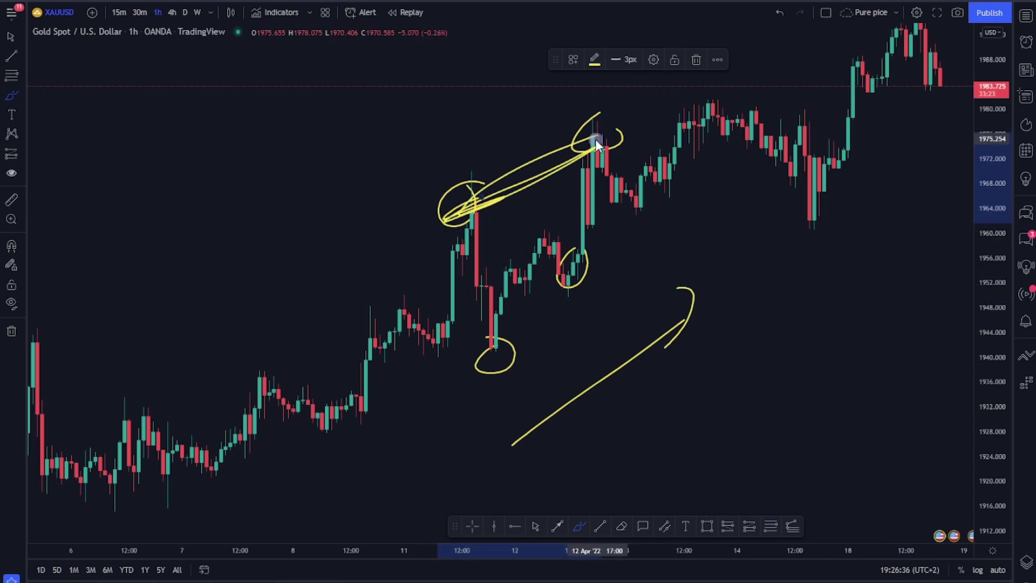
pyautogui.moveTo(474, 377)
pyautogui.mouseDown()
pyautogui.moveTo(465, 347)
pyautogui.moveTo(572, 296)
pyautogui.moveTo(495, 351)
pyautogui.mouseUp()
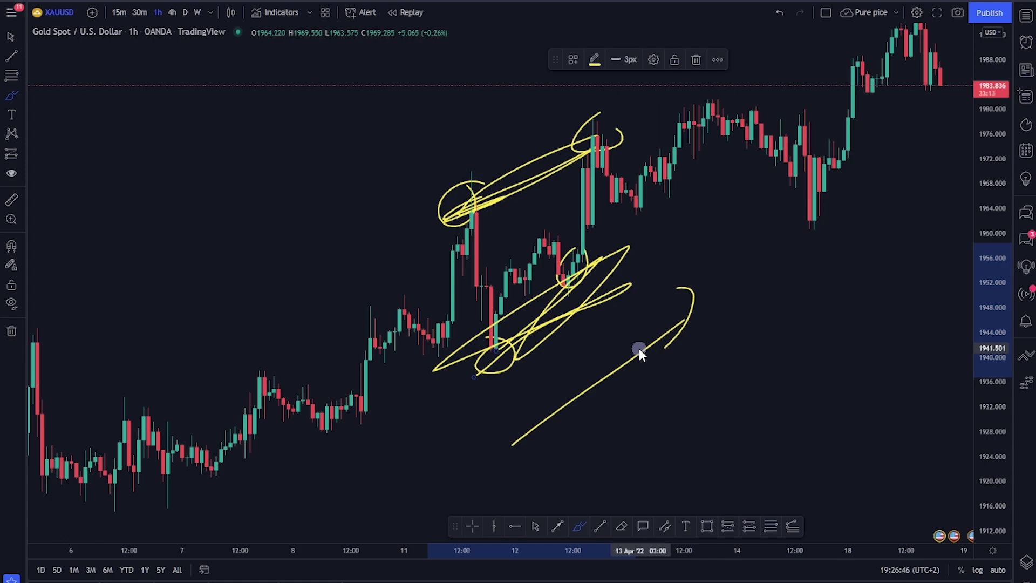
# Write a "B" beside the first circled high and brush horizontal levels at the circled swings, the 14 April low and the highs before it.
pyautogui.moveTo(384, 173)
pyautogui.mouseDown()
pyautogui.moveTo(381, 235)
pyautogui.moveTo(409, 174)
pyautogui.moveTo(374, 231)
pyautogui.mouseUp()
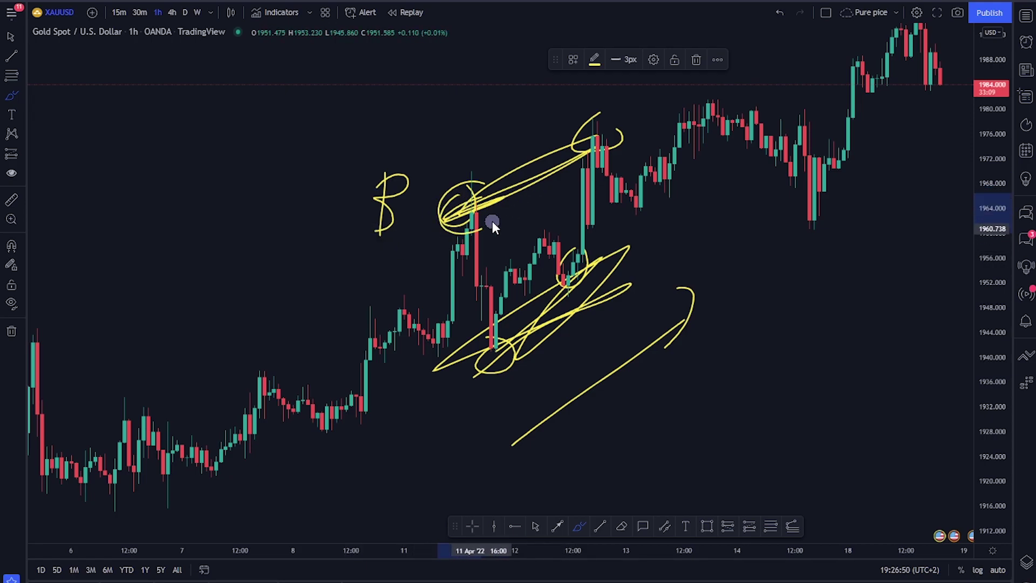
pyautogui.moveTo(516, 211); pyautogui.dragTo(393, 208)
pyautogui.moveTo(571, 138); pyautogui.dragTo(630, 137)
pyautogui.moveTo(406, 348)
pyautogui.mouseDown()
pyautogui.moveTo(553, 348)
pyautogui.moveTo(454, 351)
pyautogui.mouseUp()
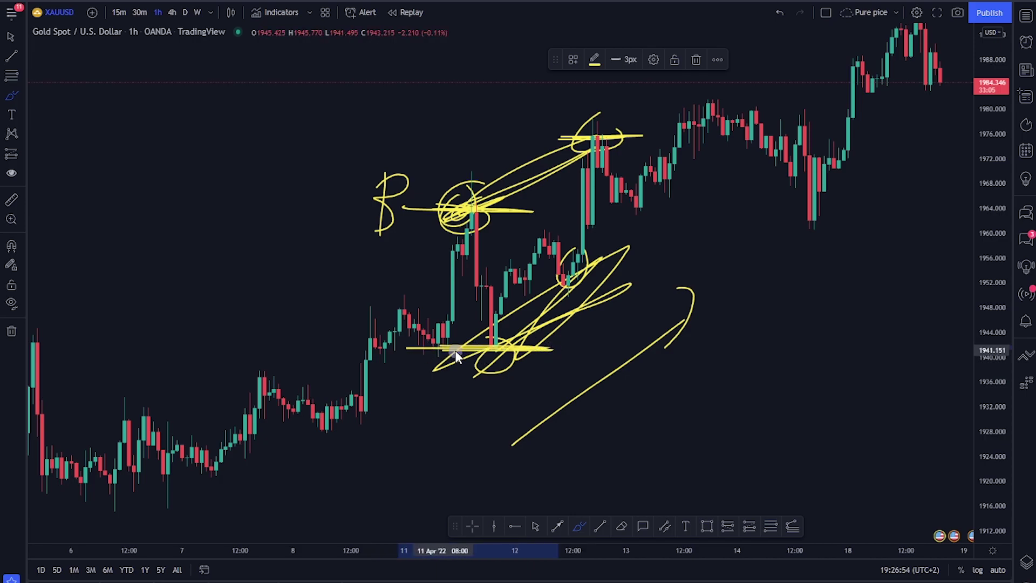
pyautogui.moveTo(515, 280); pyautogui.dragTo(636, 278)
pyautogui.moveTo(836, 229); pyautogui.dragTo(756, 234)
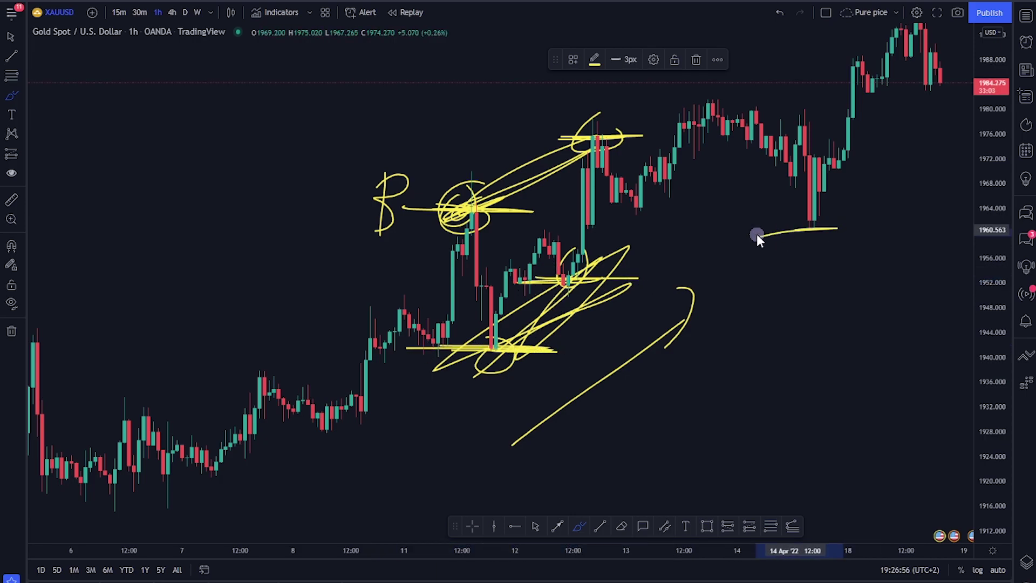
pyautogui.moveTo(682, 93); pyautogui.dragTo(766, 92)
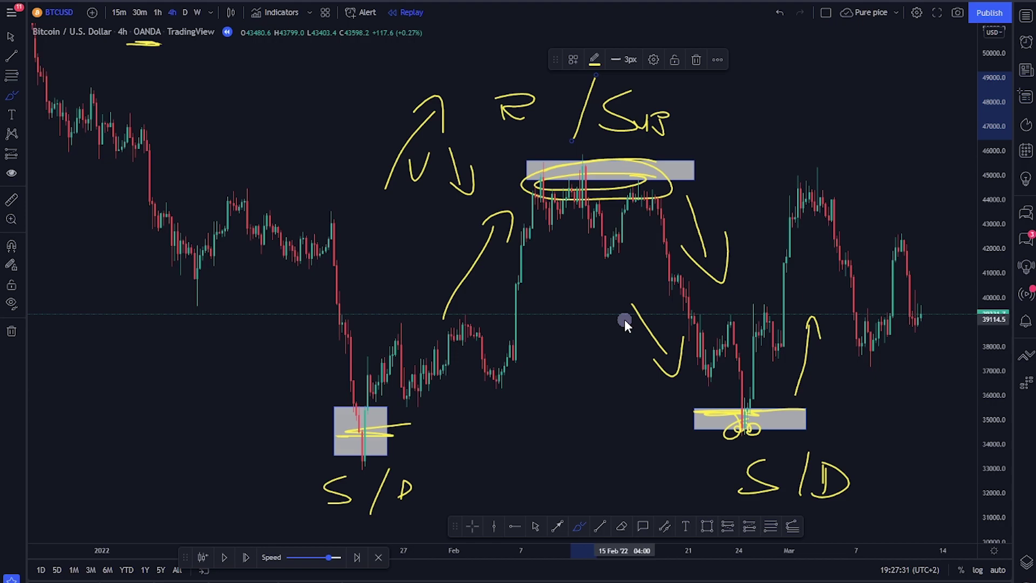
# Remove all drawings from the BTCUSD 4h chart, and circle the late-January to early-February swing lows and the three February highs.
pyautogui.click(11, 332)
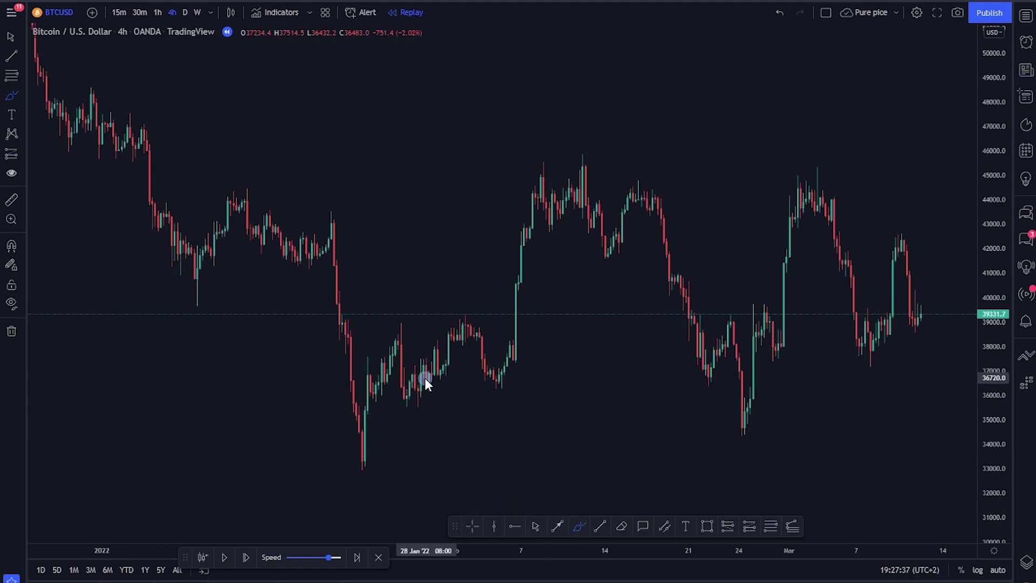
pyautogui.moveTo(369, 447); pyautogui.dragTo(373, 440)
pyautogui.moveTo(411, 379); pyautogui.dragTo(410, 378)
pyautogui.moveTo(500, 363); pyautogui.dragTo(520, 379)
pyautogui.moveTo(541, 155)
pyautogui.mouseDown()
pyautogui.moveTo(546, 169)
pyautogui.moveTo(578, 160)
pyautogui.mouseUp()
pyautogui.moveTo(654, 168); pyautogui.dragTo(626, 202)
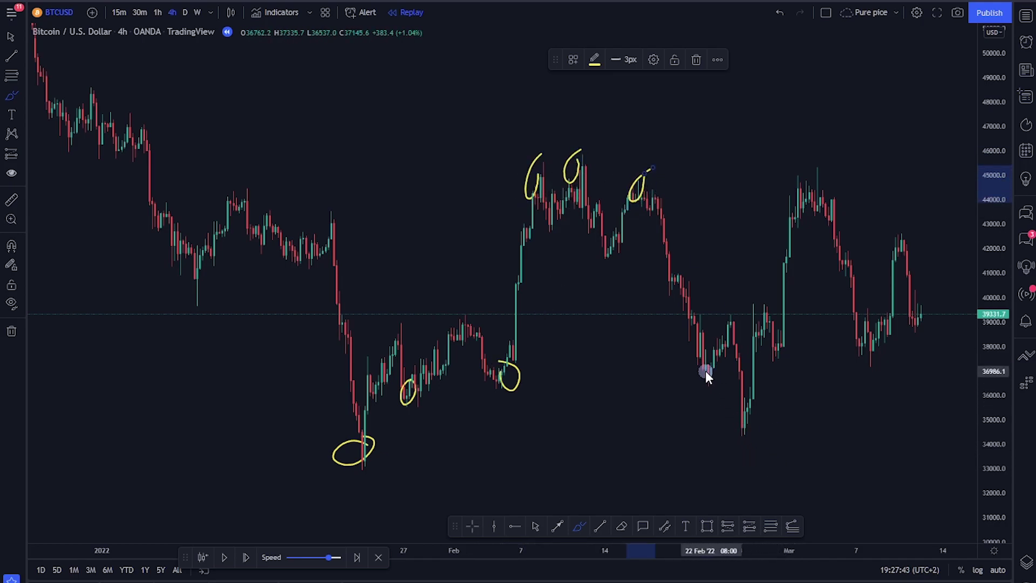
# Circle the late-February and early-March swing lows and the two March swing highs with the brush.
pyautogui.moveTo(706, 370); pyautogui.dragTo(700, 376)
pyautogui.moveTo(759, 418); pyautogui.dragTo(747, 406)
pyautogui.moveTo(779, 325); pyautogui.dragTo(785, 353)
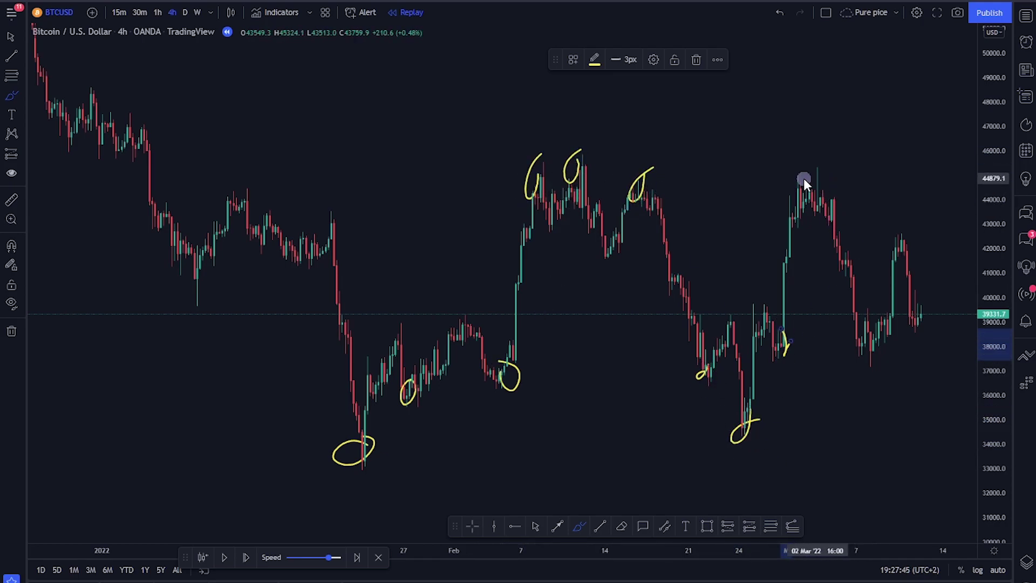
pyautogui.moveTo(812, 178); pyautogui.dragTo(809, 184)
pyautogui.moveTo(891, 219); pyautogui.dragTo(895, 225)
# Circle the January swing highs and lows and the smaller highs between the late-January low and the early-February rally.
pyautogui.moveTo(213, 261)
pyautogui.mouseDown()
pyautogui.moveTo(202, 291)
pyautogui.moveTo(215, 261)
pyautogui.mouseUp()
pyautogui.moveTo(256, 168); pyautogui.dragTo(247, 195)
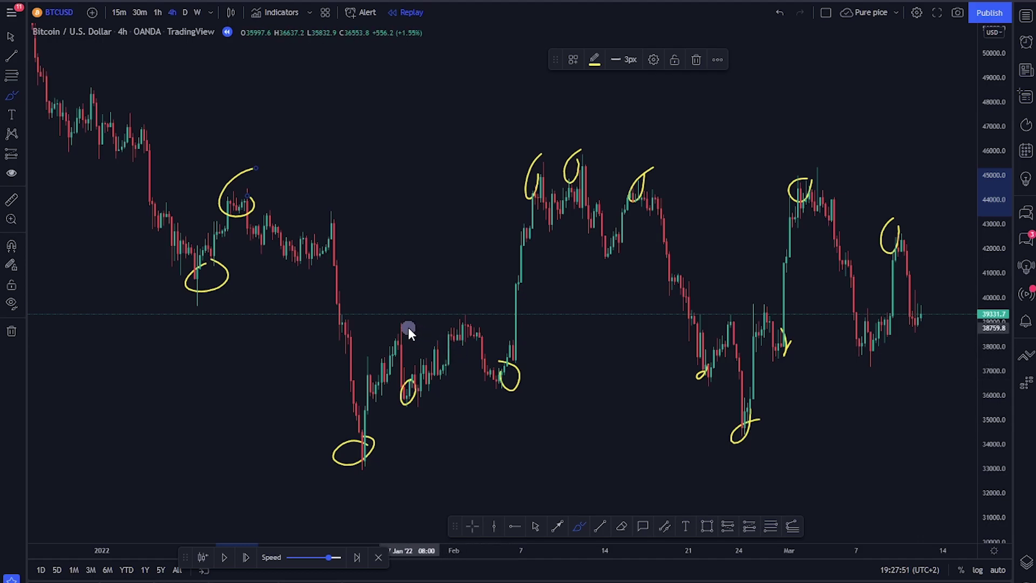
pyautogui.moveTo(409, 327); pyautogui.dragTo(396, 328)
pyautogui.moveTo(472, 315)
pyautogui.mouseDown()
pyautogui.moveTo(481, 317)
pyautogui.moveTo(472, 315)
pyautogui.mouseUp()
pyautogui.moveTo(498, 360); pyautogui.dragTo(505, 363)
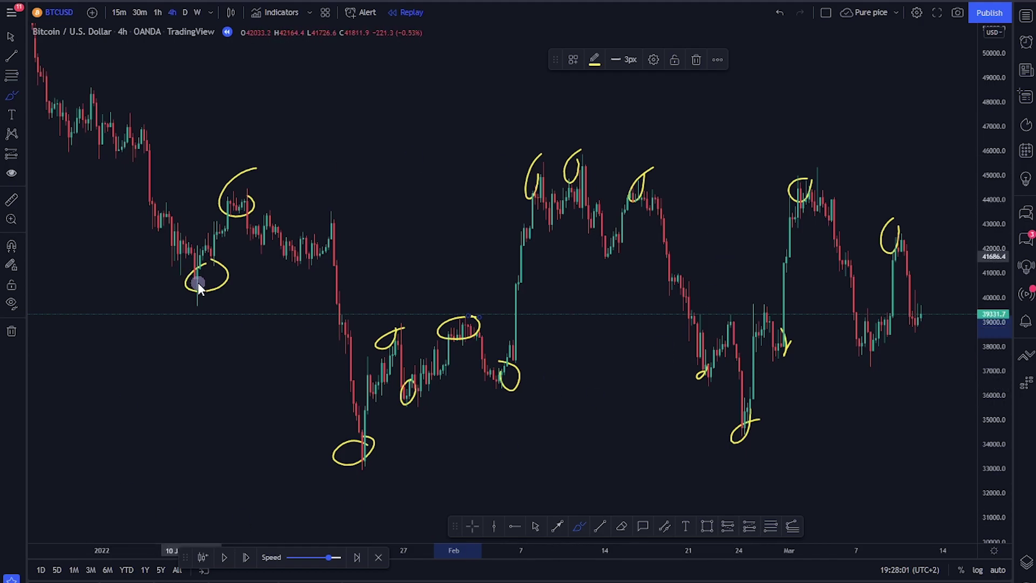
pyautogui.moveTo(308, 206)
pyautogui.mouseDown()
pyautogui.moveTo(341, 235)
pyautogui.moveTo(327, 209)
pyautogui.mouseUp()
pyautogui.moveTo(298, 249); pyautogui.dragTo(297, 259)
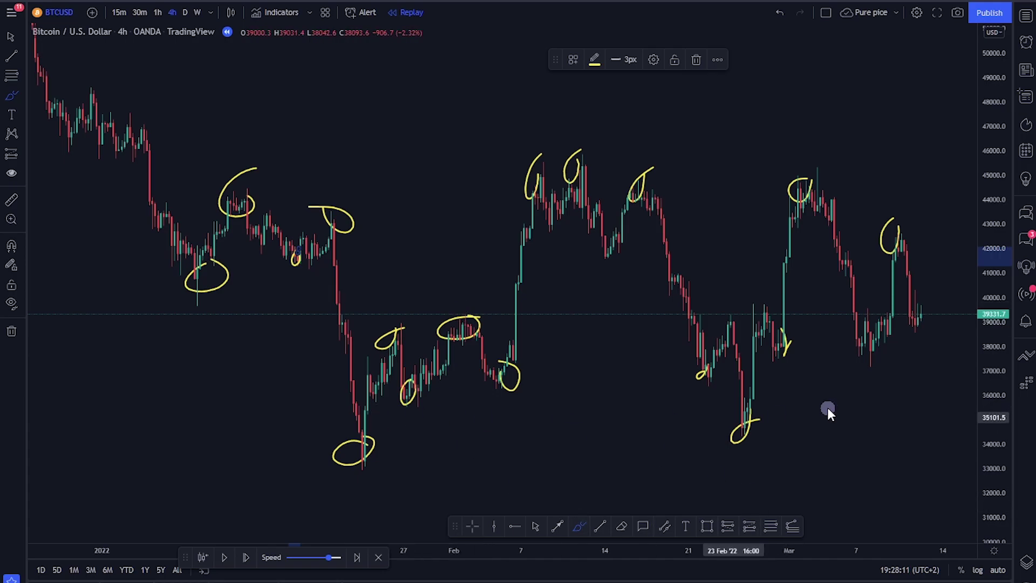
# Mark the late-February highs and the early-March low, and brush a level across the highs near 39000 with a dip-and-rally curve.
pyautogui.moveTo(766, 306); pyautogui.dragTo(754, 314)
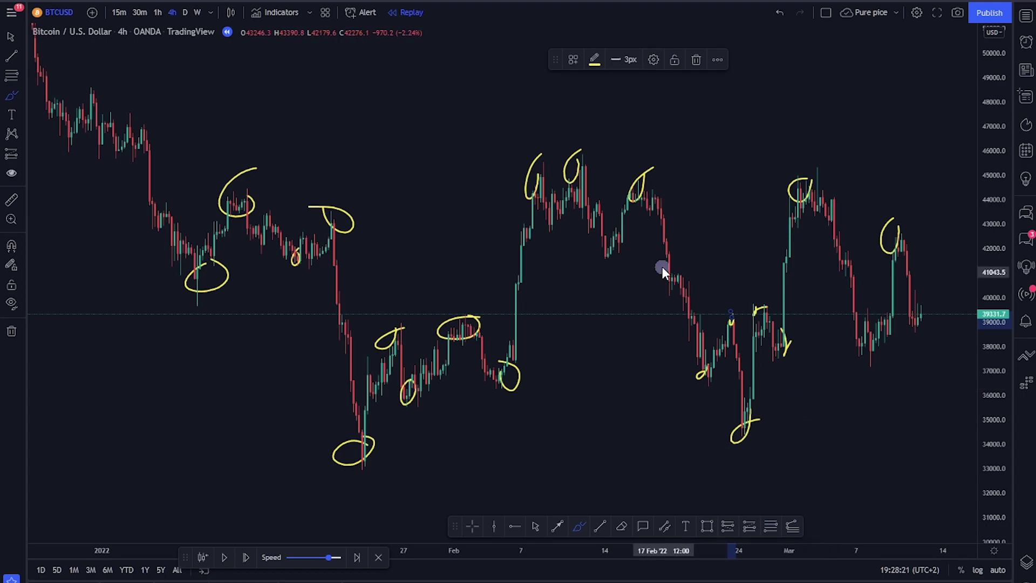
pyautogui.moveTo(863, 346); pyautogui.dragTo(877, 348)
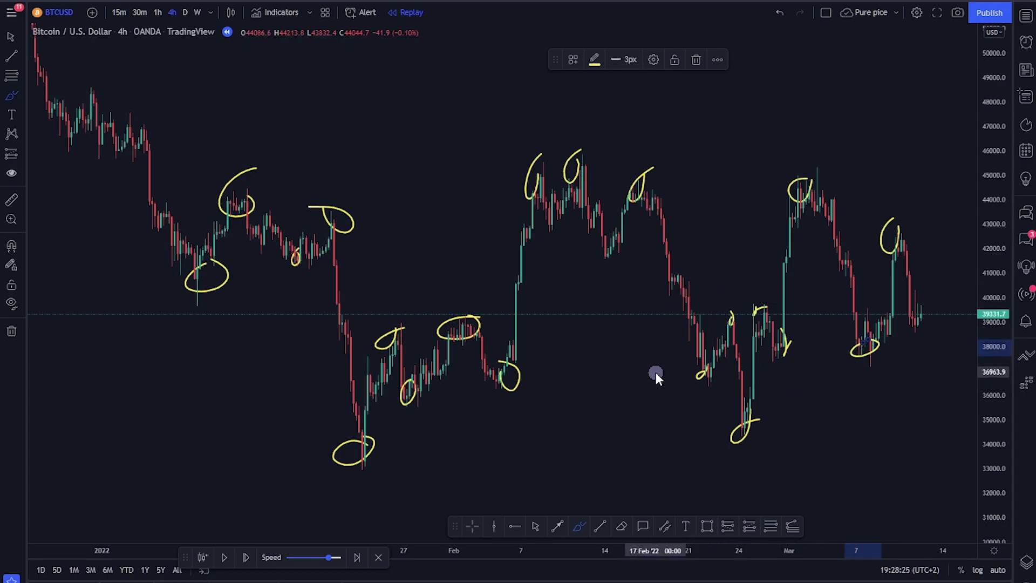
pyautogui.moveTo(378, 340)
pyautogui.mouseDown()
pyautogui.moveTo(470, 331)
pyautogui.moveTo(488, 373)
pyautogui.moveTo(517, 339)
pyautogui.moveTo(523, 297)
pyautogui.mouseUp()
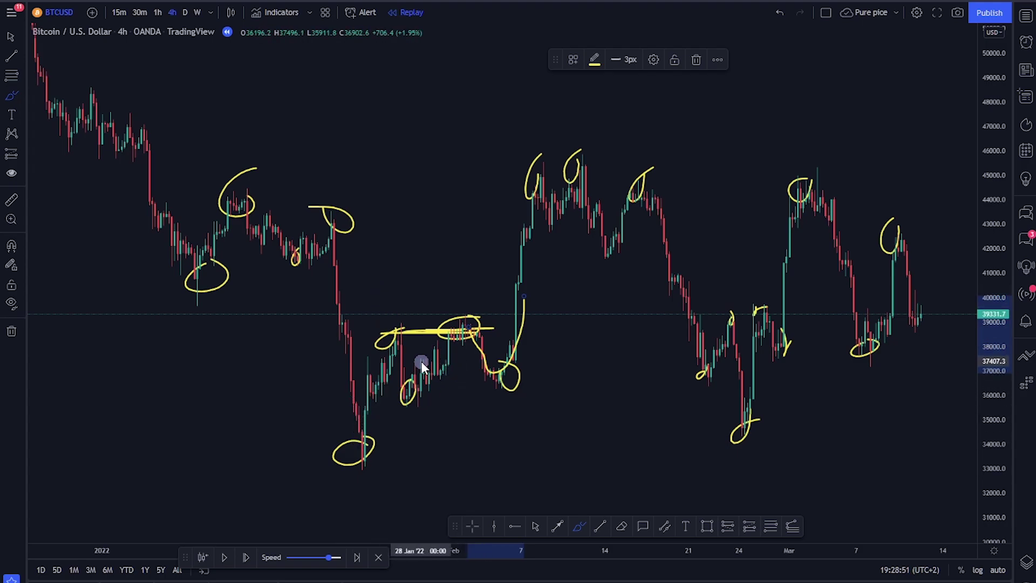
# Handwrite the word "Waves" with the brush in the empty area below the earlier prices and underline it.
pyautogui.scroll(3, 419, 362)
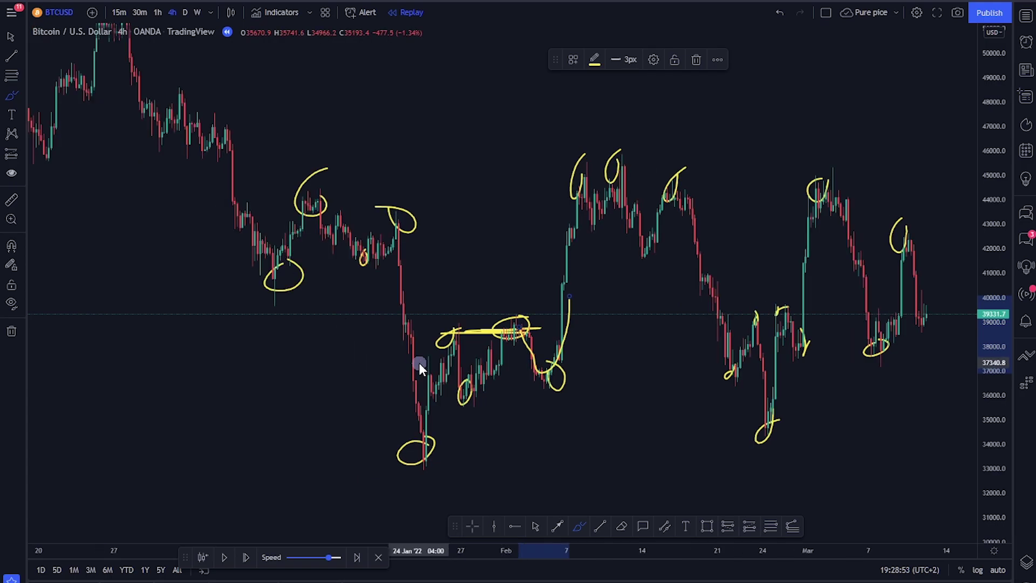
pyautogui.moveTo(1005, 145); pyautogui.dragTo(982, 247)
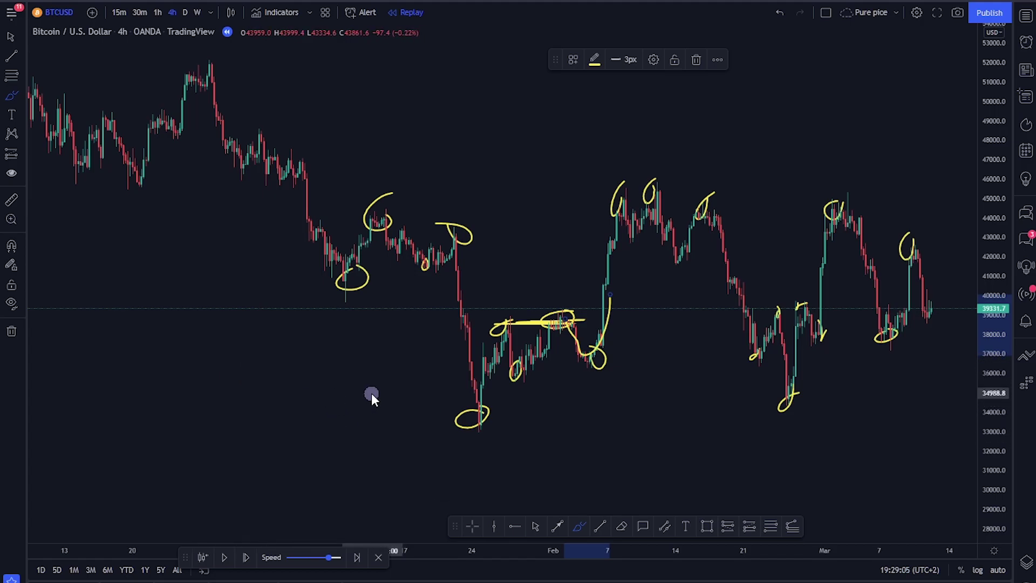
pyautogui.moveTo(116, 363)
pyautogui.mouseDown()
pyautogui.moveTo(138, 409)
pyautogui.moveTo(205, 365)
pyautogui.moveTo(208, 379)
pyautogui.moveTo(241, 380)
pyautogui.moveTo(172, 424)
pyautogui.mouseUp()
pyautogui.moveTo(75, 435); pyautogui.dragTo(178, 433)
pyautogui.scroll(-3, 639, 351)
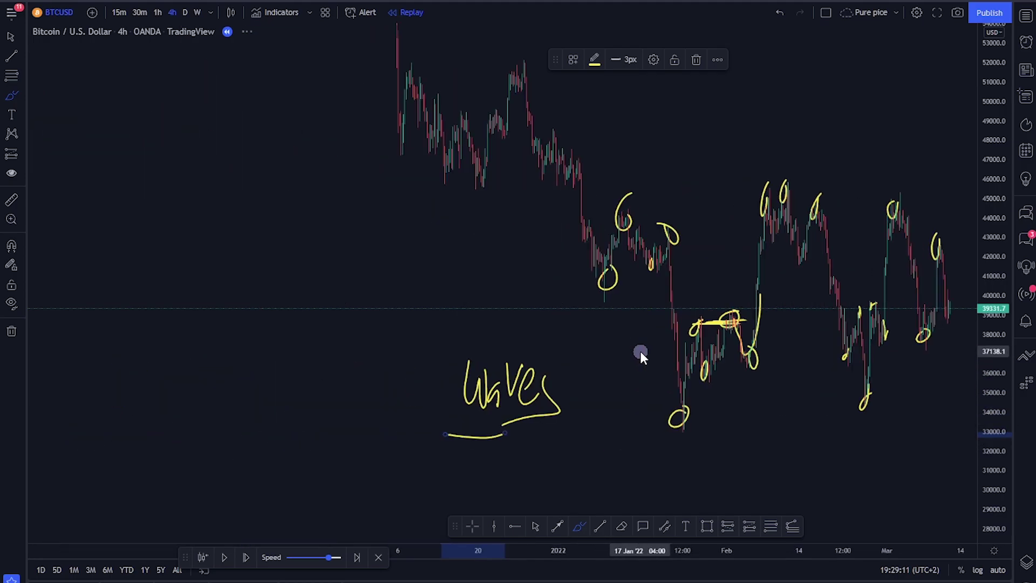
# Draw trend lines from the late-December high down to the January low, up to the mid-January high, and down to the late-January low.
pyautogui.scroll(5, 807, 371)
pyautogui.scroll(-4, 786, 378)
pyautogui.scroll(1, 785, 378)
pyautogui.scroll(4, 784, 378)
pyautogui.scroll(-2, 782, 377)
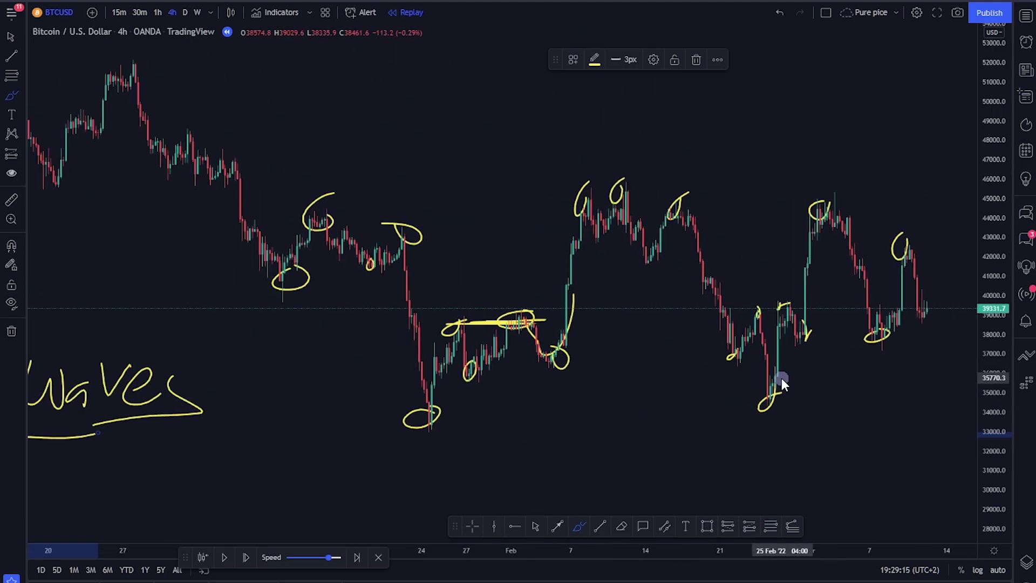
pyautogui.scroll(3, 781, 377)
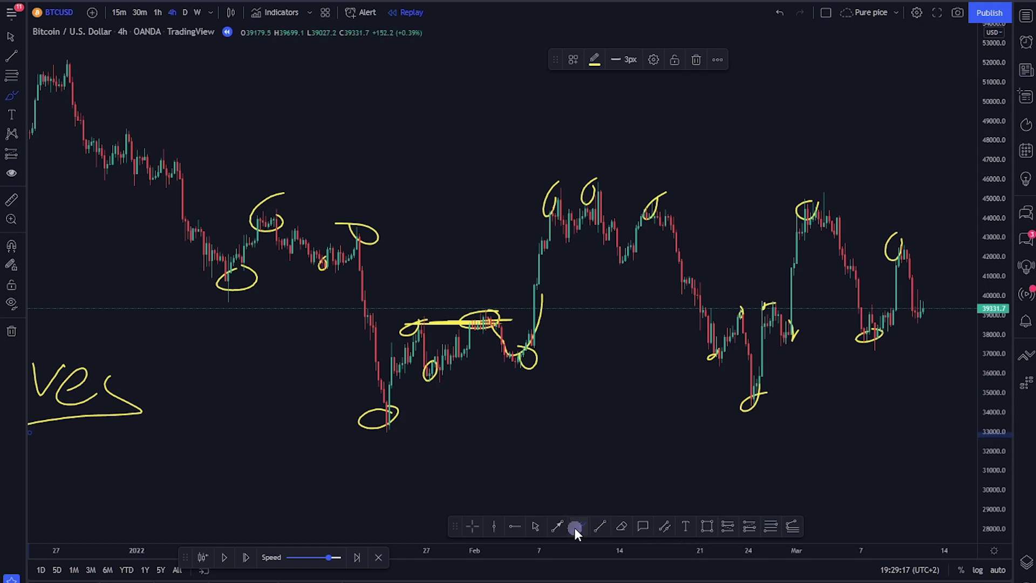
pyautogui.click(601, 528)
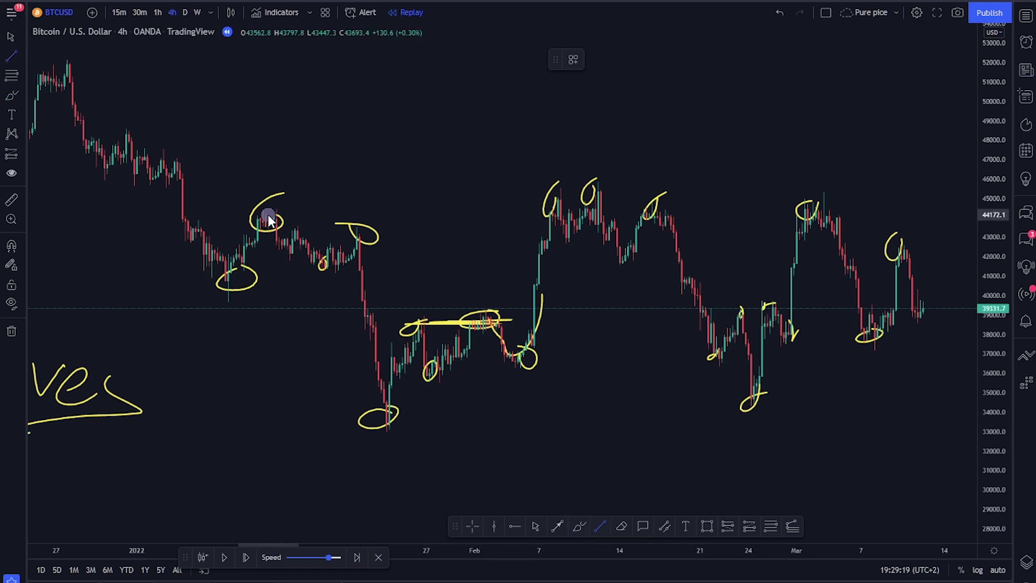
pyautogui.scroll(-1, 262, 248)
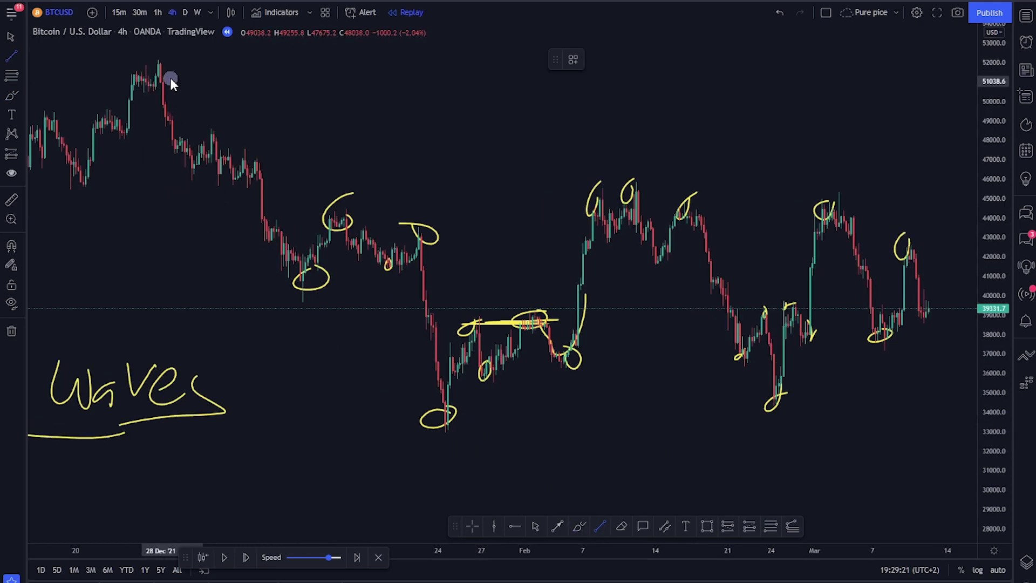
pyautogui.moveTo(154, 73)
pyautogui.mouseDown()
pyautogui.moveTo(219, 134)
pyautogui.moveTo(304, 279)
pyautogui.moveTo(337, 213)
pyautogui.moveTo(351, 250)
pyautogui.moveTo(339, 222)
pyautogui.moveTo(420, 287)
pyautogui.moveTo(448, 419)
pyautogui.mouseUp()
pyautogui.click(599, 525)
pyautogui.click(602, 525)
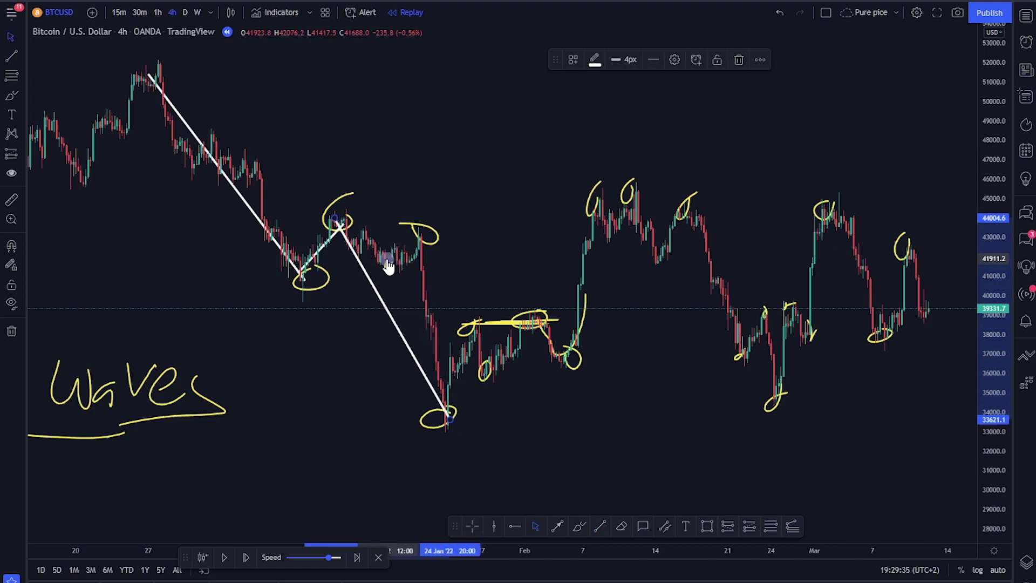
# Draw trend lines from the late-January low up to the February high, down to the 24 February low, and up to the early-March high.
pyautogui.click(599, 527)
pyautogui.moveTo(444, 421)
pyautogui.mouseDown()
pyautogui.moveTo(630, 205)
pyautogui.moveTo(774, 297)
pyautogui.moveTo(788, 389)
pyautogui.moveTo(830, 281)
pyautogui.moveTo(843, 201)
pyautogui.mouseUp()
pyautogui.click(598, 526)
pyautogui.click(600, 527)
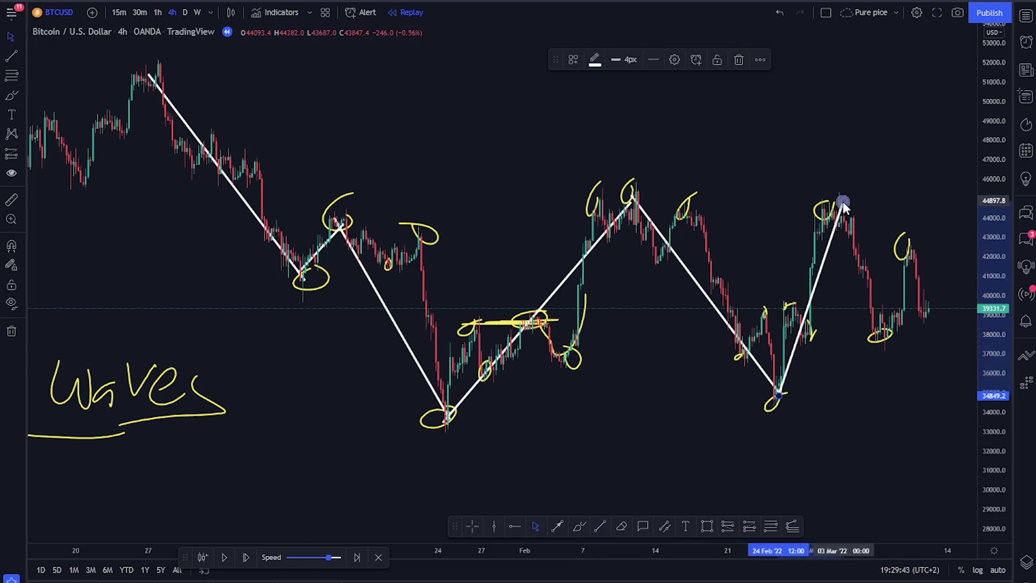
# Trace the smaller swings with the brush from the mid-January high through the late-January low to the first rebound and pullback.
pyautogui.scroll(-5, 571, 372)
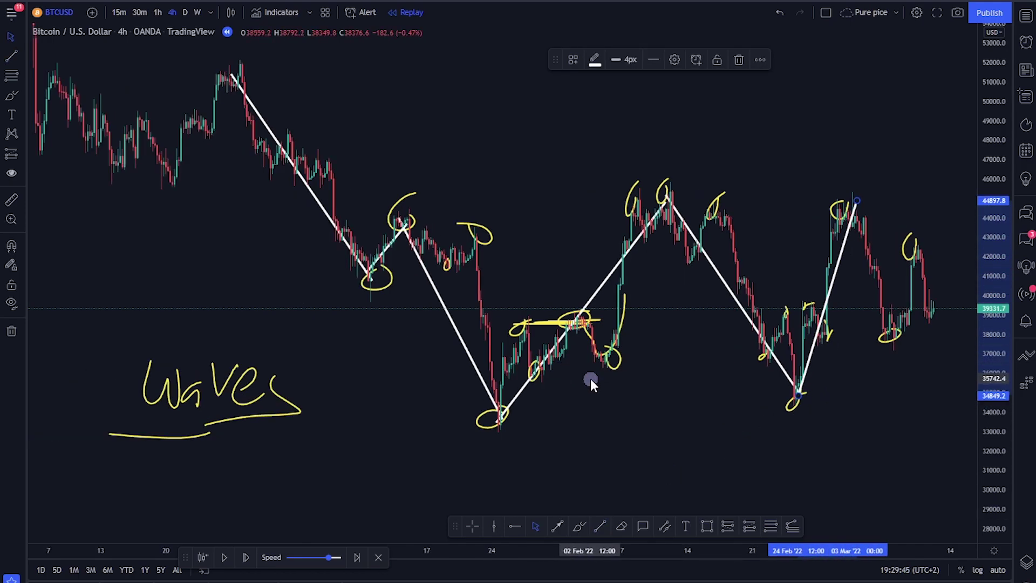
pyautogui.scroll(10, 789, 397)
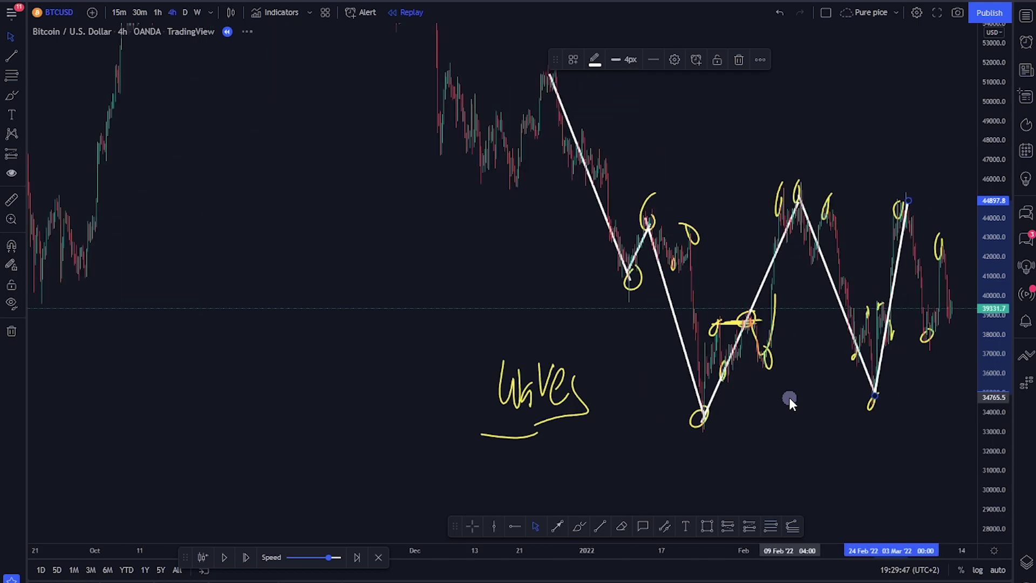
pyautogui.scroll(3, 769, 408)
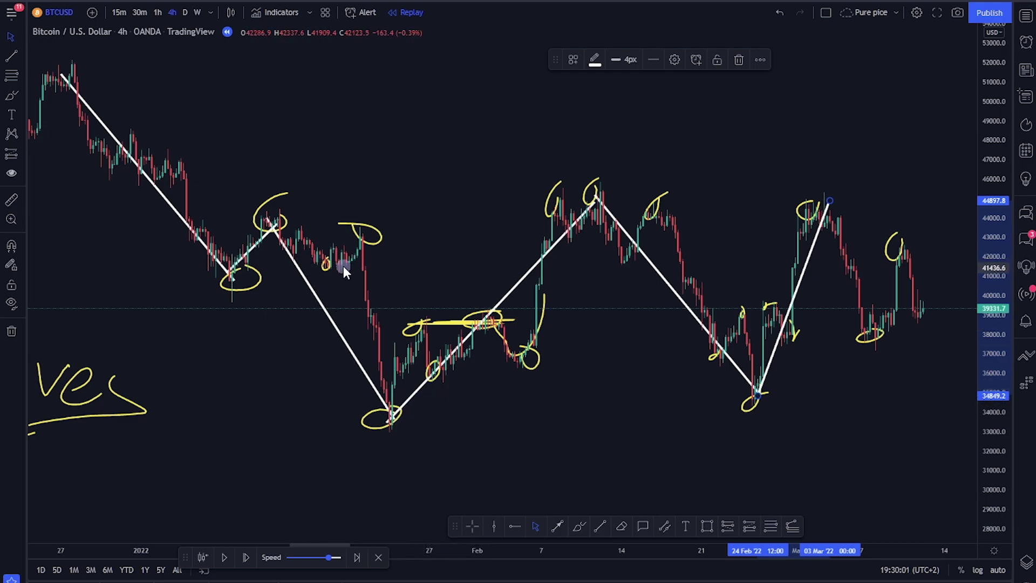
pyautogui.click(580, 527)
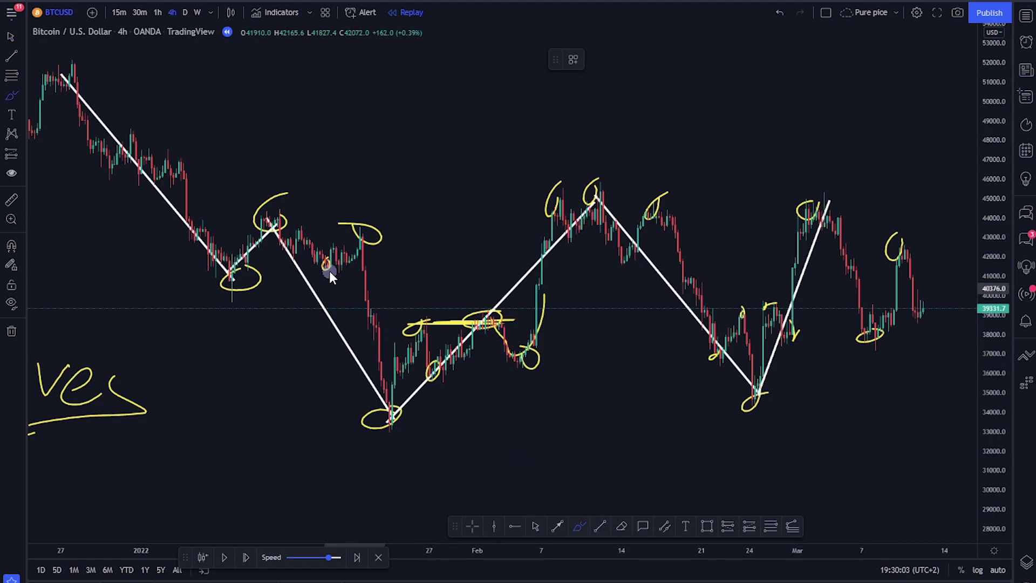
pyautogui.moveTo(270, 220)
pyautogui.mouseDown()
pyautogui.moveTo(338, 269)
pyautogui.moveTo(368, 224)
pyautogui.moveTo(377, 328)
pyautogui.moveTo(413, 370)
pyautogui.moveTo(439, 363)
pyautogui.mouseUp()
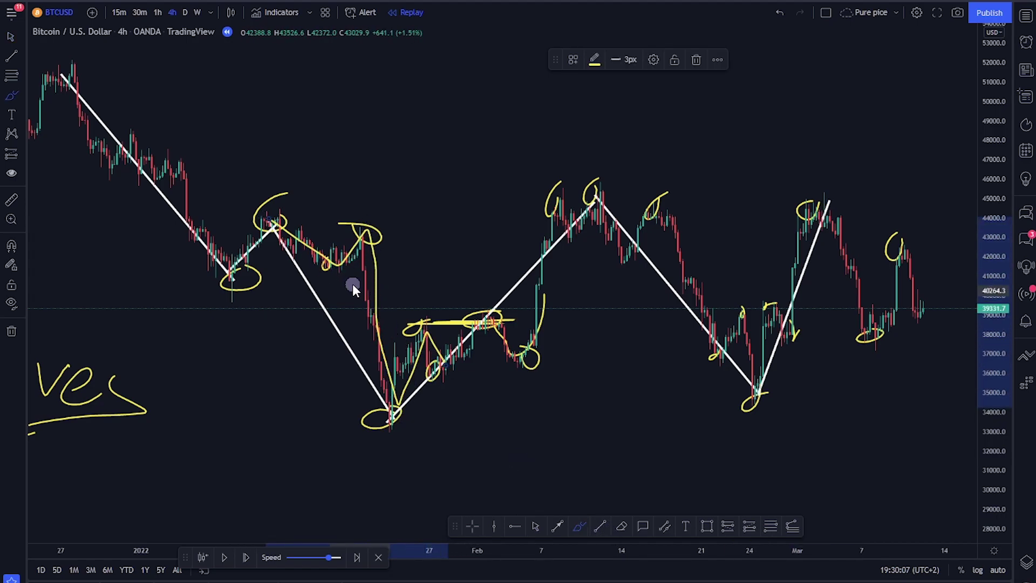
# Brush emphasis strokes along the January decline and the rally to the February high, and circle the rebound swings after the late-January low.
pyautogui.moveTo(331, 263)
pyautogui.mouseDown()
pyautogui.moveTo(272, 223)
pyautogui.moveTo(332, 267)
pyautogui.moveTo(365, 235)
pyautogui.moveTo(330, 262)
pyautogui.moveTo(271, 226)
pyautogui.moveTo(272, 215)
pyautogui.moveTo(411, 362)
pyautogui.mouseUp()
pyautogui.moveTo(246, 195); pyautogui.dragTo(395, 374)
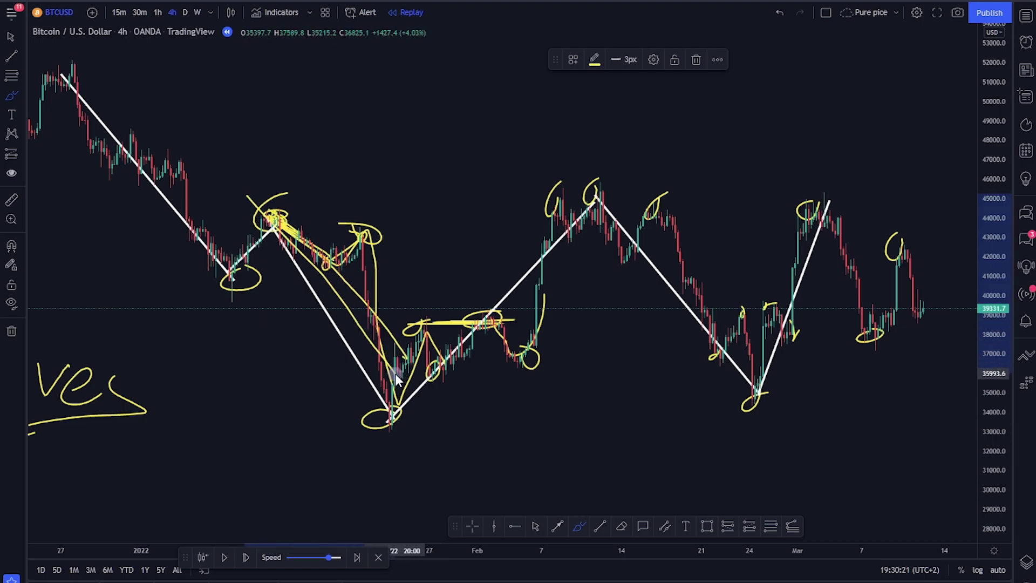
pyautogui.moveTo(292, 250); pyautogui.dragTo(402, 392)
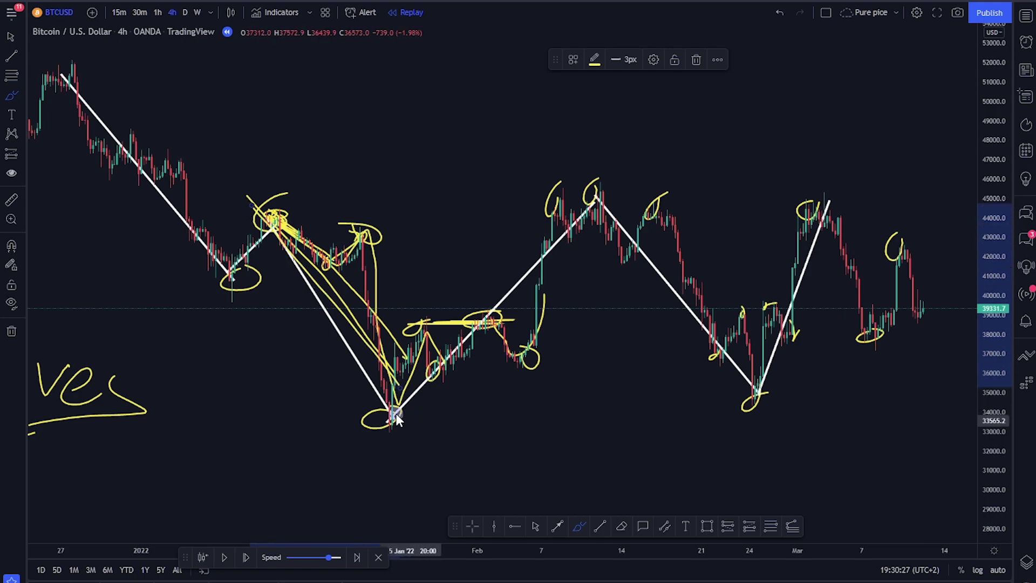
pyautogui.moveTo(396, 336)
pyautogui.mouseDown()
pyautogui.moveTo(461, 340)
pyautogui.moveTo(407, 351)
pyautogui.moveTo(380, 399)
pyautogui.moveTo(399, 410)
pyautogui.mouseUp()
pyautogui.moveTo(516, 283)
pyautogui.mouseDown()
pyautogui.moveTo(603, 184)
pyautogui.moveTo(416, 381)
pyautogui.mouseUp()
# Brush a small dip-and-bounce curve over the turn-of-year pullback between about 46000 and 48000 on the first down wave.
pyautogui.scroll(-2, 416, 381)
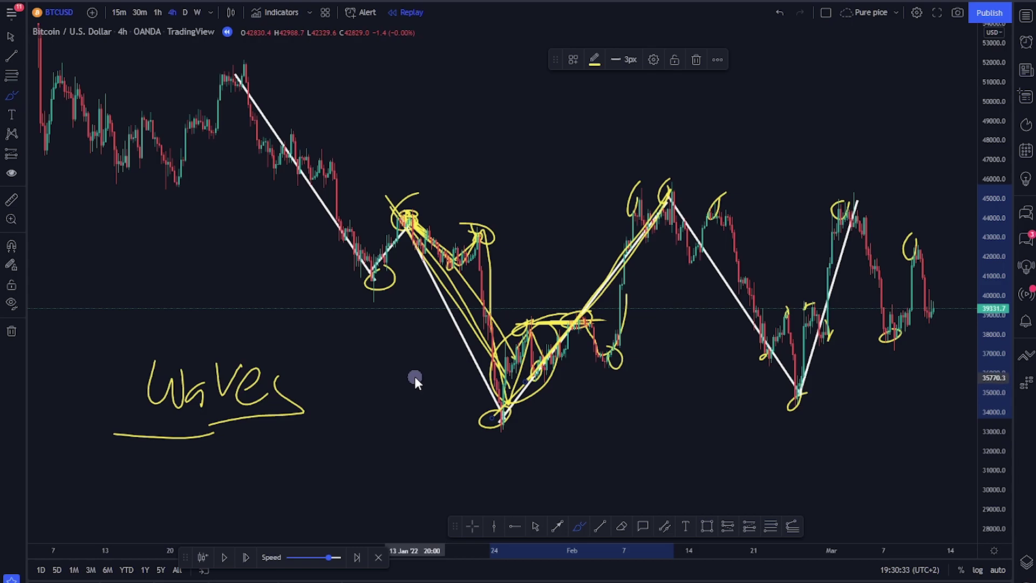
pyautogui.moveTo(283, 146)
pyautogui.mouseDown()
pyautogui.moveTo(322, 183)
pyautogui.moveTo(332, 165)
pyautogui.mouseUp()
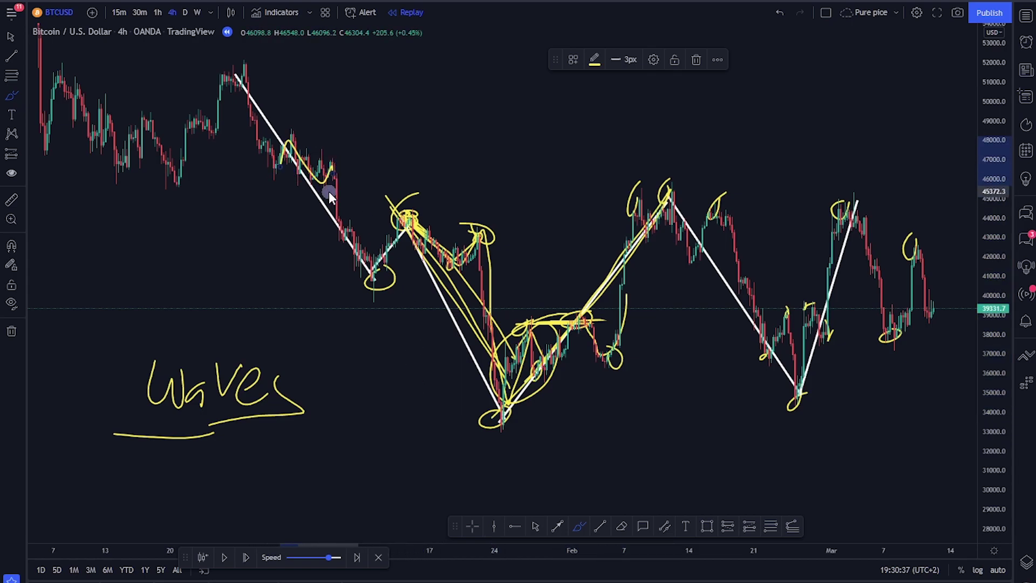
pyautogui.hscroll(-5, 433, 208)
pyautogui.hscroll(7, 684, 365)
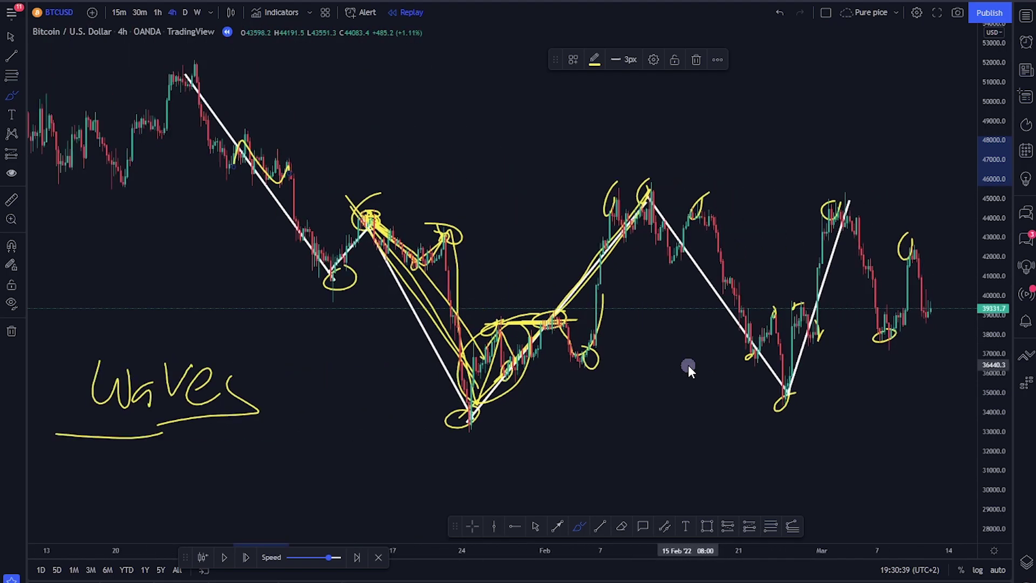
pyautogui.hscroll(-3, 655, 370)
pyautogui.hscroll(6, 638, 353)
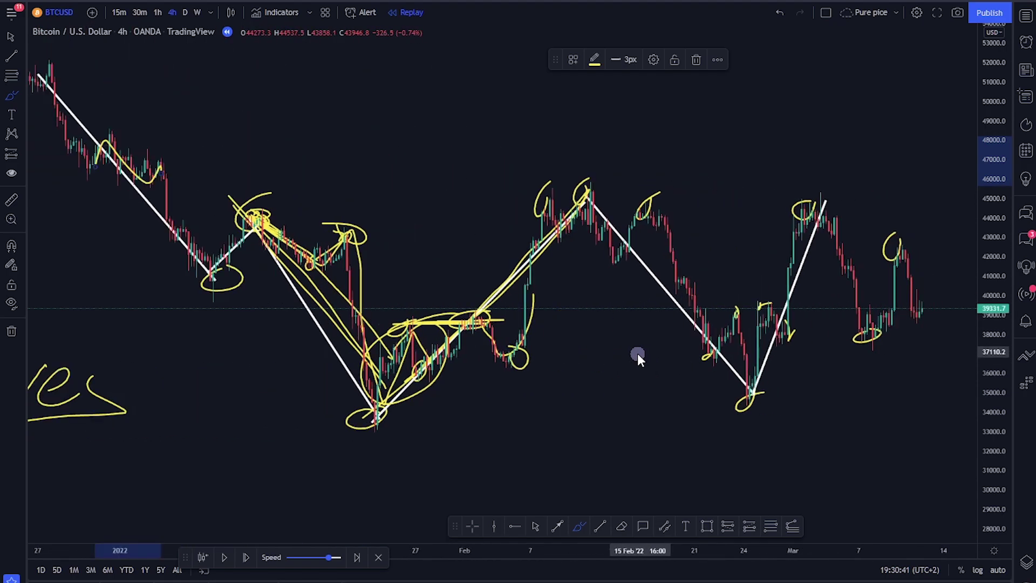
pyautogui.hscroll(-5, 622, 357)
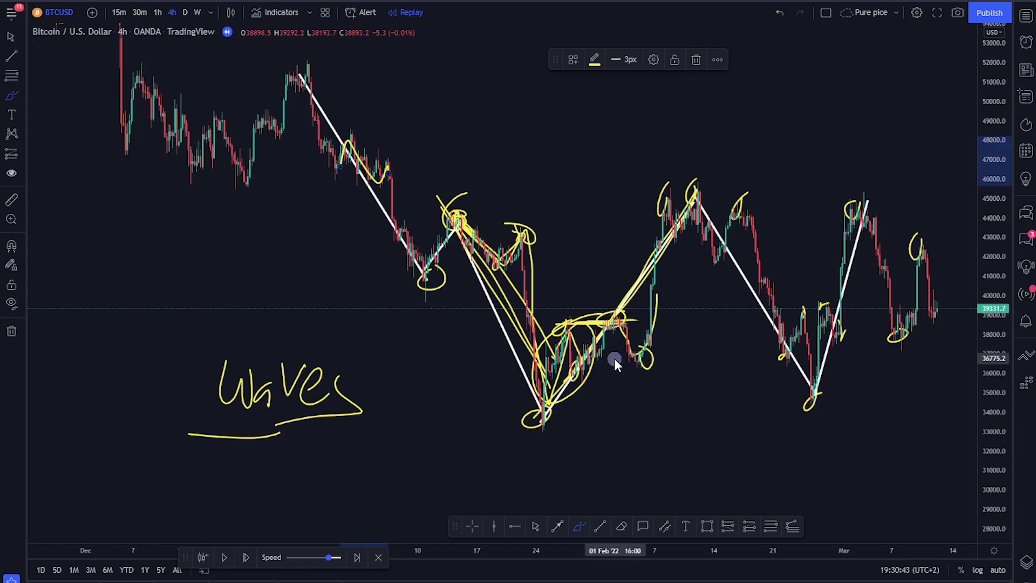
pyautogui.hscroll(3, 614, 358)
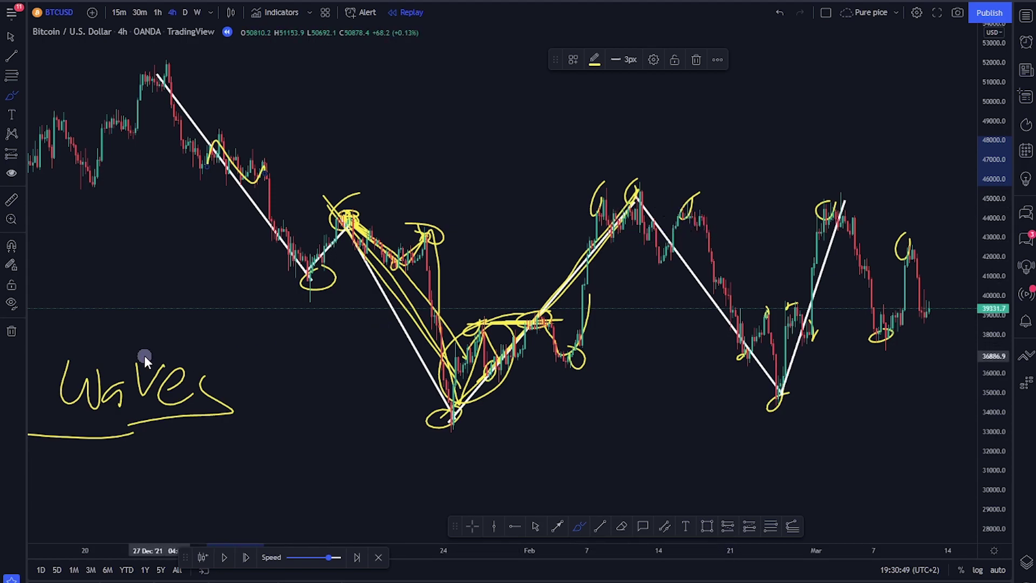
# Remove all drawings from the chart and draw a rectangle zone across the February and March highs, from about 44730 to 45177.
pyautogui.click(11, 331)
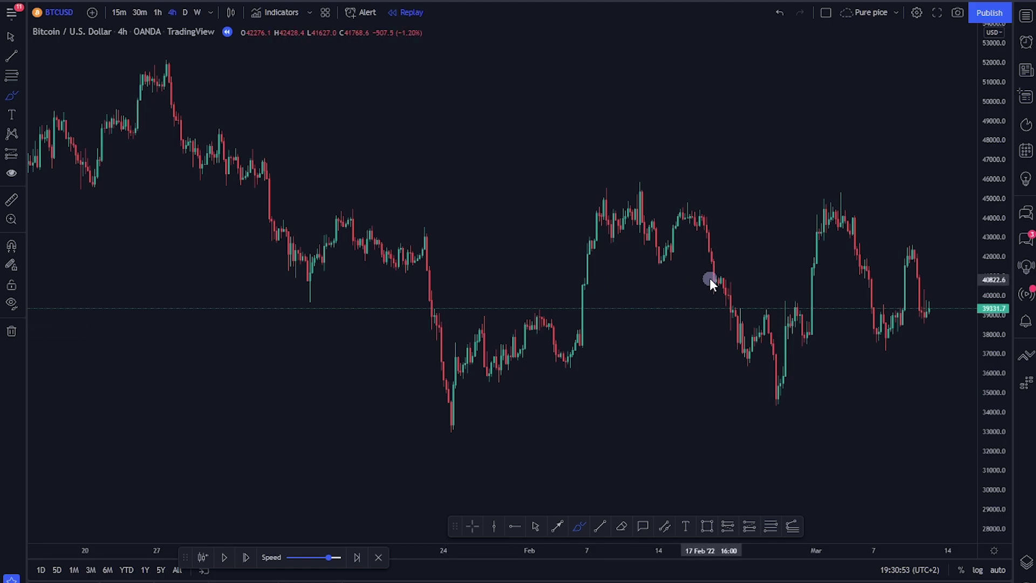
pyautogui.click(707, 526)
pyautogui.click(302, 192)
pyautogui.click(923, 202)
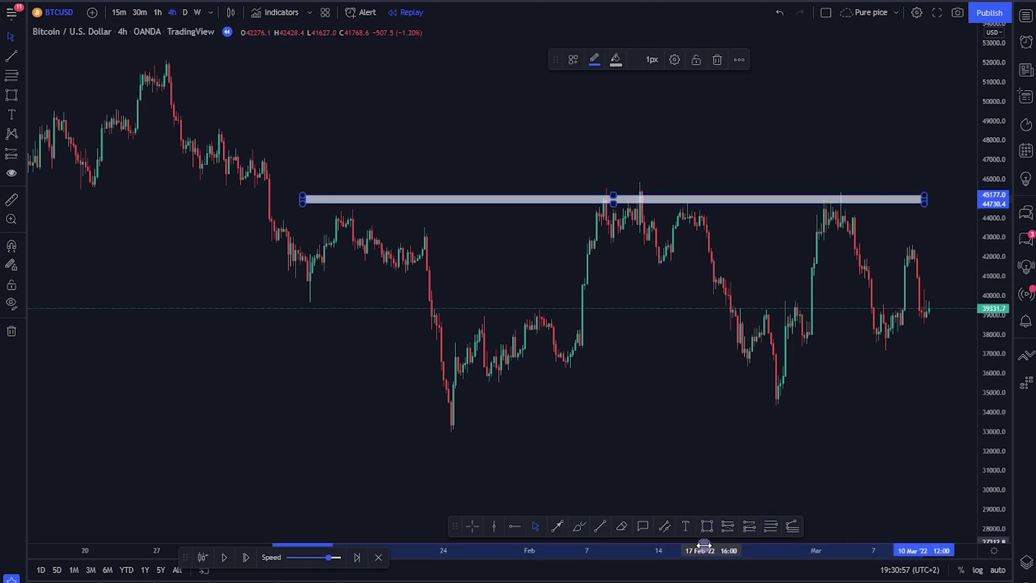
# Draw a thin rectangle zone across the late-January and late-February lows near 34500, extending past the latest candle.
pyautogui.click(709, 525)
pyautogui.click(417, 408)
pyautogui.click(945, 398)
# Draw arrows between the two zones: up from the late-January low, down from the February high, and up from the late-February low.
pyautogui.moveTo(831, 456); pyautogui.dragTo(730, 457)
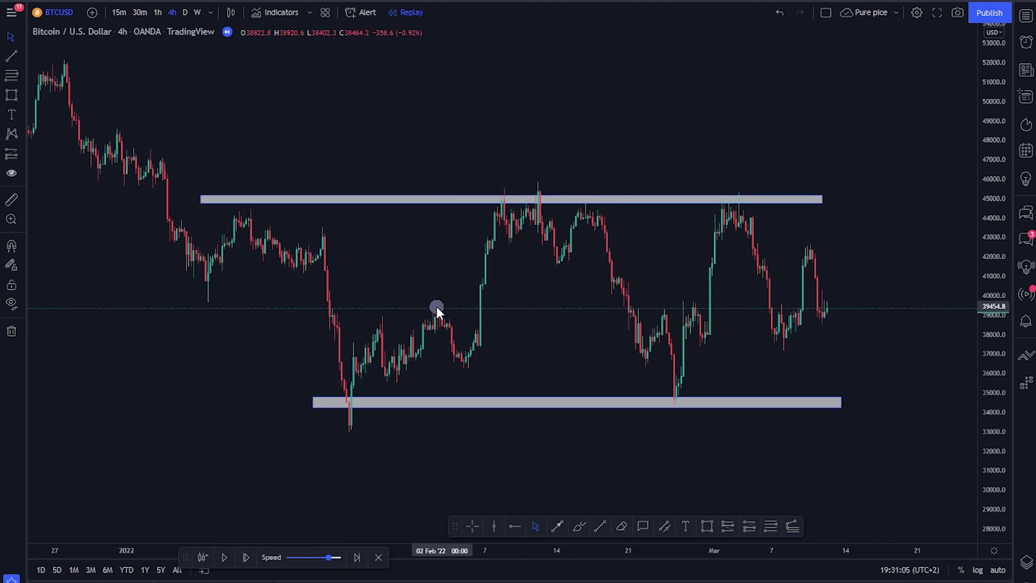
pyautogui.click(554, 527)
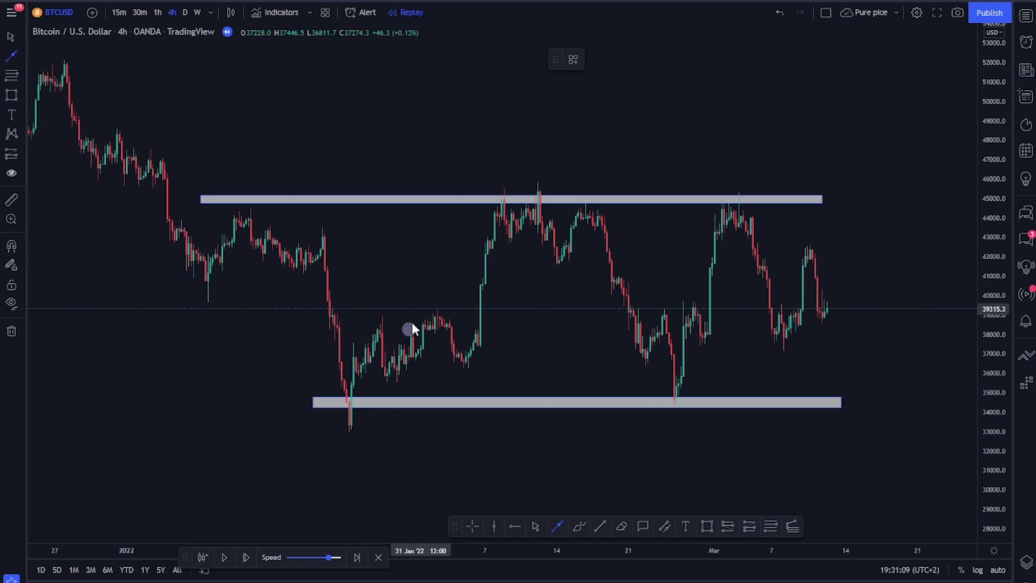
pyautogui.click(351, 401)
pyautogui.click(535, 203)
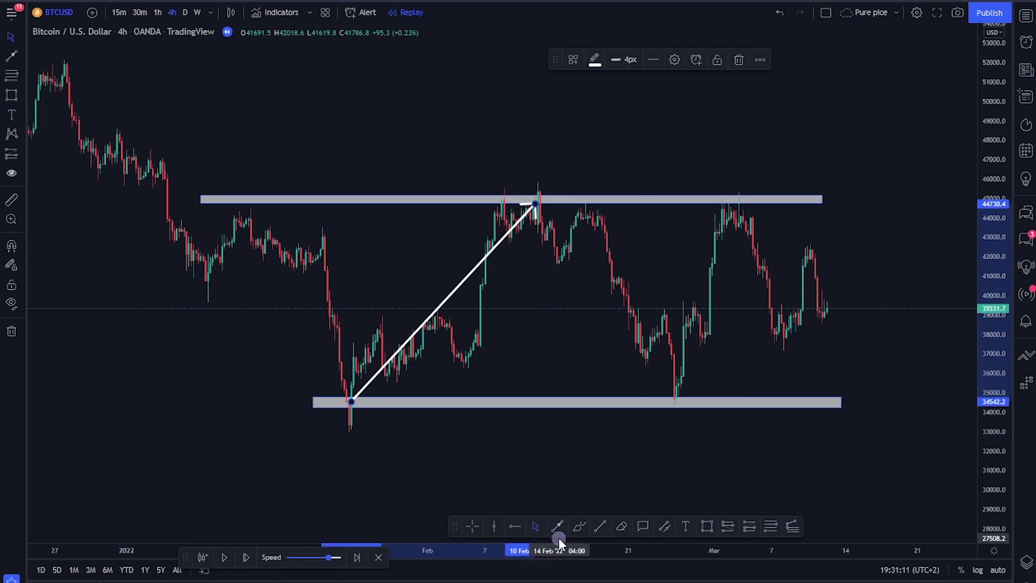
pyautogui.click(557, 527)
pyautogui.click(536, 206)
pyautogui.click(679, 395)
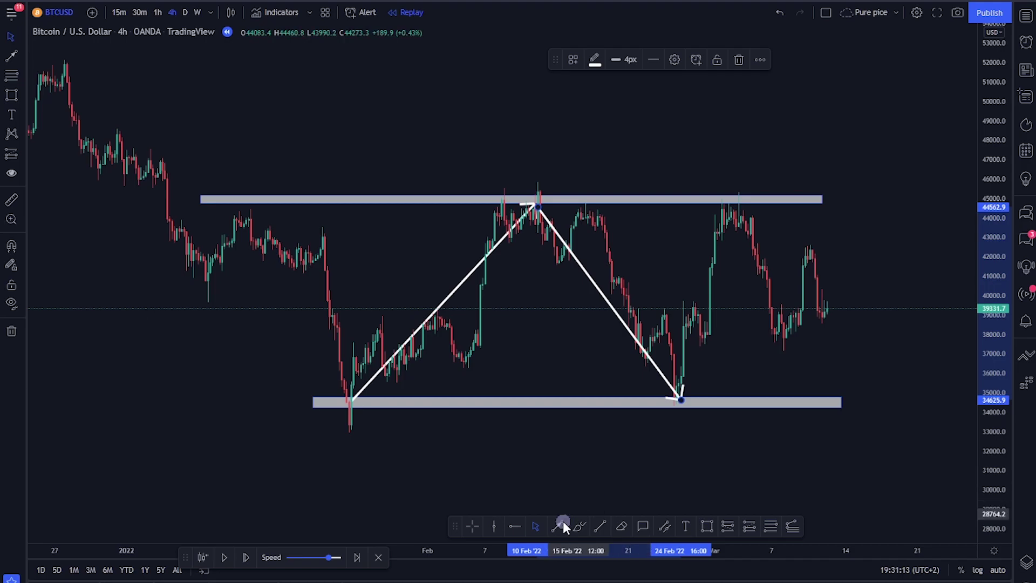
pyautogui.click(557, 526)
pyautogui.click(681, 397)
pyautogui.click(769, 204)
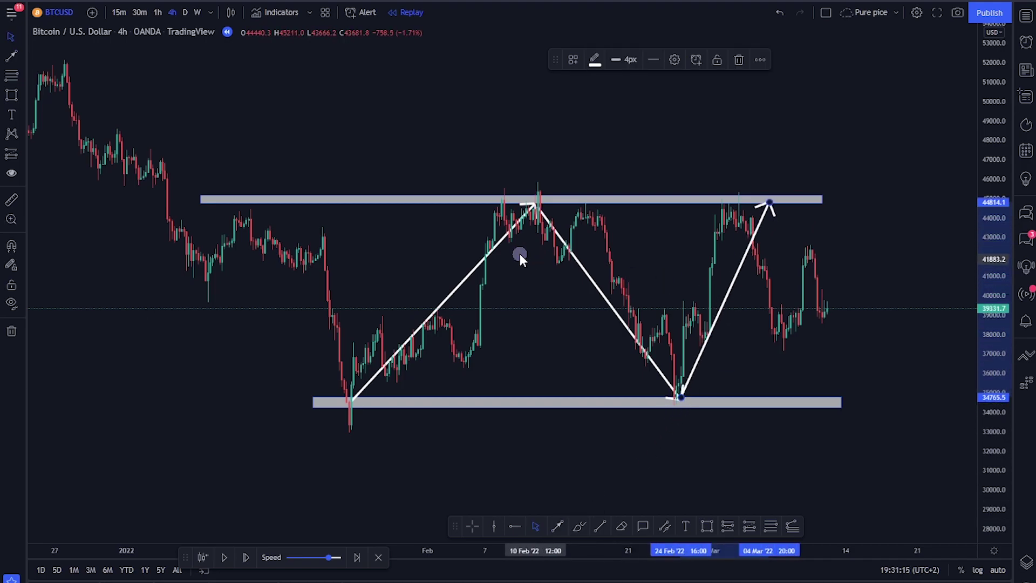
# Brush freehand strokes along the three arrows between the zones to emphasize the up, down and up waves.
pyautogui.click(579, 527)
pyautogui.moveTo(347, 400)
pyautogui.mouseDown()
pyautogui.moveTo(531, 216)
pyautogui.moveTo(584, 264)
pyautogui.moveTo(669, 397)
pyautogui.moveTo(761, 213)
pyautogui.mouseUp()
pyautogui.moveTo(554, 248)
pyautogui.mouseDown()
pyautogui.moveTo(654, 356)
pyautogui.moveTo(544, 215)
pyautogui.moveTo(347, 383)
pyautogui.mouseUp()
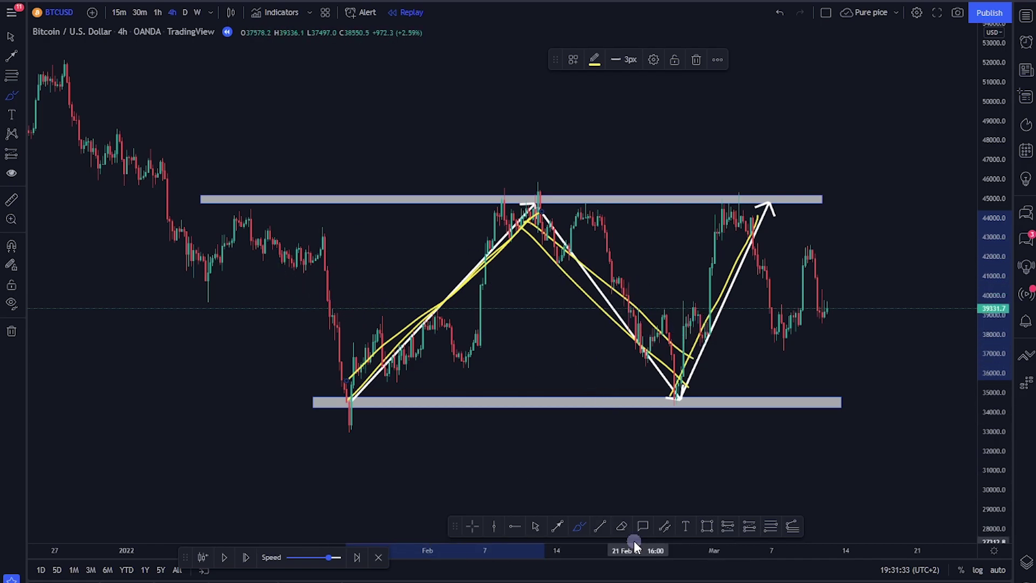
# Draw an arrow from the mid-January high near 44116 down to the late-January low at the lower zone.
pyautogui.click(579, 527)
pyautogui.click(244, 216)
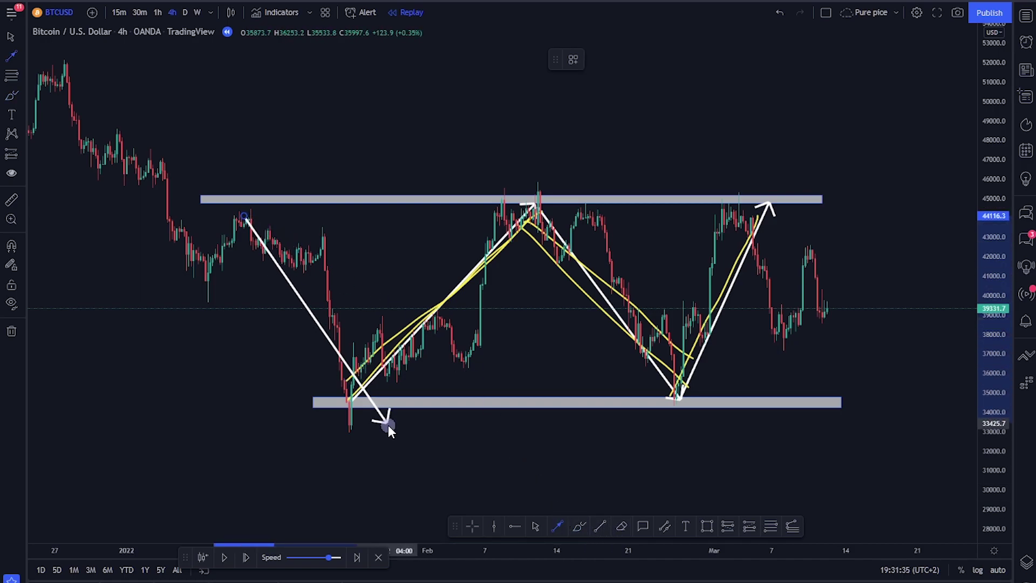
pyautogui.click(354, 396)
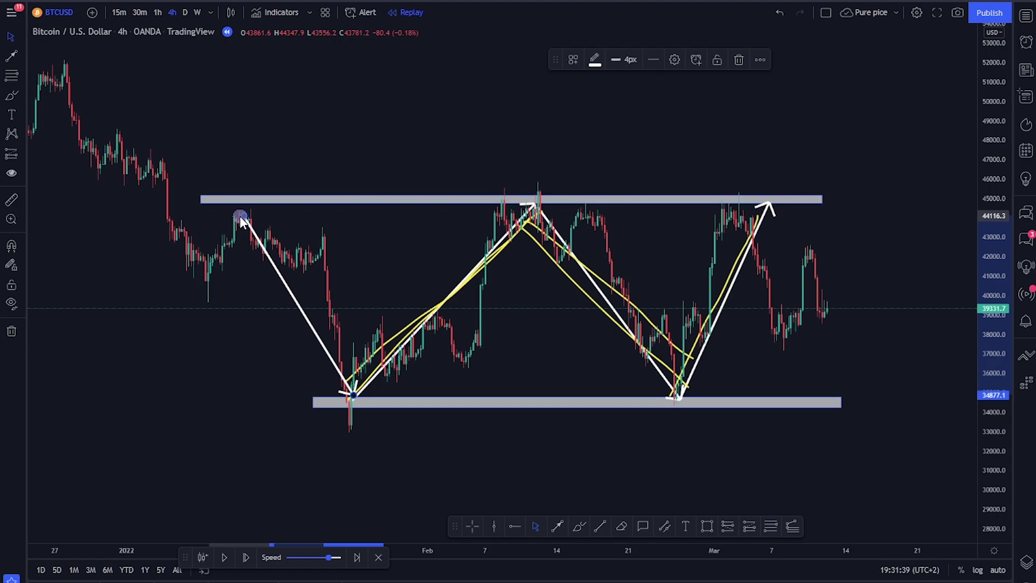
# Circle the March rebound between about 38000 and 42500 with the brush and scribble over its inside.
pyautogui.scroll(3, 747, 458)
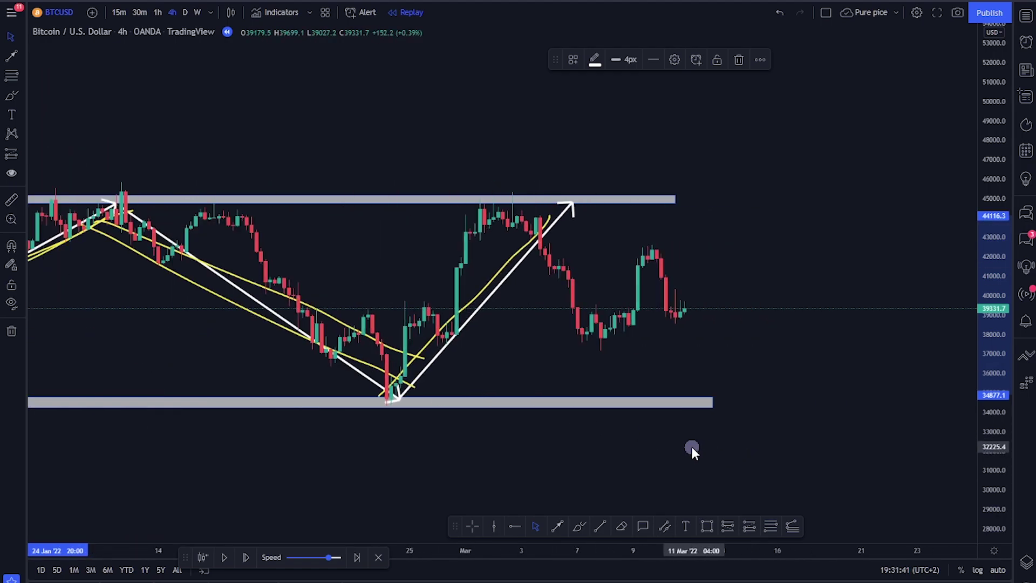
pyautogui.click(579, 526)
pyautogui.moveTo(612, 244)
pyautogui.mouseDown()
pyautogui.moveTo(555, 286)
pyautogui.moveTo(558, 338)
pyautogui.moveTo(629, 244)
pyautogui.moveTo(547, 290)
pyautogui.moveTo(573, 326)
pyautogui.moveTo(629, 249)
pyautogui.moveTo(534, 324)
pyautogui.moveTo(558, 322)
pyautogui.moveTo(596, 282)
pyautogui.moveTo(594, 269)
pyautogui.moveTo(565, 332)
pyautogui.moveTo(607, 255)
pyautogui.moveTo(567, 313)
pyautogui.moveTo(575, 304)
pyautogui.mouseUp()
pyautogui.scroll(-5, 574, 302)
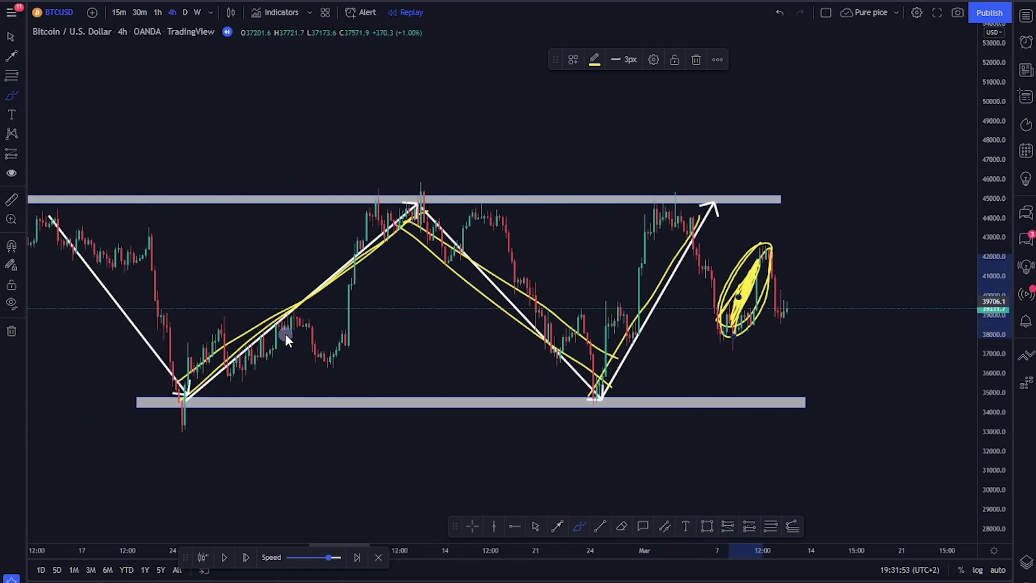
pyautogui.scroll(2, 750, 331)
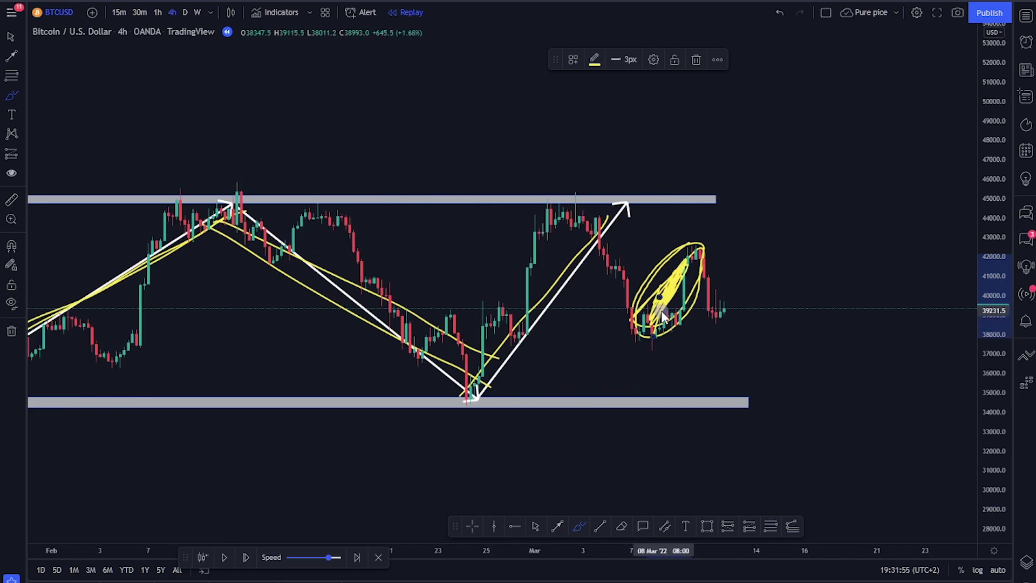
# Brush horizontal strokes marking the top of the circled March rebound near 42500 and its bottom near 38000.
pyautogui.moveTo(694, 247)
pyautogui.mouseDown()
pyautogui.moveTo(723, 244)
pyautogui.moveTo(662, 255)
pyautogui.moveTo(746, 246)
pyautogui.moveTo(710, 250)
pyautogui.moveTo(647, 330)
pyautogui.moveTo(658, 336)
pyautogui.moveTo(643, 330)
pyautogui.moveTo(704, 337)
pyautogui.moveTo(658, 340)
pyautogui.mouseUp()
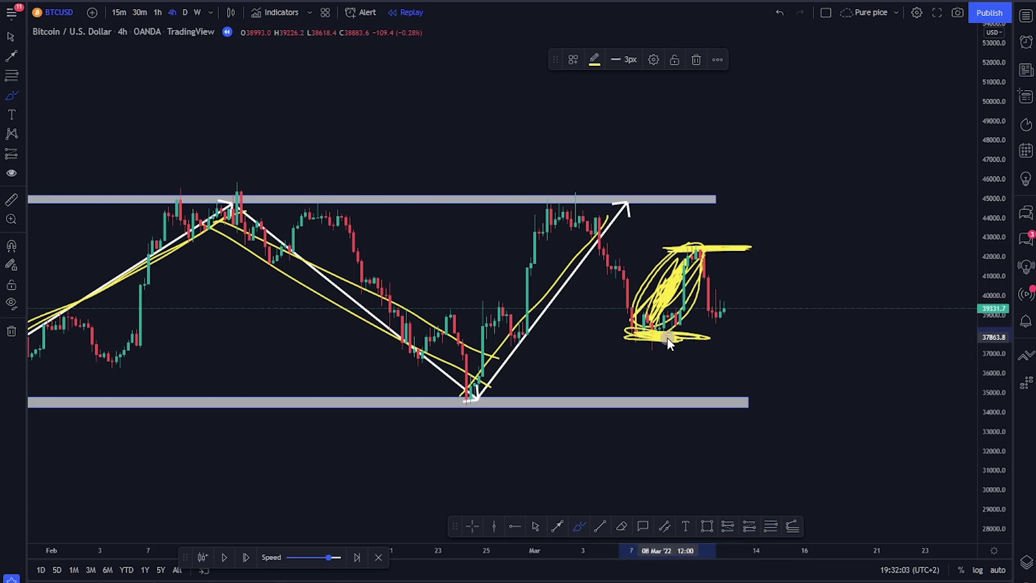
# Examine the waves between the two zones against the preceding price action from December to March.
pyautogui.scroll(-2, 662, 337)
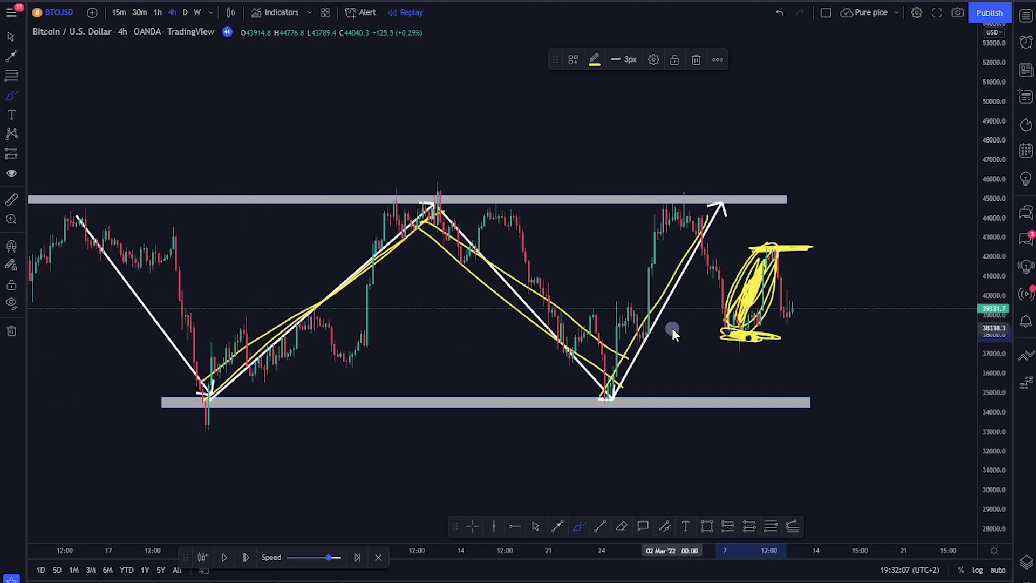
pyautogui.scroll(-2, 671, 328)
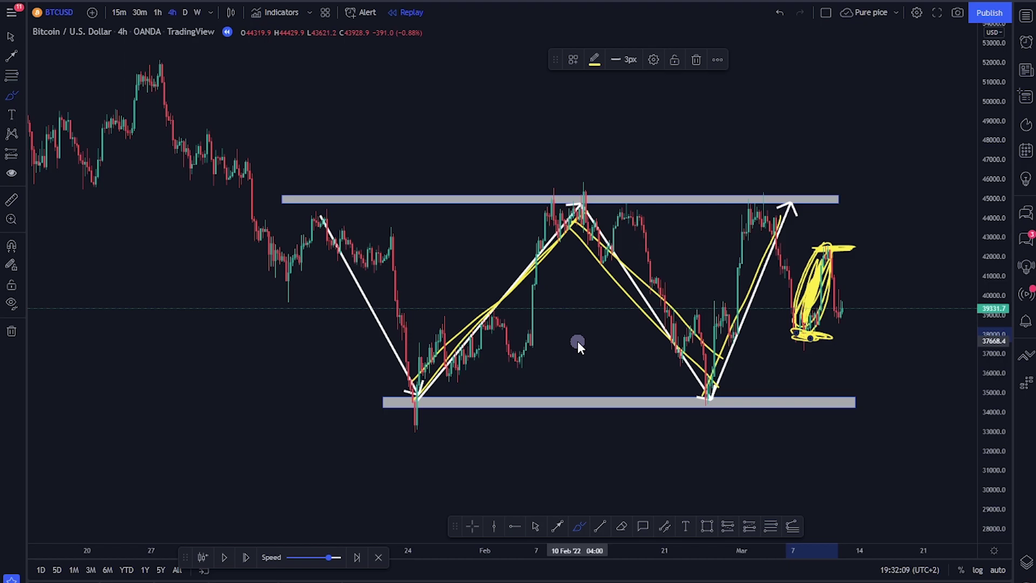
pyautogui.scroll(-2, 577, 341)
pyautogui.scroll(3, 577, 340)
pyautogui.scroll(2, 577, 341)
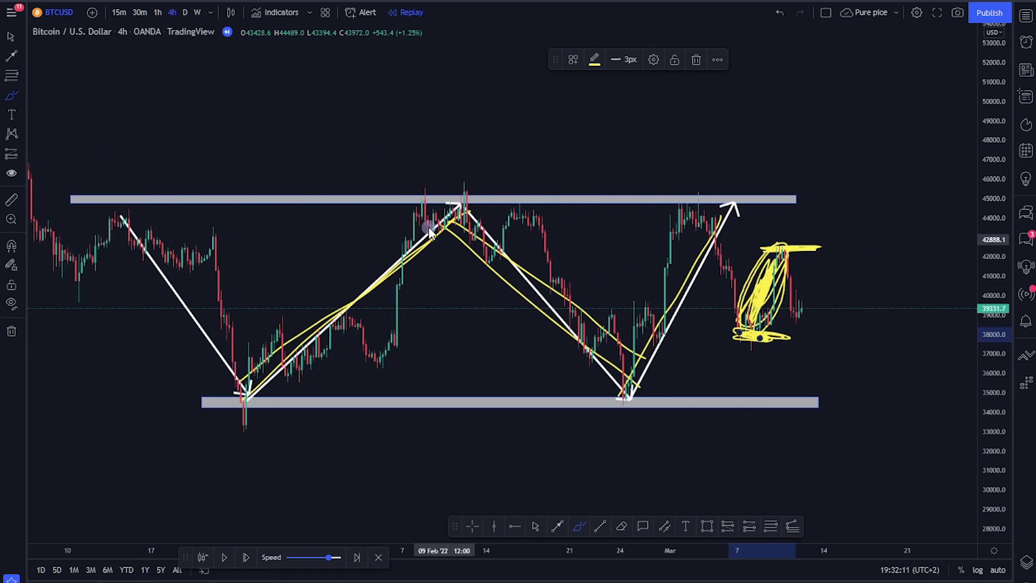
pyautogui.scroll(-4, 526, 339)
pyautogui.scroll(2, 559, 333)
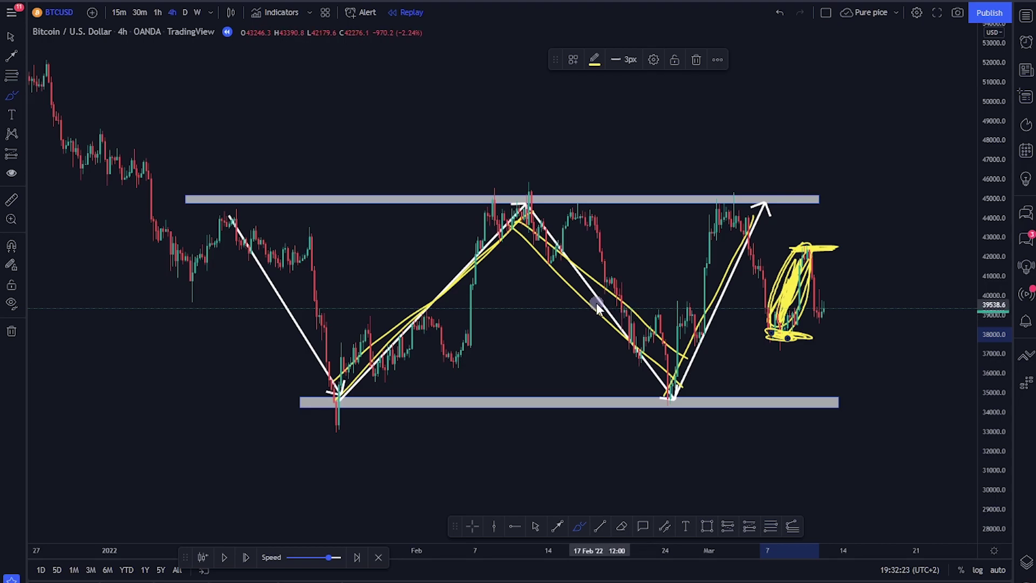
pyautogui.scroll(-2, 696, 404)
pyautogui.scroll(-2, 693, 399)
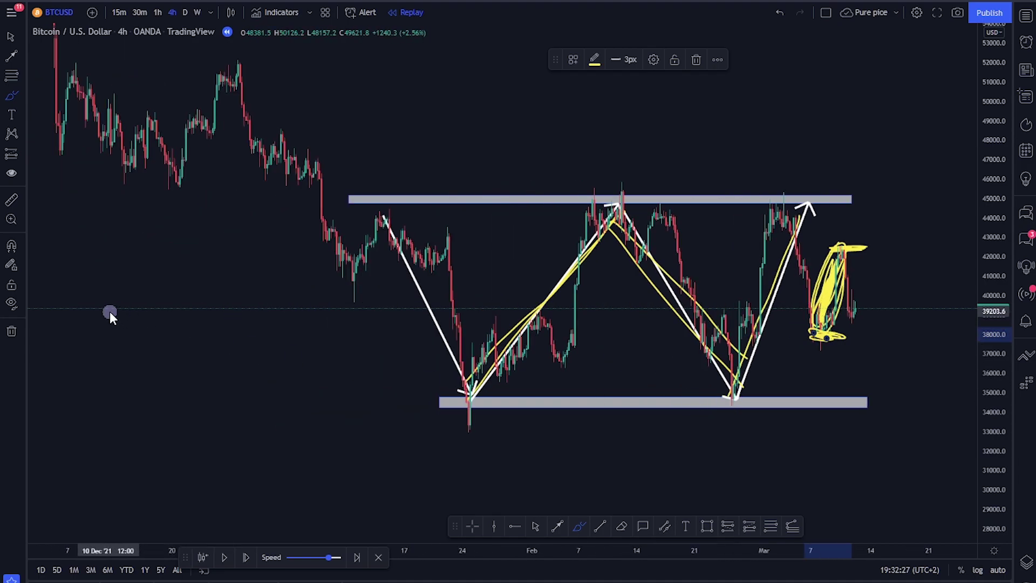
pyautogui.scroll(2, 128, 313)
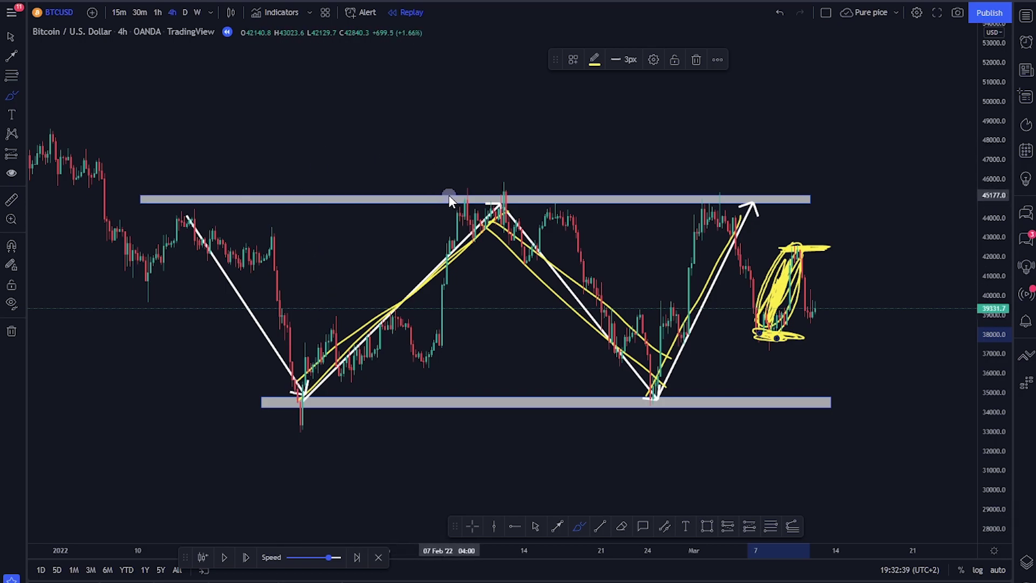
# Handwrite an R with an arrow above the upper zone's February high and an S with an arrow below the late-February low.
pyautogui.moveTo(451, 132)
pyautogui.mouseDown()
pyautogui.moveTo(486, 165)
pyautogui.moveTo(511, 161)
pyautogui.mouseUp()
pyautogui.moveTo(487, 117); pyautogui.dragTo(516, 126)
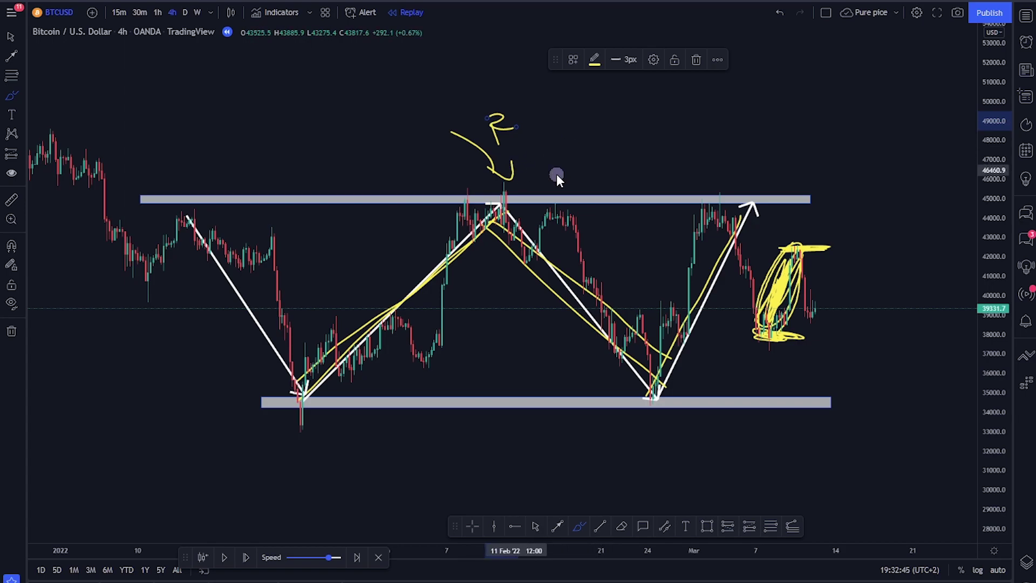
pyautogui.moveTo(609, 464)
pyautogui.mouseDown()
pyautogui.moveTo(641, 418)
pyautogui.moveTo(657, 441)
pyautogui.mouseUp()
# Handwrite "Buy" with a curved underline below the lower zone and "Sell" above the upper zone.
pyautogui.moveTo(772, 426)
pyautogui.mouseDown()
pyautogui.moveTo(780, 467)
pyautogui.moveTo(755, 441)
pyautogui.moveTo(846, 444)
pyautogui.moveTo(714, 438)
pyautogui.mouseUp()
pyautogui.moveTo(567, 128)
pyautogui.mouseDown()
pyautogui.moveTo(585, 156)
pyautogui.moveTo(616, 161)
pyautogui.moveTo(626, 143)
pyautogui.mouseUp()
pyautogui.moveTo(651, 131); pyautogui.dragTo(646, 144)
pyautogui.moveTo(657, 116); pyautogui.dragTo(663, 135)
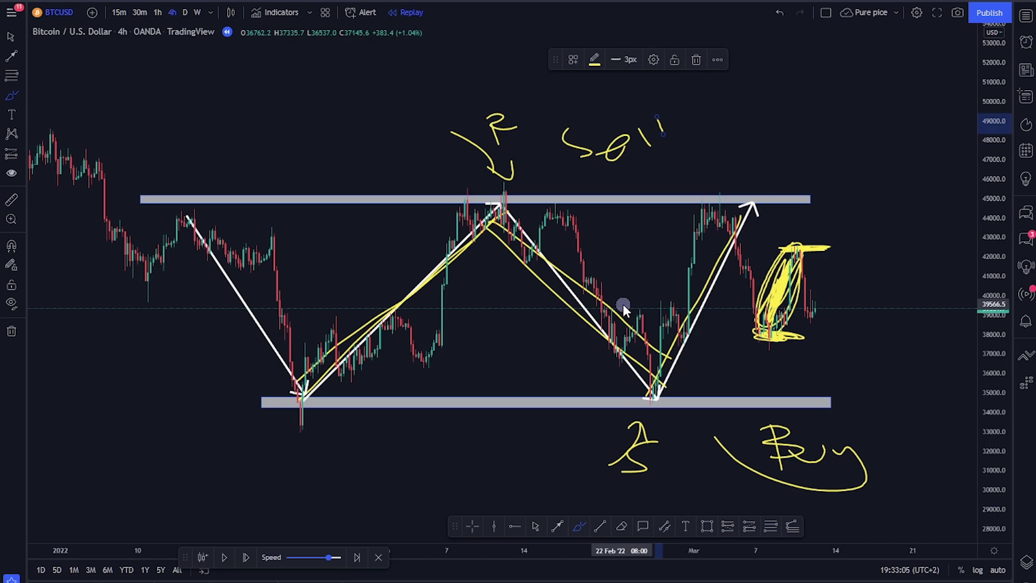
# Review the earlier BTCUSD price history back to October 2021 and return to the annotated zones.
pyautogui.scroll(-3, 392, 215)
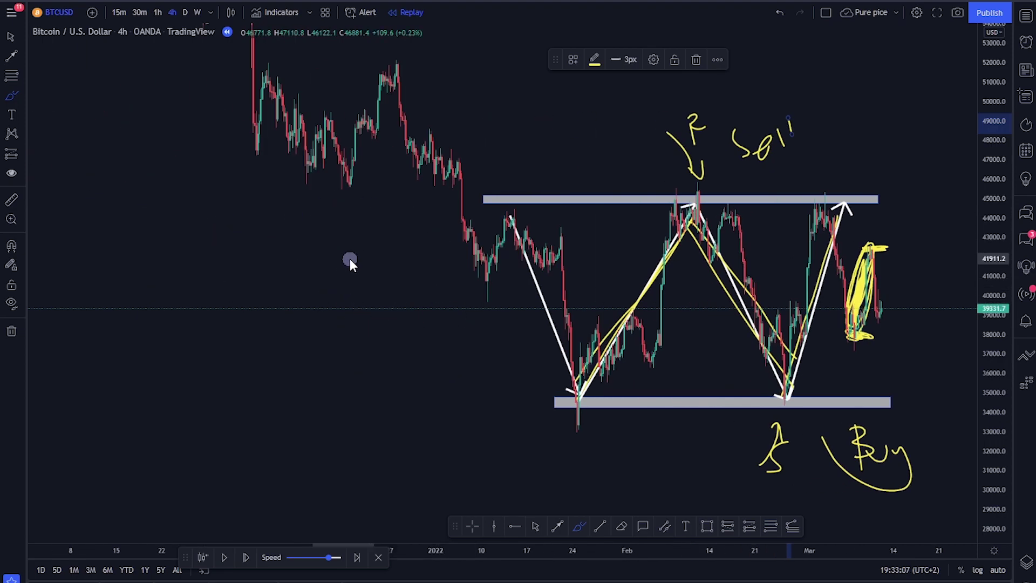
pyautogui.scroll(3, 642, 254)
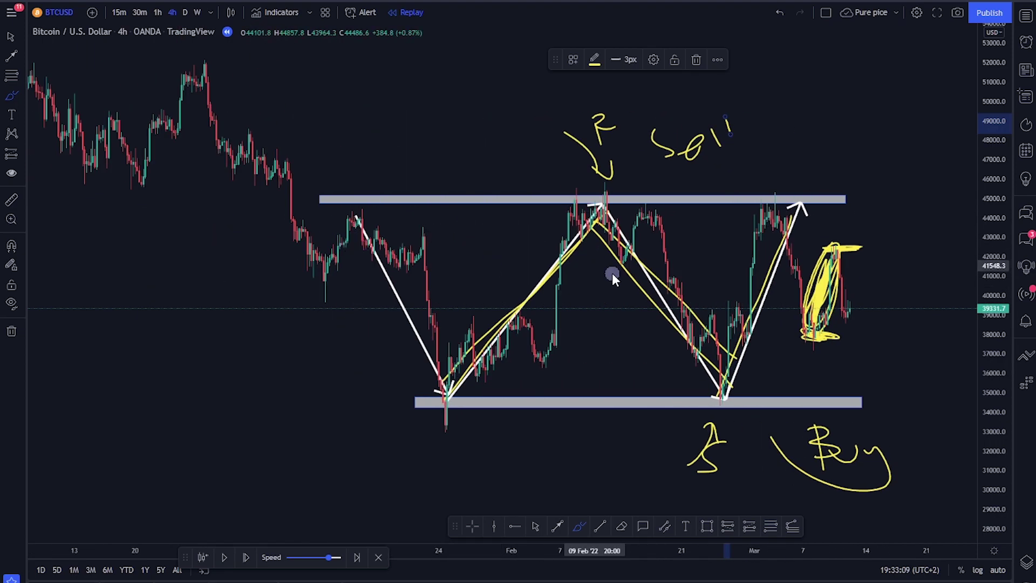
pyautogui.scroll(-2, 263, 239)
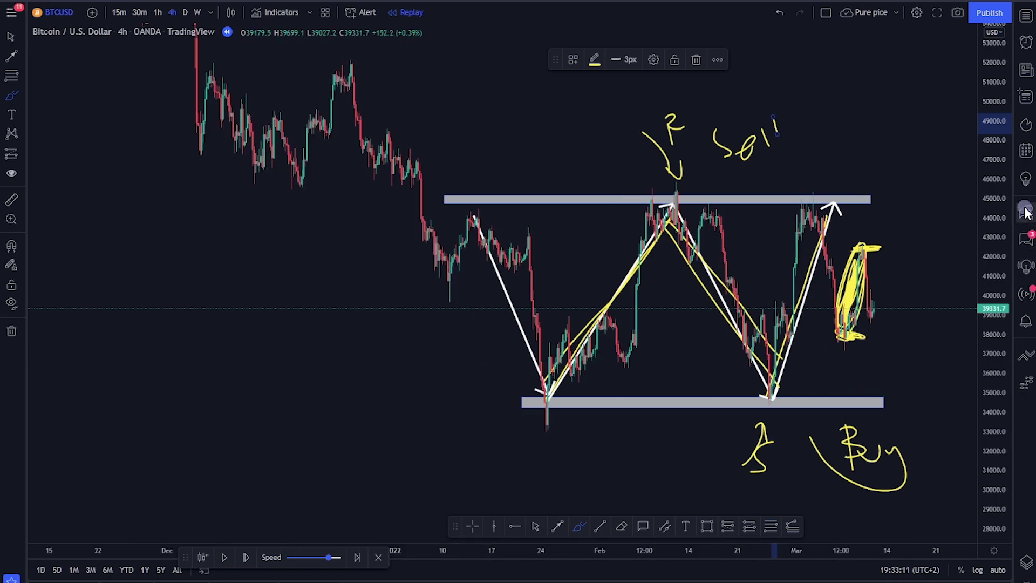
pyautogui.moveTo(999, 313); pyautogui.dragTo(1001, 394)
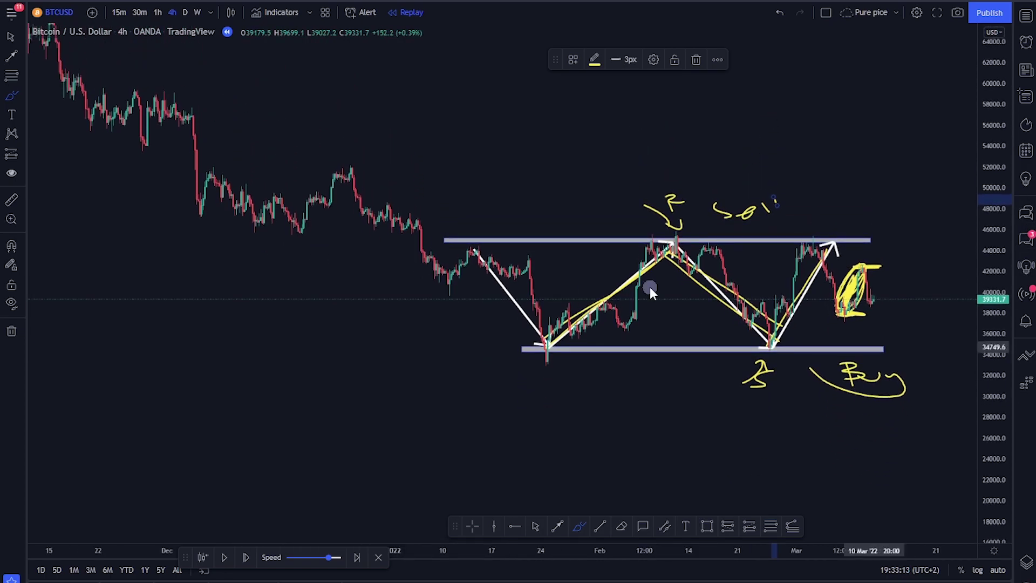
pyautogui.scroll(-2, 248, 167)
pyautogui.click(11, 33)
pyautogui.moveTo(144, 86); pyautogui.dragTo(536, 203)
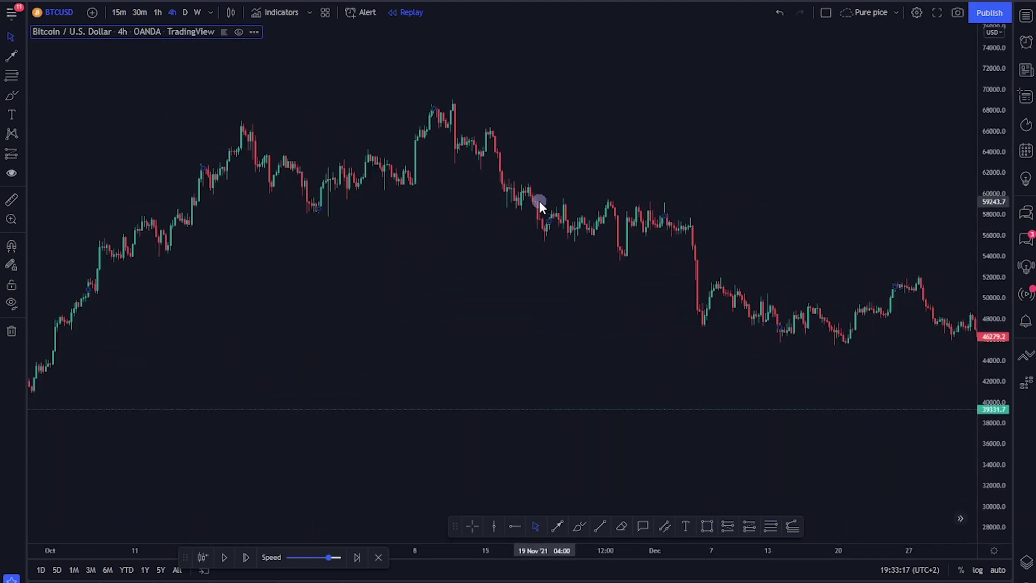
pyautogui.moveTo(386, 183); pyautogui.dragTo(936, 126)
pyautogui.moveTo(507, 301); pyautogui.dragTo(652, 342)
pyautogui.moveTo(808, 224)
pyautogui.mouseDown()
pyautogui.moveTo(578, 316)
pyautogui.moveTo(545, 257)
pyautogui.moveTo(614, 331)
pyautogui.moveTo(460, 312)
pyautogui.moveTo(442, 289)
pyautogui.moveTo(467, 310)
pyautogui.moveTo(438, 301)
pyautogui.mouseUp()
pyautogui.moveTo(498, 267); pyautogui.dragTo(295, 237)
pyautogui.moveTo(1006, 349); pyautogui.dragTo(956, 218)
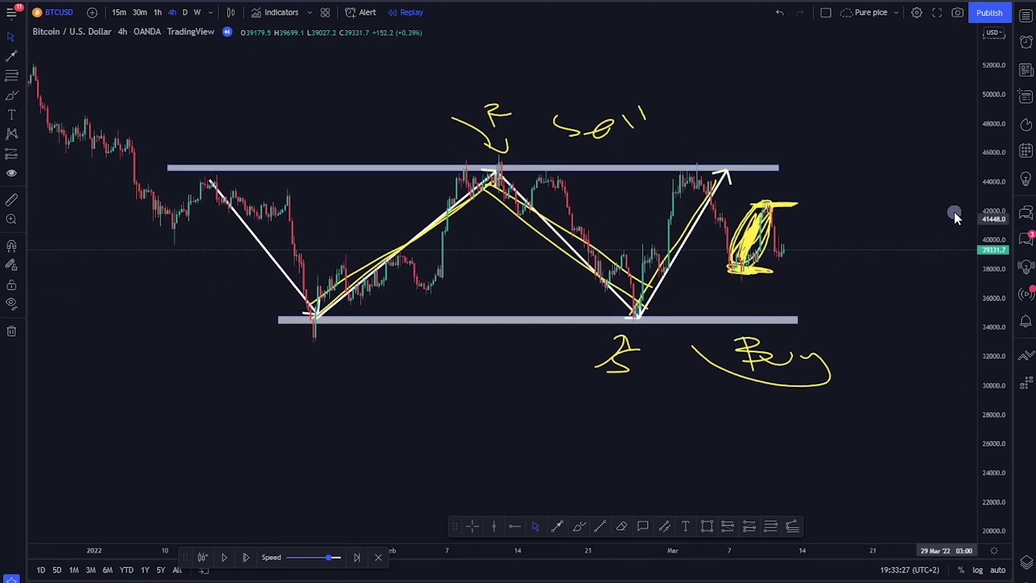
# Examine the labelled resistance and support zones and the January-to-March waves between them.
pyautogui.scroll(-2, 834, 360)
pyautogui.moveTo(696, 178); pyautogui.dragTo(678, 227)
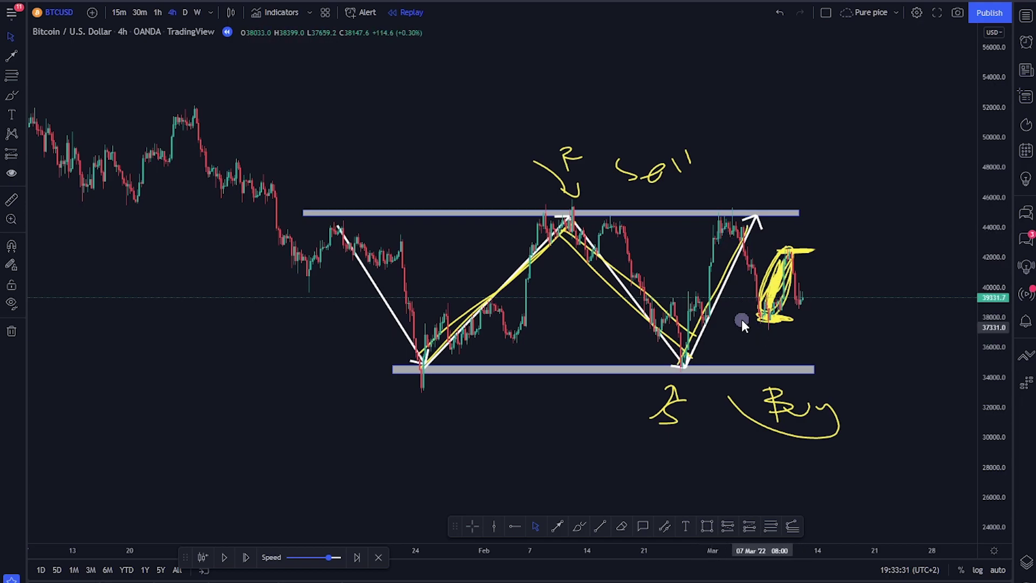
pyautogui.scroll(1, 771, 381)
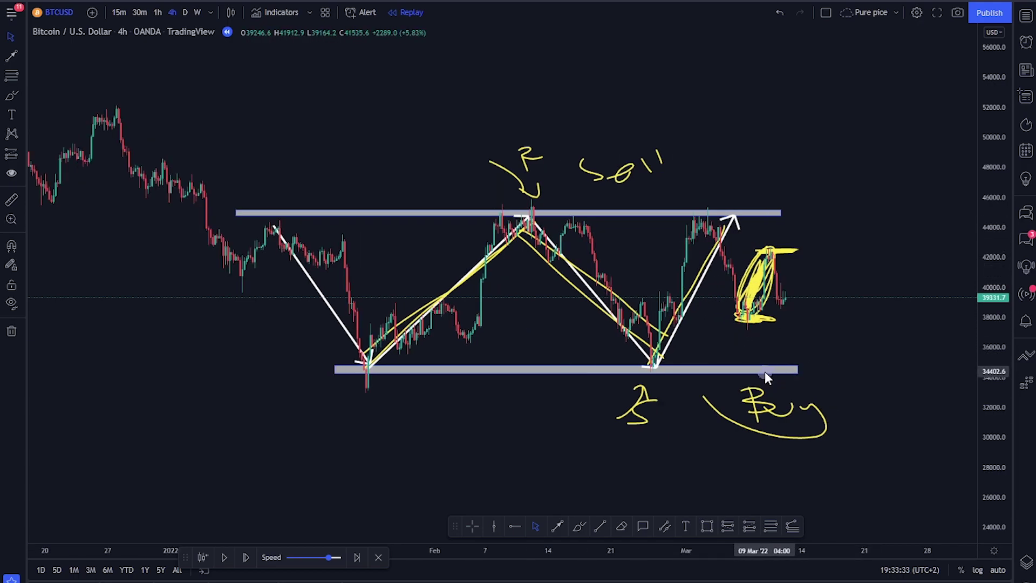
pyautogui.click(764, 369)
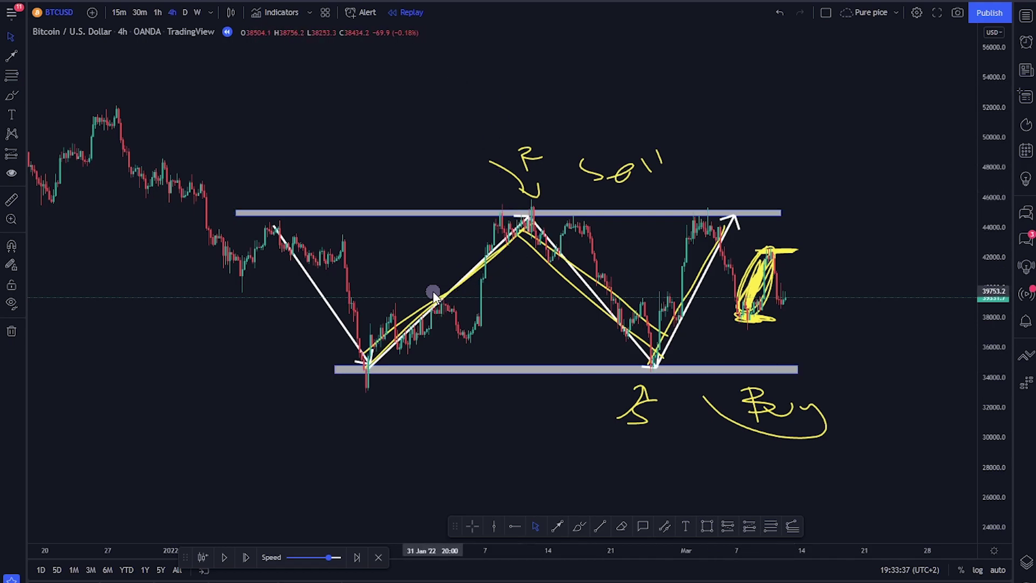
pyautogui.scroll(-1, 562, 274)
pyautogui.scroll(1, 574, 312)
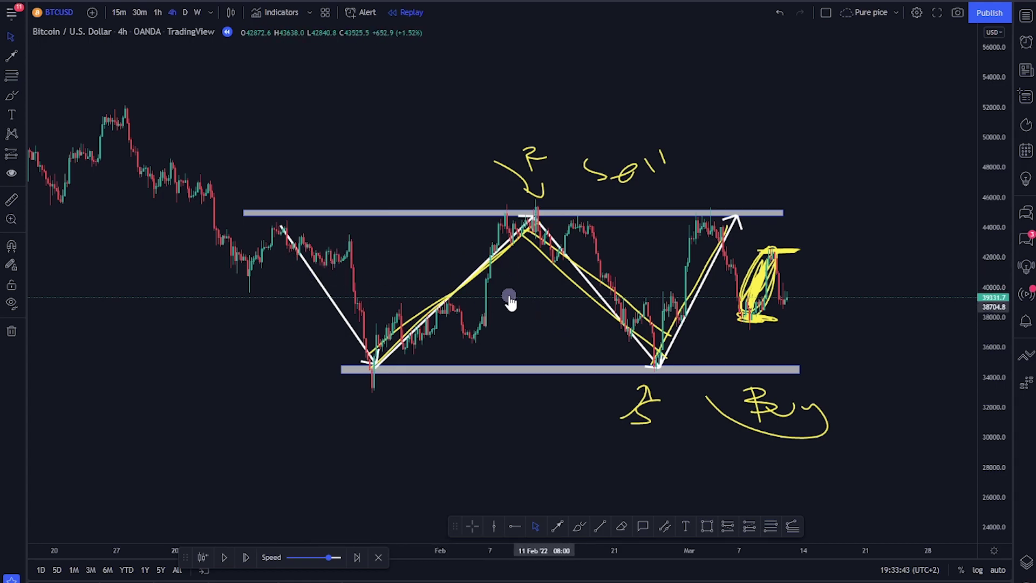
pyautogui.moveTo(967, 338); pyautogui.dragTo(975, 278)
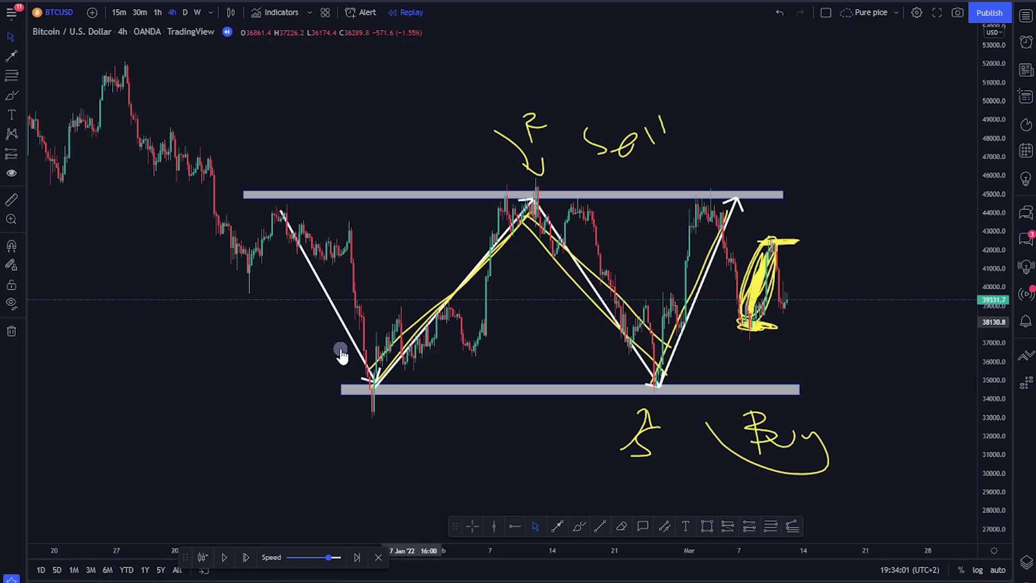
# Remove all drawings from the BTCUSD chart.
pyautogui.click(11, 331)
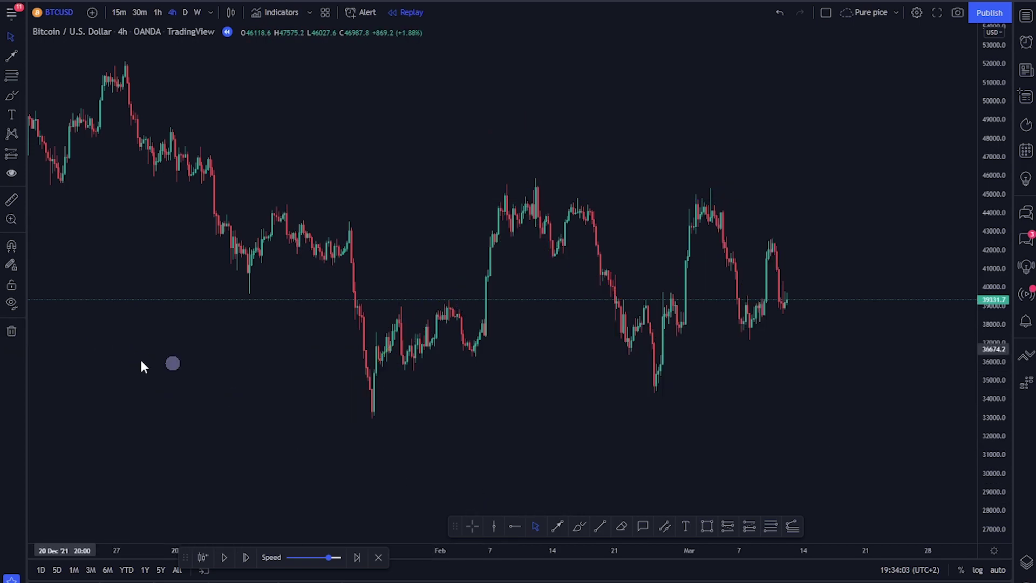
# Circle the late-January swing low, between about 33000 and 36000, with the brush.
pyautogui.scroll(-2, 613, 343)
pyautogui.scroll(2, 536, 313)
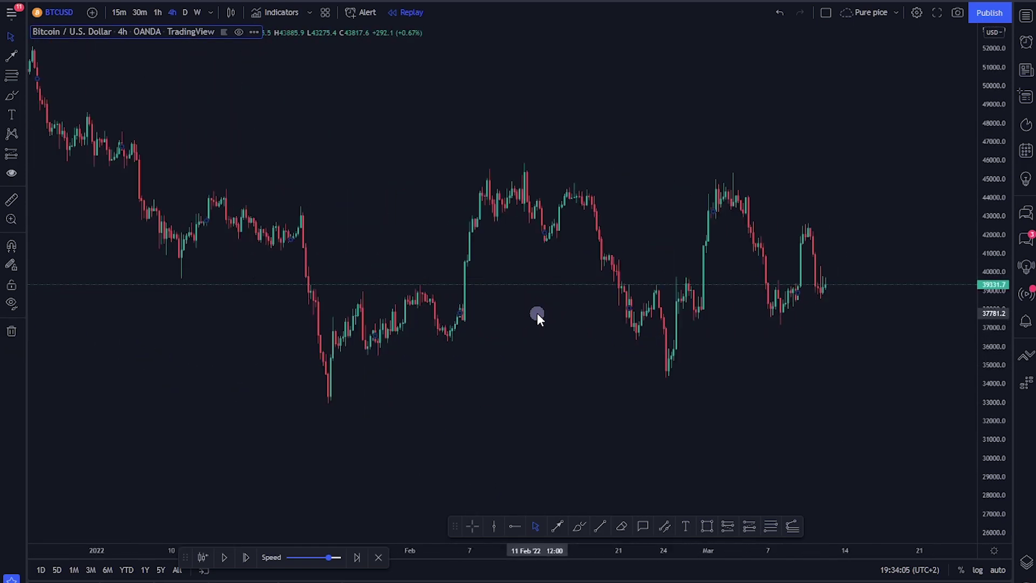
pyautogui.scroll(2, 579, 320)
pyautogui.moveTo(579, 320); pyautogui.dragTo(731, 309)
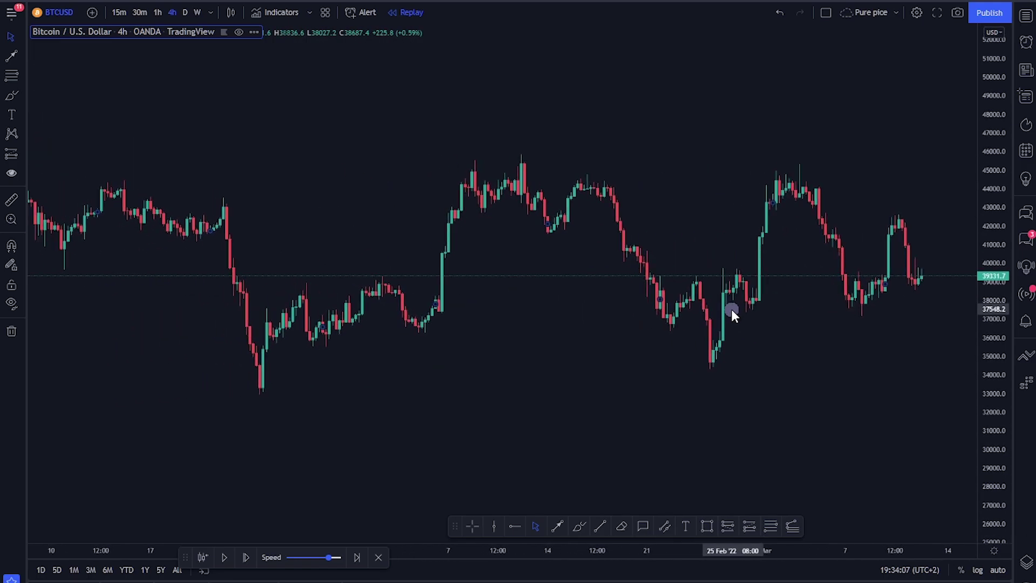
pyautogui.scroll(-2, 699, 356)
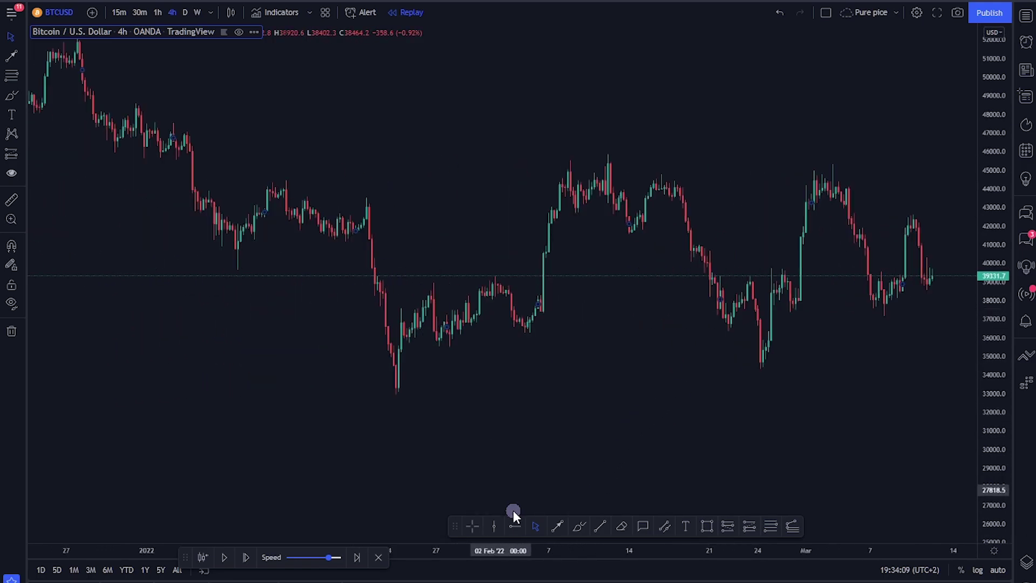
pyautogui.moveTo(405, 363)
pyautogui.mouseDown()
pyautogui.moveTo(388, 393)
pyautogui.moveTo(384, 369)
pyautogui.moveTo(344, 376)
pyautogui.mouseUp()
pyautogui.click(579, 526)
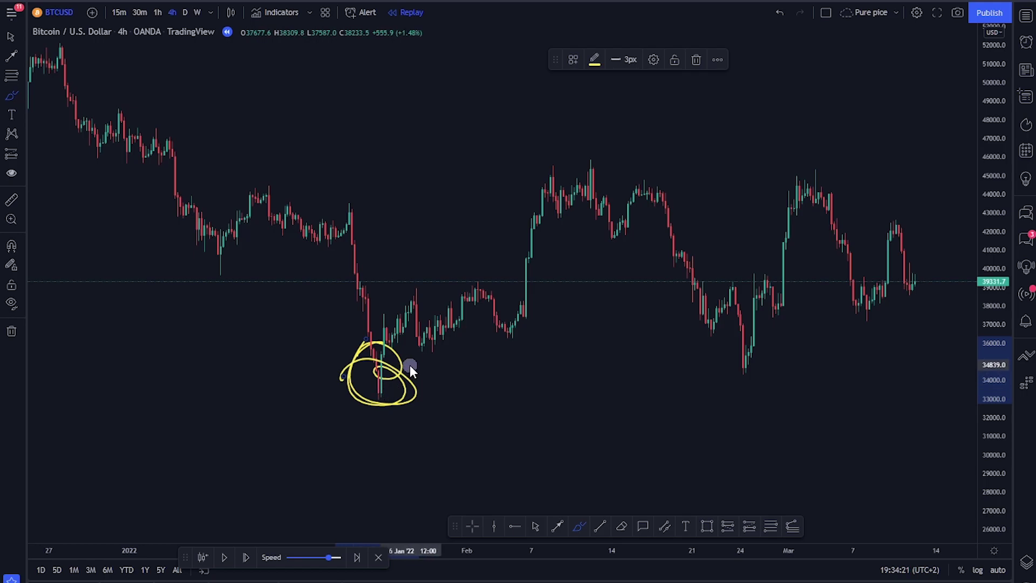
# Draw a rectangle zone over the late-January low from about 33411.6 to 34751.6 and extend it to 10 March.
pyautogui.click(705, 527)
pyautogui.moveTo(311, 370)
pyautogui.mouseDown()
pyautogui.moveTo(540, 380)
pyautogui.moveTo(428, 386)
pyautogui.moveTo(459, 401)
pyautogui.moveTo(488, 391)
pyautogui.mouseUp()
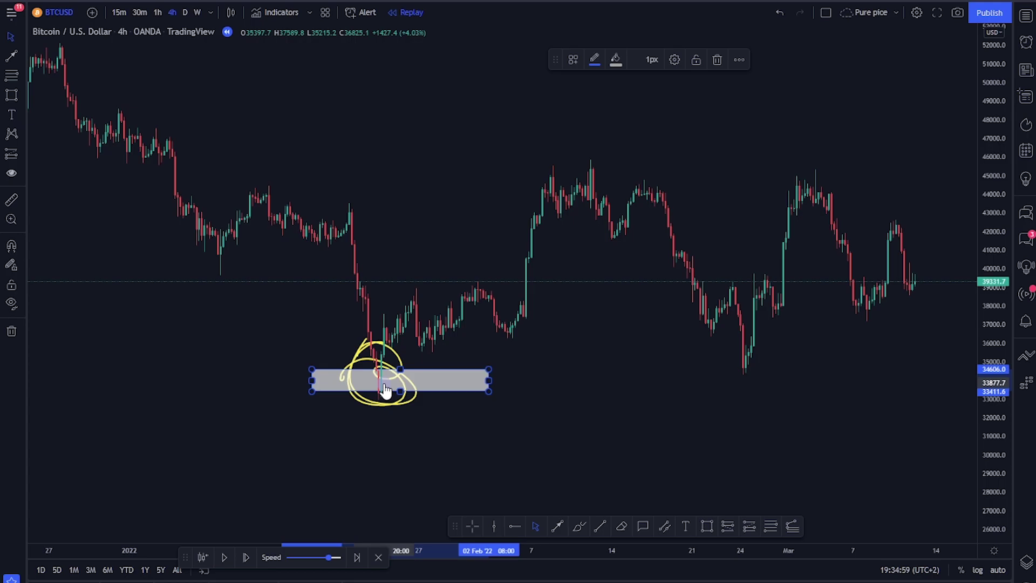
pyautogui.moveTo(488, 369); pyautogui.dragTo(900, 367)
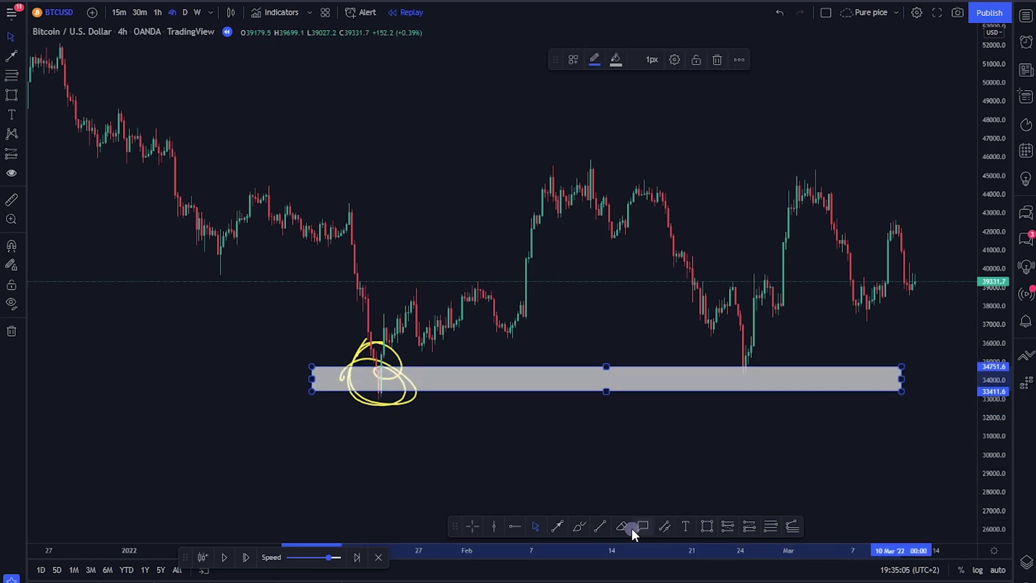
# Circle the late-February low at the zone and brush one path down through the zone and two strokes up from it.
pyautogui.click(580, 526)
pyautogui.moveTo(761, 339)
pyautogui.mouseDown()
pyautogui.moveTo(775, 365)
pyautogui.moveTo(760, 338)
pyautogui.moveTo(772, 328)
pyautogui.mouseUp()
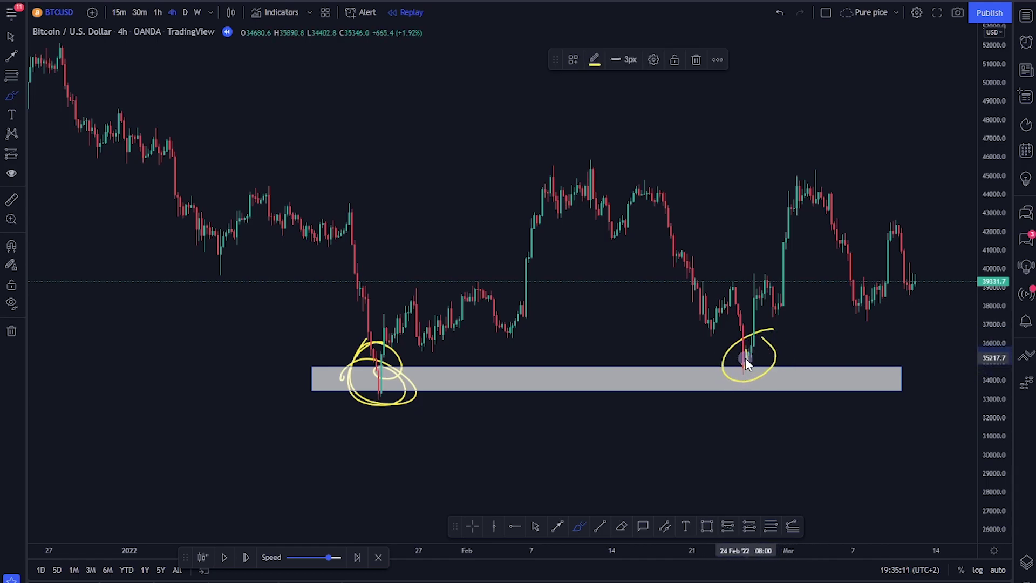
pyautogui.moveTo(737, 327); pyautogui.dragTo(814, 524)
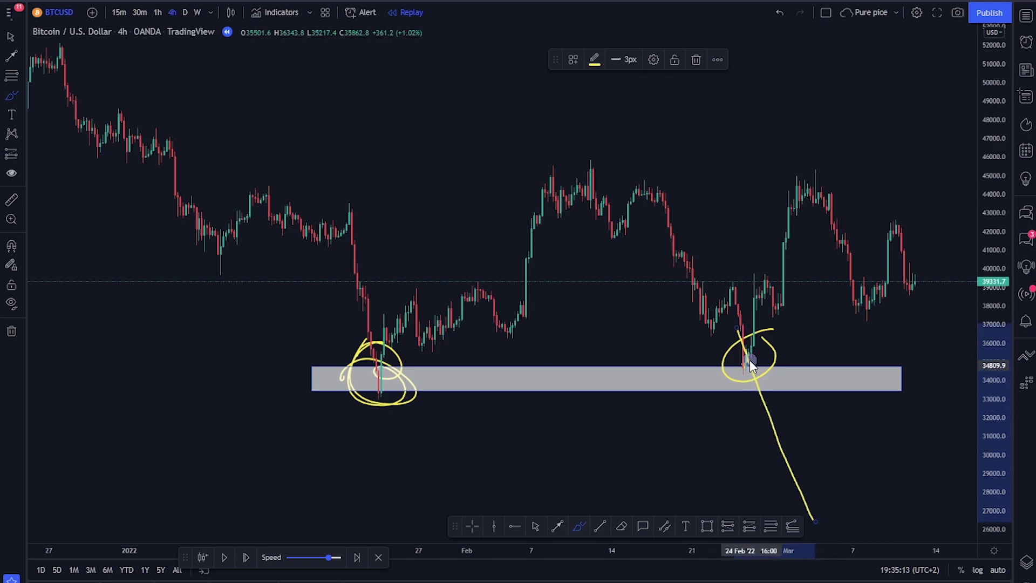
pyautogui.moveTo(746, 367); pyautogui.dragTo(775, 294)
pyautogui.moveTo(748, 368); pyautogui.dragTo(778, 223)
# Scribble freehand strokes along the support zone and draw five upward arrows rising from it.
pyautogui.moveTo(736, 381)
pyautogui.mouseDown()
pyautogui.moveTo(771, 387)
pyautogui.moveTo(389, 387)
pyautogui.moveTo(842, 364)
pyautogui.moveTo(379, 396)
pyautogui.moveTo(638, 382)
pyautogui.mouseUp()
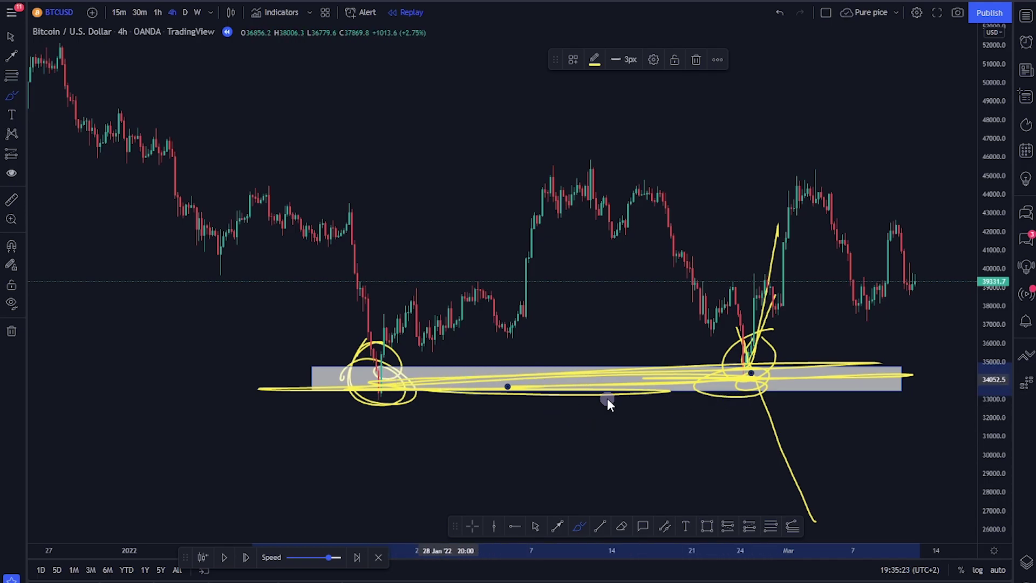
pyautogui.moveTo(274, 373); pyautogui.dragTo(631, 383)
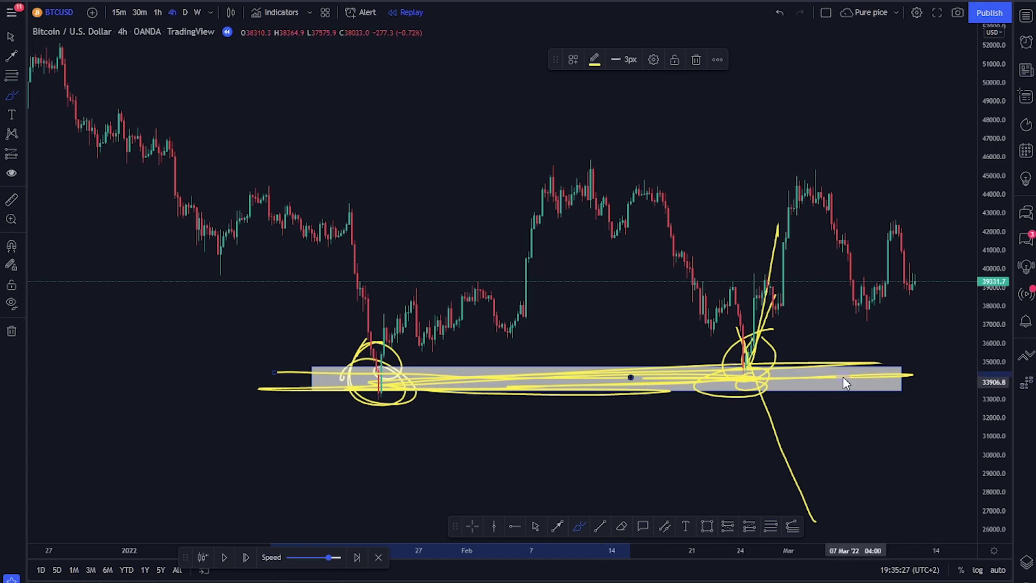
pyautogui.moveTo(291, 368)
pyautogui.mouseDown()
pyautogui.moveTo(284, 321)
pyautogui.moveTo(269, 325)
pyautogui.moveTo(317, 325)
pyautogui.mouseUp()
pyautogui.moveTo(456, 359)
pyautogui.mouseDown()
pyautogui.moveTo(446, 303)
pyautogui.moveTo(486, 324)
pyautogui.mouseUp()
pyautogui.moveTo(607, 368)
pyautogui.mouseDown()
pyautogui.moveTo(590, 296)
pyautogui.moveTo(631, 323)
pyautogui.mouseUp()
pyautogui.moveTo(687, 368)
pyautogui.mouseDown()
pyautogui.moveTo(680, 297)
pyautogui.moveTo(715, 334)
pyautogui.mouseUp()
pyautogui.moveTo(834, 367)
pyautogui.mouseDown()
pyautogui.moveTo(827, 311)
pyautogui.moveTo(852, 331)
pyautogui.mouseUp()
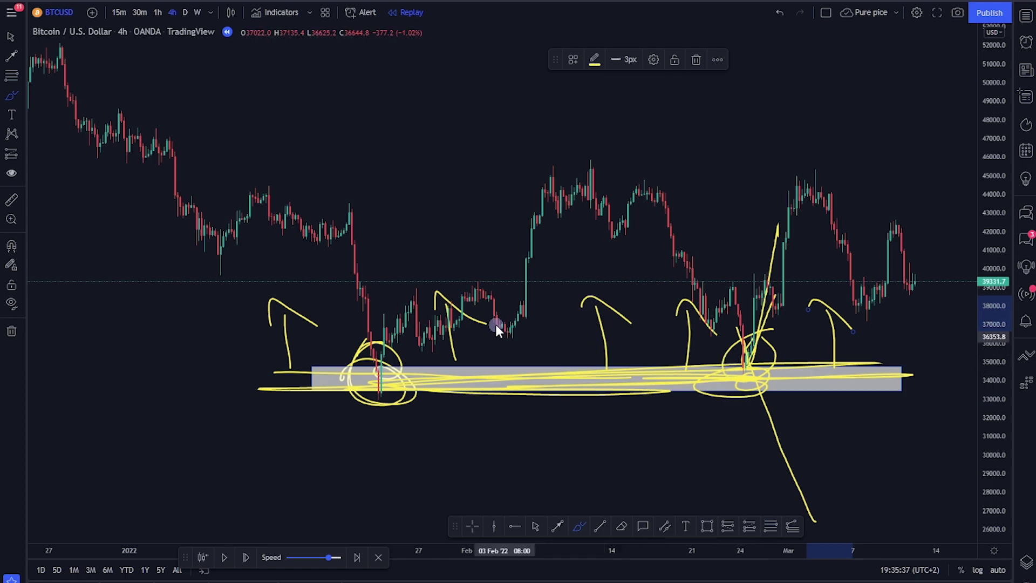
# Handwrite a 1 beneath the late-January low and a 2 beneath the late-February low.
pyautogui.click(15, 40)
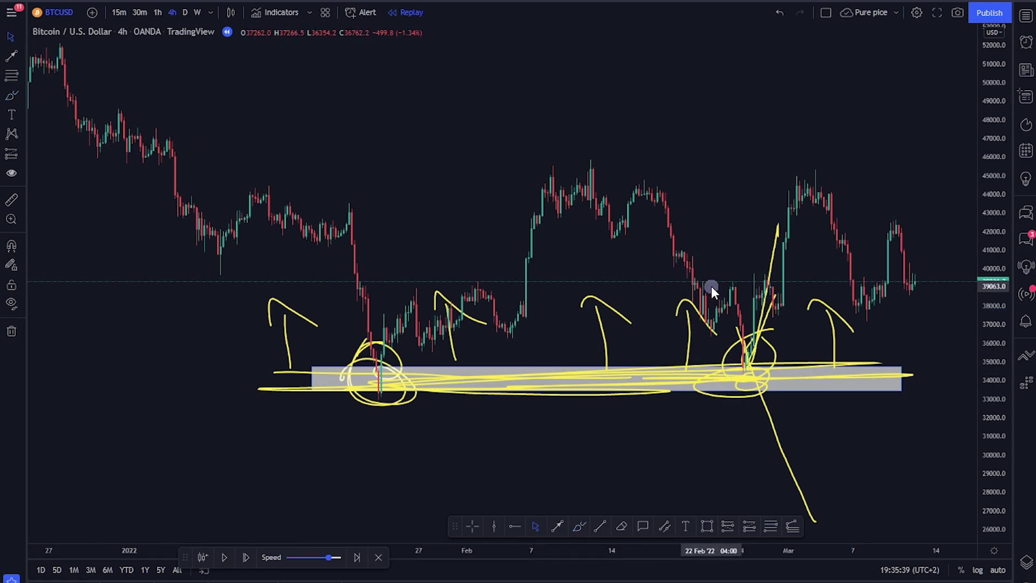
pyautogui.moveTo(711, 286); pyautogui.dragTo(537, 340)
pyautogui.click(580, 526)
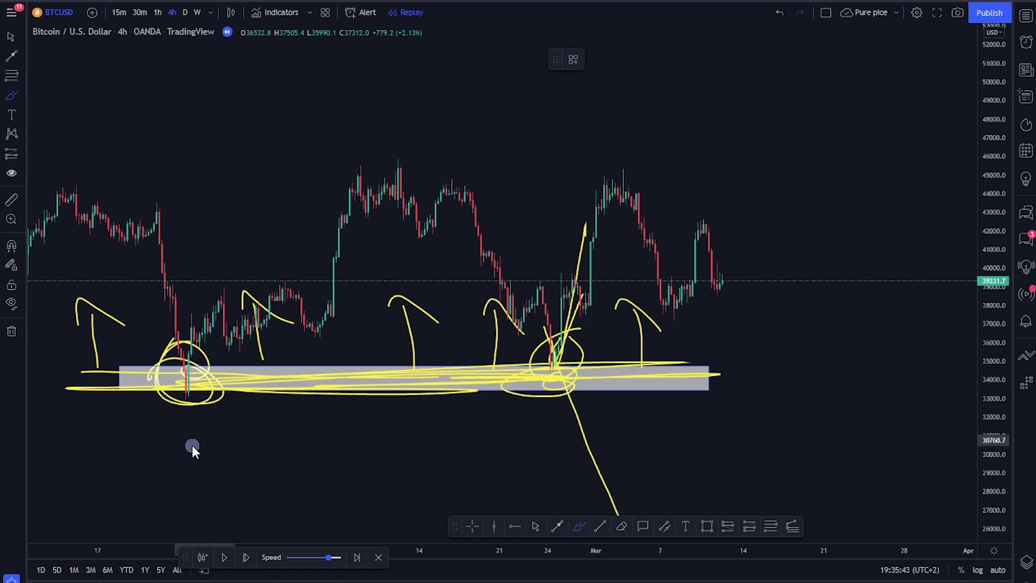
pyautogui.moveTo(165, 447); pyautogui.dragTo(167, 413)
pyautogui.moveTo(503, 430); pyautogui.dragTo(570, 447)
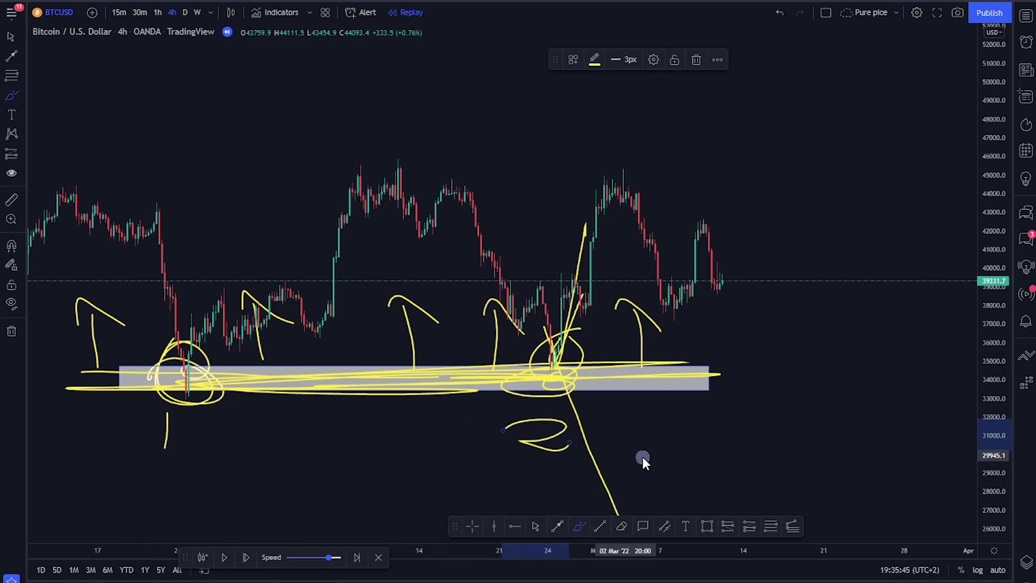
# Handwrite a question mark beyond the end of the support zone and brush a large circle around it.
pyautogui.moveTo(788, 408)
pyautogui.mouseDown()
pyautogui.moveTo(817, 397)
pyautogui.moveTo(839, 459)
pyautogui.mouseUp()
pyautogui.moveTo(833, 471); pyautogui.dragTo(839, 482)
pyautogui.moveTo(809, 373); pyautogui.dragTo(909, 442)
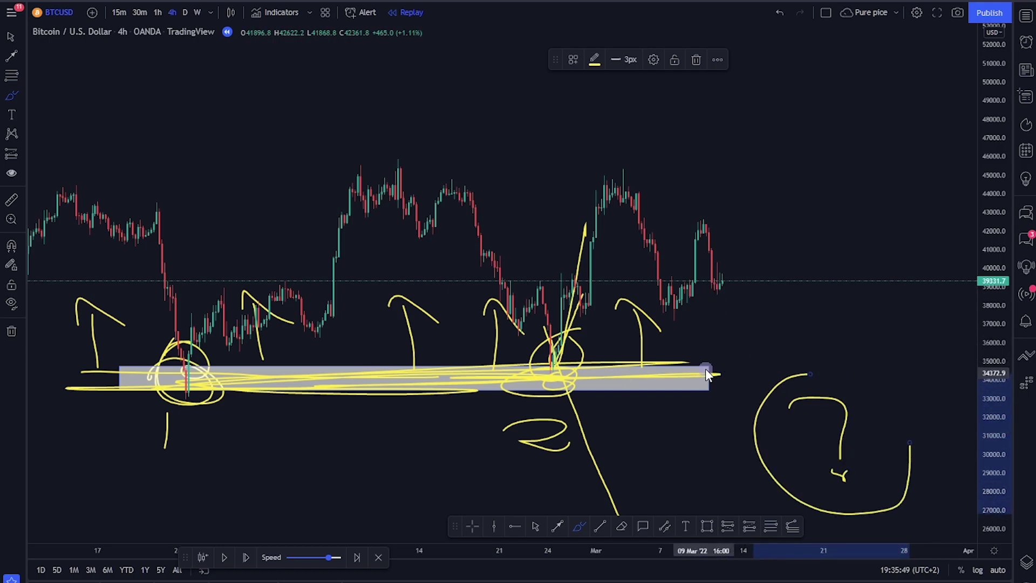
# Brush the decline from the late-December high, the sideways level near 42600 and the drop into the late-January low.
pyautogui.scroll(-3, 656, 409)
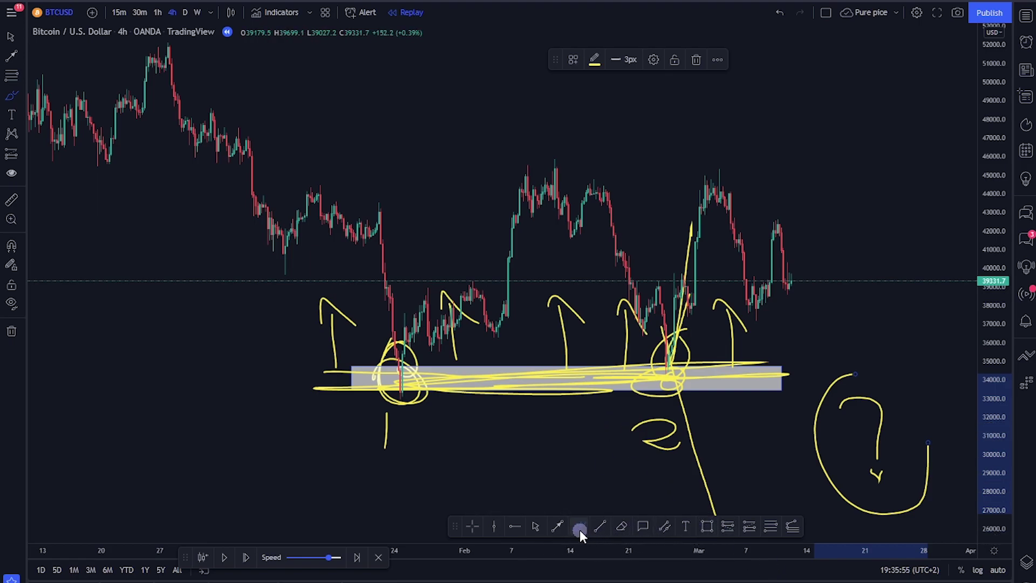
pyautogui.moveTo(249, 214); pyautogui.dragTo(350, 219)
pyautogui.moveTo(151, 71)
pyautogui.mouseDown()
pyautogui.moveTo(298, 235)
pyautogui.moveTo(392, 218)
pyautogui.moveTo(367, 218)
pyautogui.moveTo(378, 219)
pyautogui.moveTo(410, 374)
pyautogui.mouseUp()
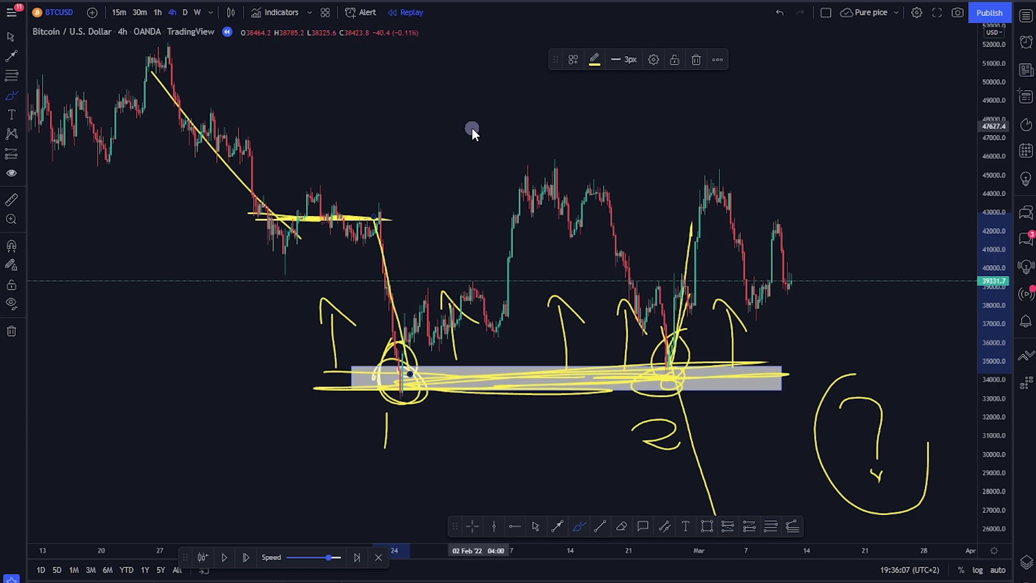
# Undo the most recent brush strokes on the January decline.
pyautogui.press('ctrl')
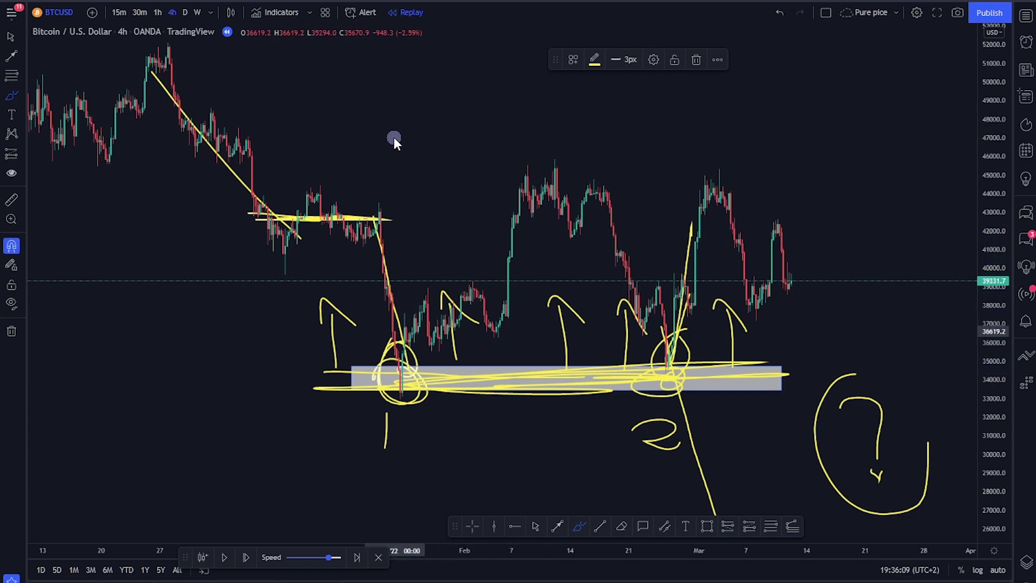
pyautogui.hotkey('ctrl', 'z')
pyautogui.hotkey('ctrl', 'z')
pyautogui.hotkey('ctrl', 'z')
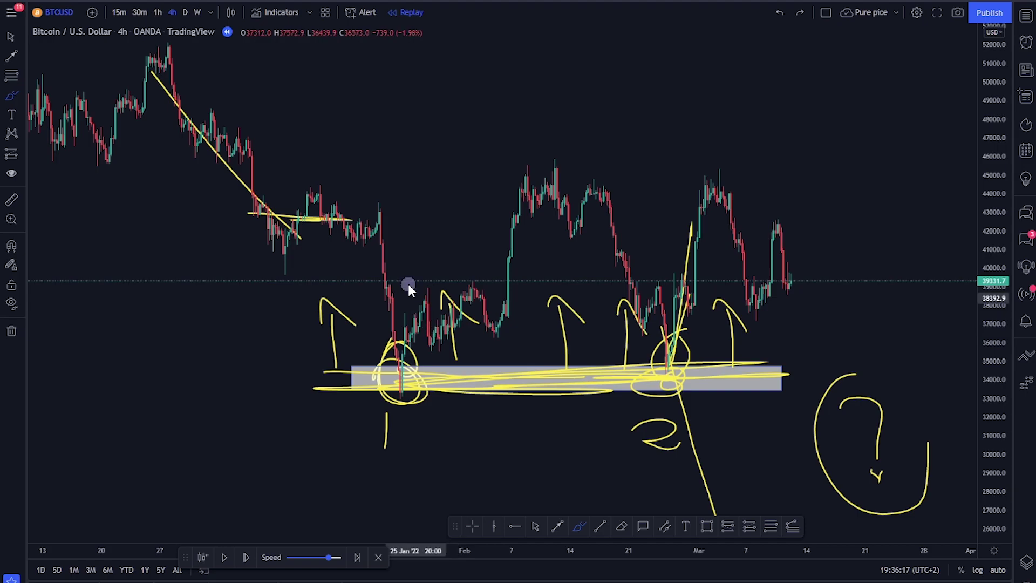
# Draw a rectangle zone from 43286.9 down to 42413.0 over the January consolidation, ending around 24 January.
pyautogui.scroll(5, 399, 296)
pyautogui.click(10, 36)
pyautogui.moveTo(93, 173); pyautogui.dragTo(388, 290)
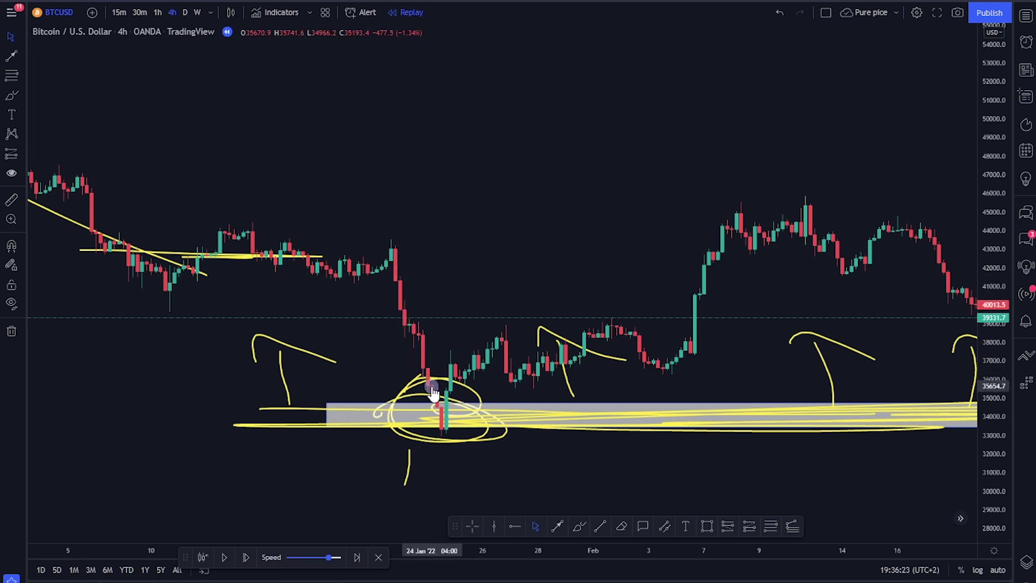
pyautogui.scroll(-3, 407, 310)
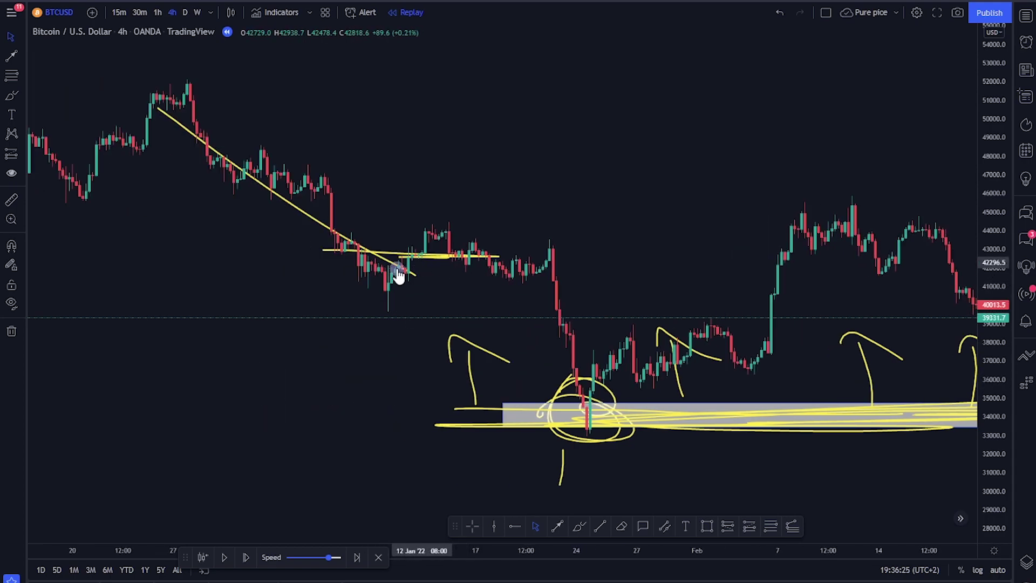
pyautogui.click(702, 526)
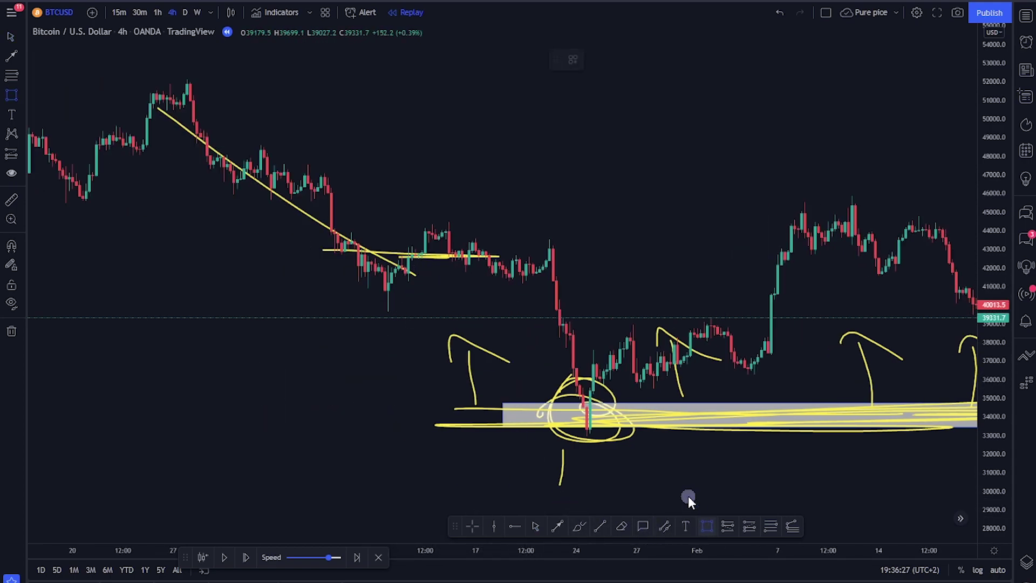
pyautogui.moveTo(347, 244)
pyautogui.mouseDown()
pyautogui.moveTo(523, 244)
pyautogui.moveTo(575, 259)
pyautogui.mouseUp()
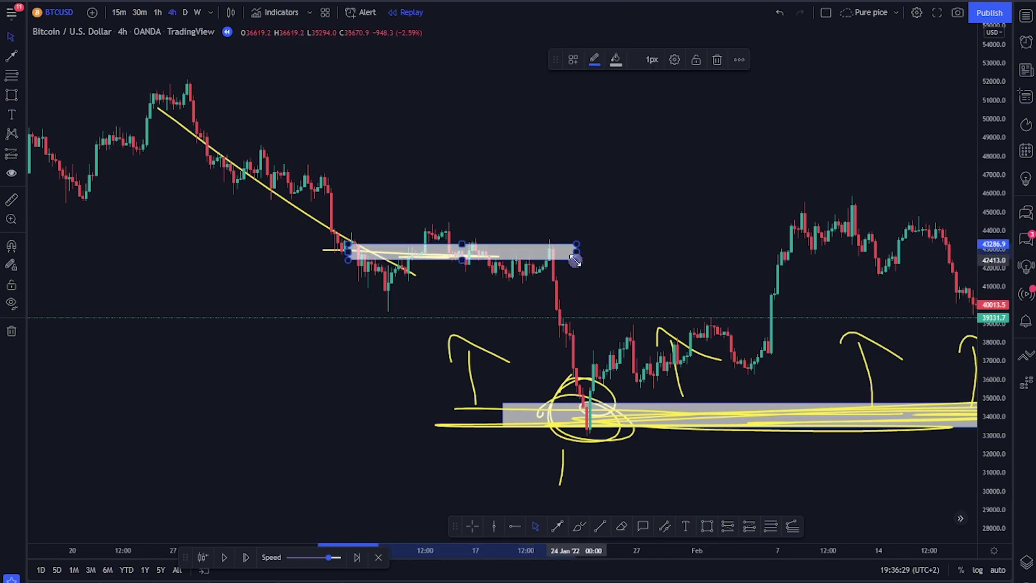
# Reshape the January rectangle into a resistance zone from about 44000 to 45180.4 and extend it to 18 February.
pyautogui.scroll(-2, 556, 367)
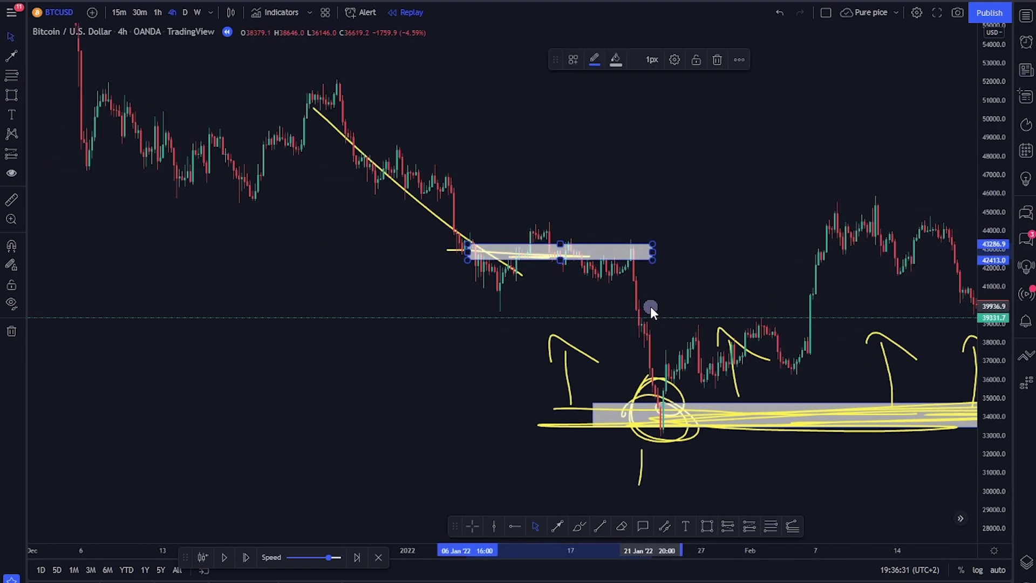
pyautogui.click(608, 268)
pyautogui.moveTo(608, 268); pyautogui.dragTo(688, 166)
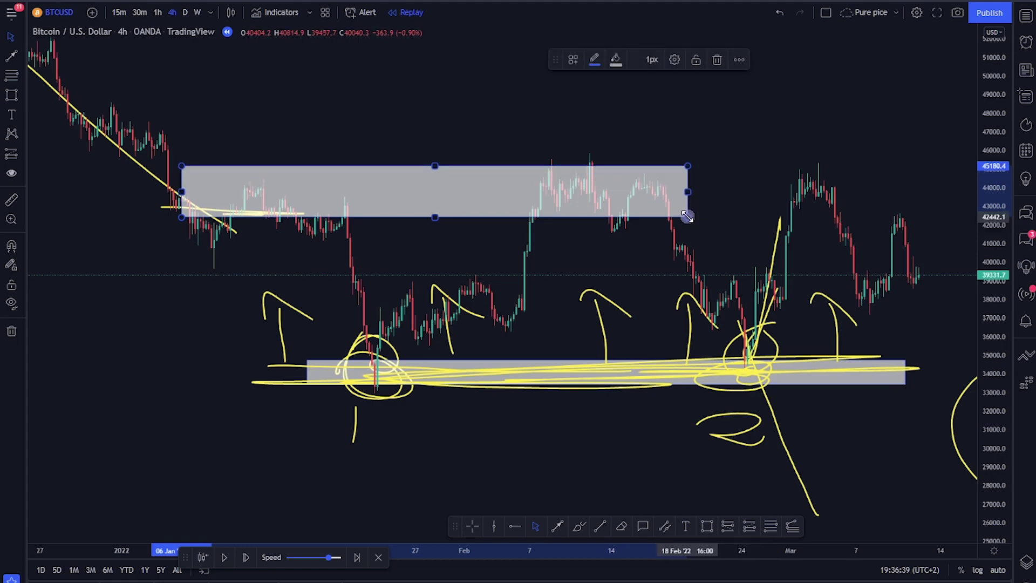
pyautogui.moveTo(687, 217); pyautogui.dragTo(687, 186)
pyautogui.moveTo(413, 226); pyautogui.dragTo(369, 233)
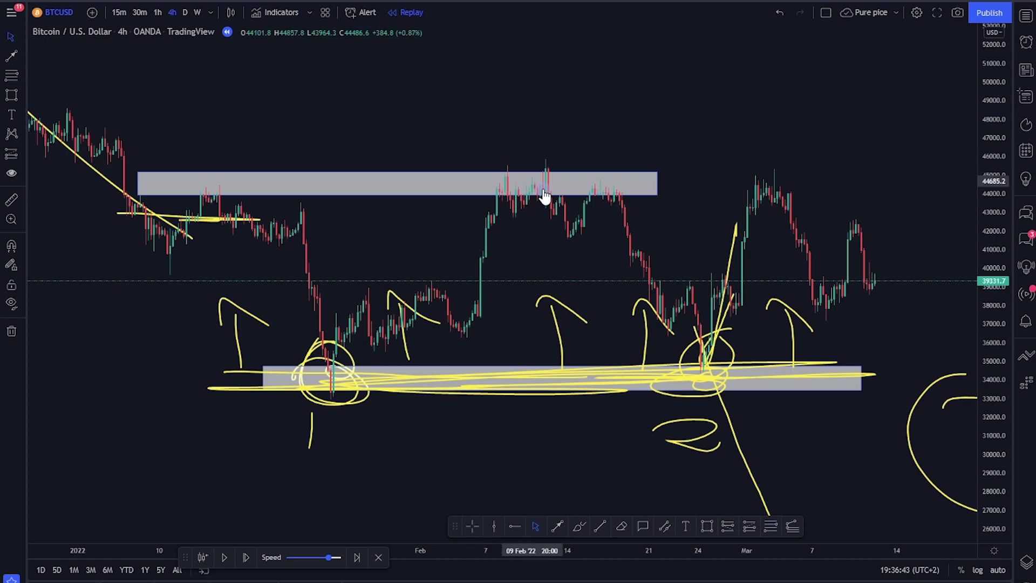
pyautogui.click(490, 197)
pyautogui.click(490, 331)
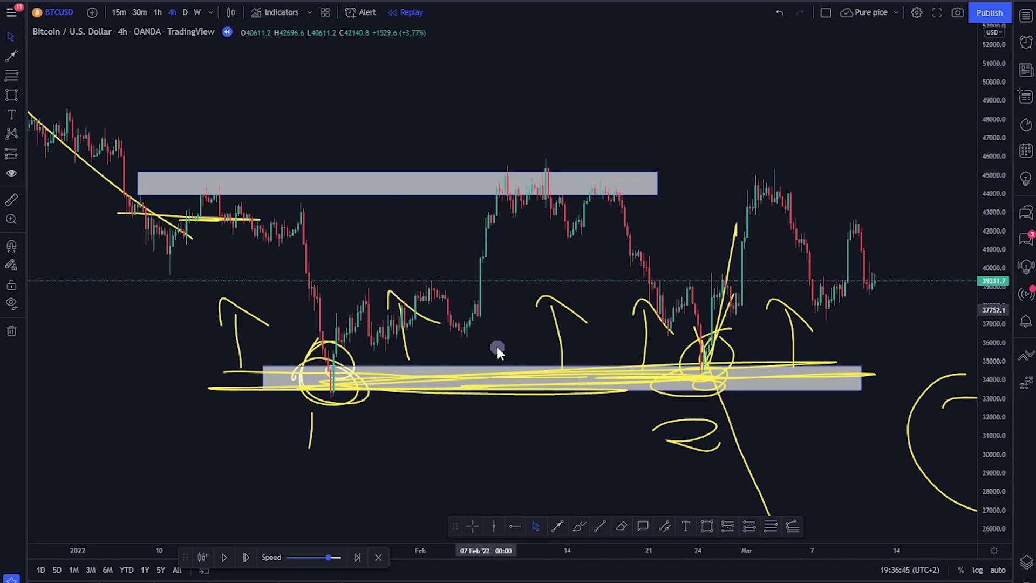
# Scribble brush strokes along the resistance zone and handwrite R and "wait" above it.
pyautogui.click(578, 531)
pyautogui.moveTo(111, 174)
pyautogui.mouseDown()
pyautogui.moveTo(572, 190)
pyautogui.moveTo(304, 190)
pyautogui.mouseUp()
pyautogui.moveTo(233, 123)
pyautogui.mouseDown()
pyautogui.moveTo(231, 97)
pyautogui.moveTo(272, 111)
pyautogui.mouseUp()
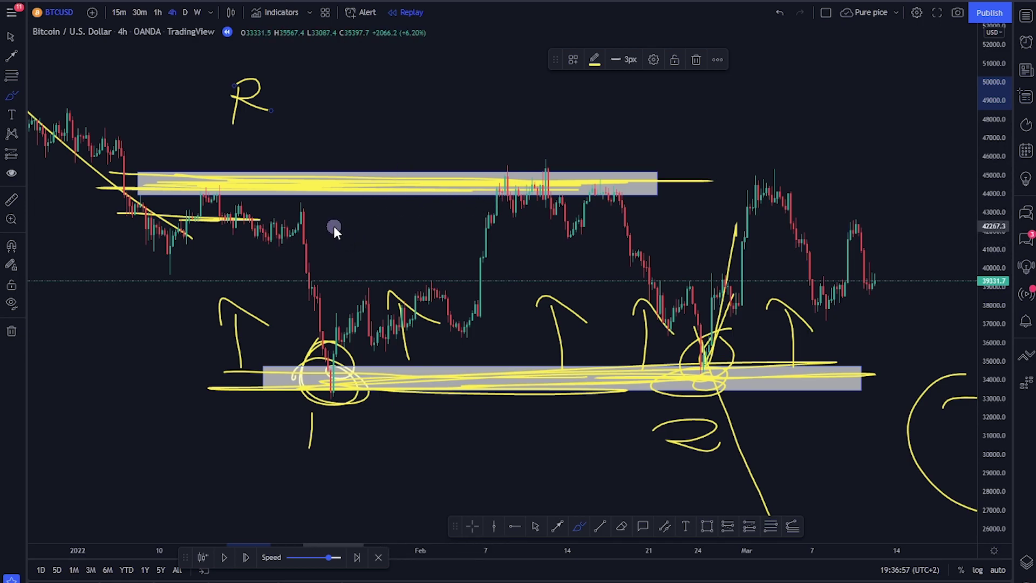
pyautogui.moveTo(430, 103)
pyautogui.mouseDown()
pyautogui.moveTo(428, 127)
pyautogui.moveTo(457, 100)
pyautogui.moveTo(481, 110)
pyautogui.moveTo(510, 92)
pyautogui.mouseUp()
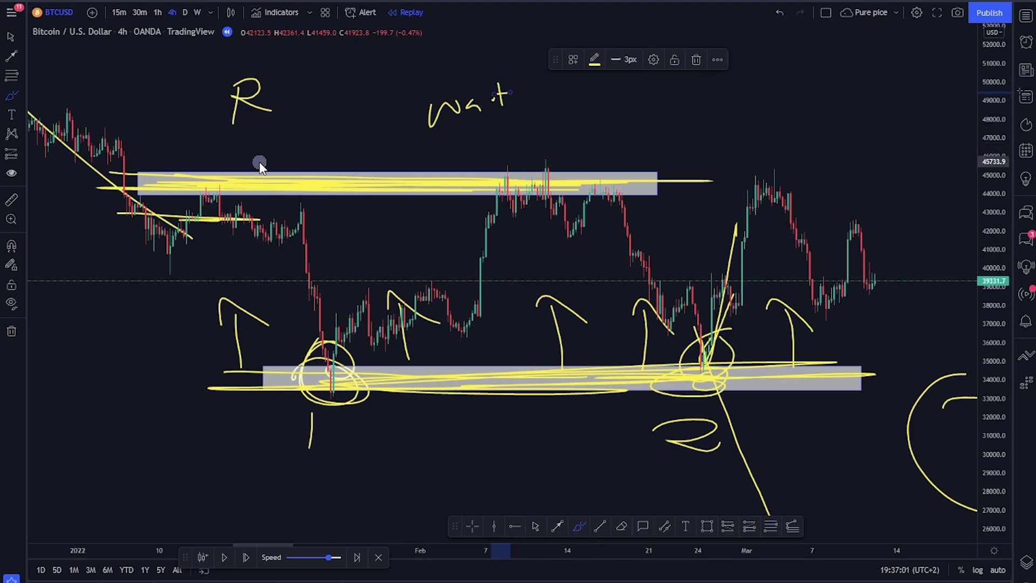
# Handwrite 1, 2 and 3 above the resistance touches, add a question mark, and brush onward to circle the early-March high.
pyautogui.moveTo(244, 135); pyautogui.dragTo(243, 152)
pyautogui.moveTo(529, 134)
pyautogui.mouseDown()
pyautogui.moveTo(534, 151)
pyautogui.moveTo(561, 154)
pyautogui.mouseUp()
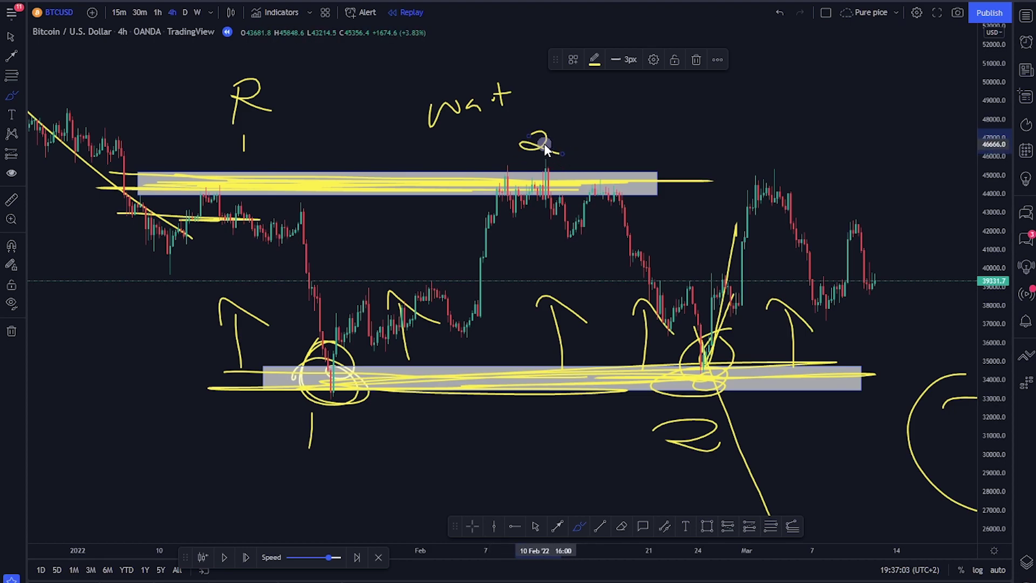
pyautogui.moveTo(781, 69)
pyautogui.mouseDown()
pyautogui.moveTo(814, 109)
pyautogui.moveTo(805, 123)
pyautogui.mouseUp()
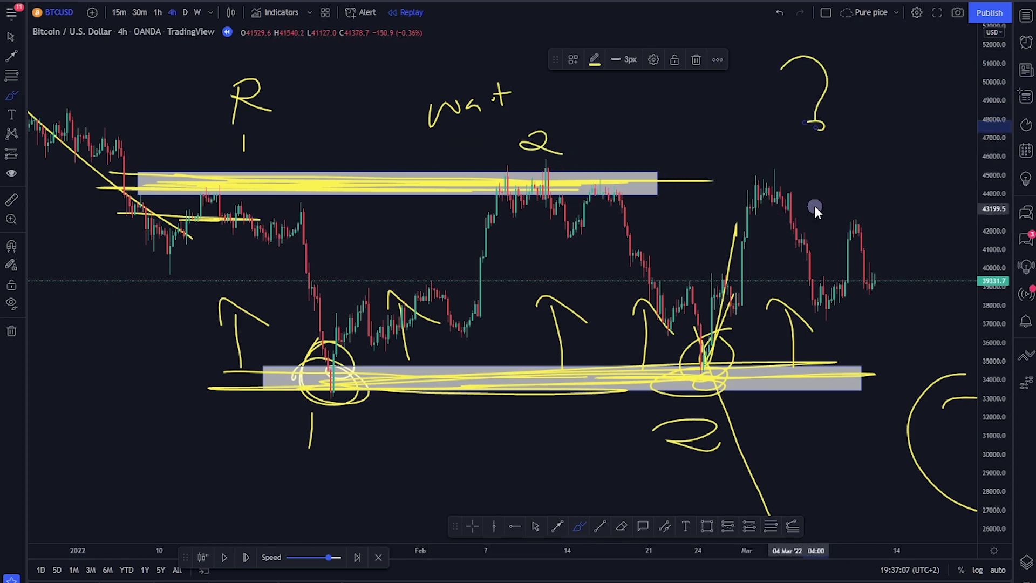
pyautogui.moveTo(654, 180)
pyautogui.mouseDown()
pyautogui.moveTo(788, 173)
pyautogui.moveTo(785, 199)
pyautogui.mouseUp()
pyautogui.moveTo(758, 127); pyautogui.dragTo(773, 153)
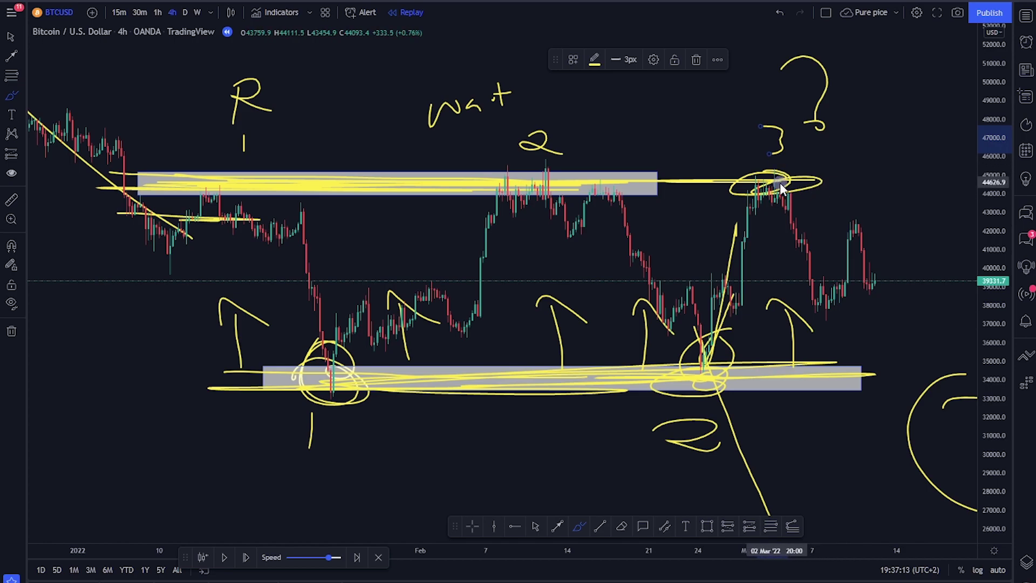
# Remove all drawings from the BTCUSD chart.
pyautogui.scroll(-2, 759, 231)
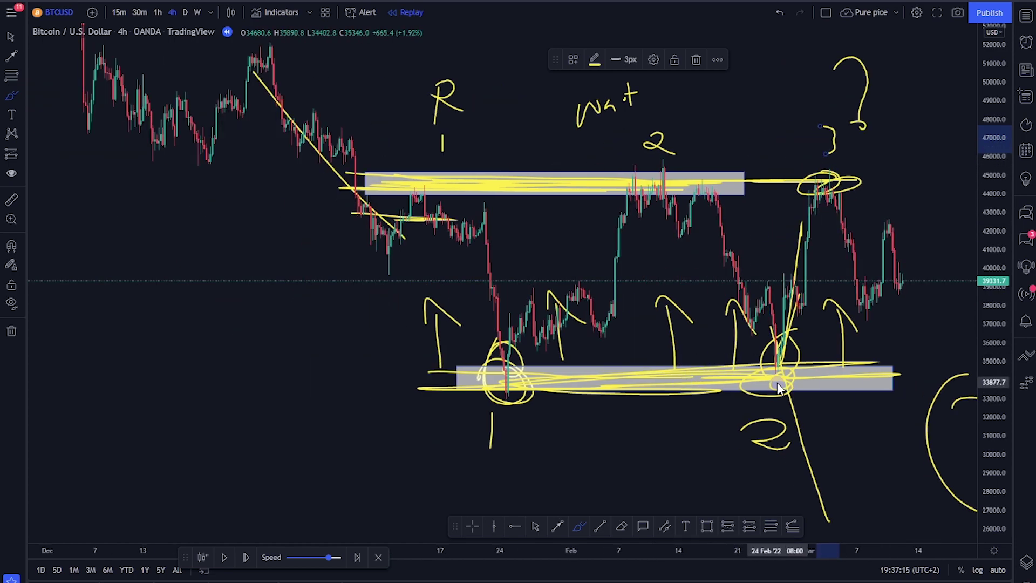
pyautogui.scroll(2, 776, 382)
pyautogui.scroll(-1, 723, 378)
pyautogui.click(11, 36)
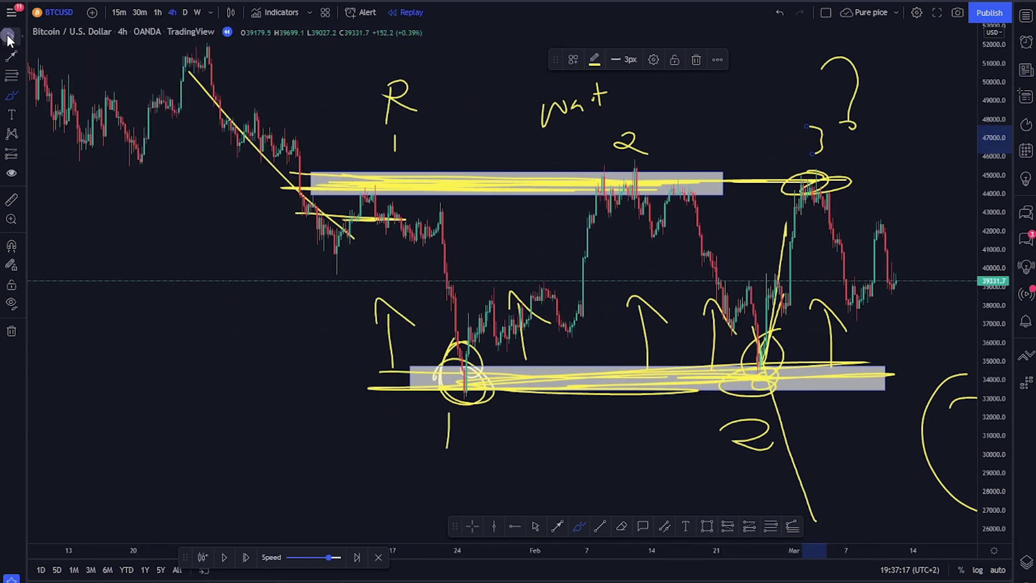
pyautogui.moveTo(671, 307); pyautogui.dragTo(434, 293)
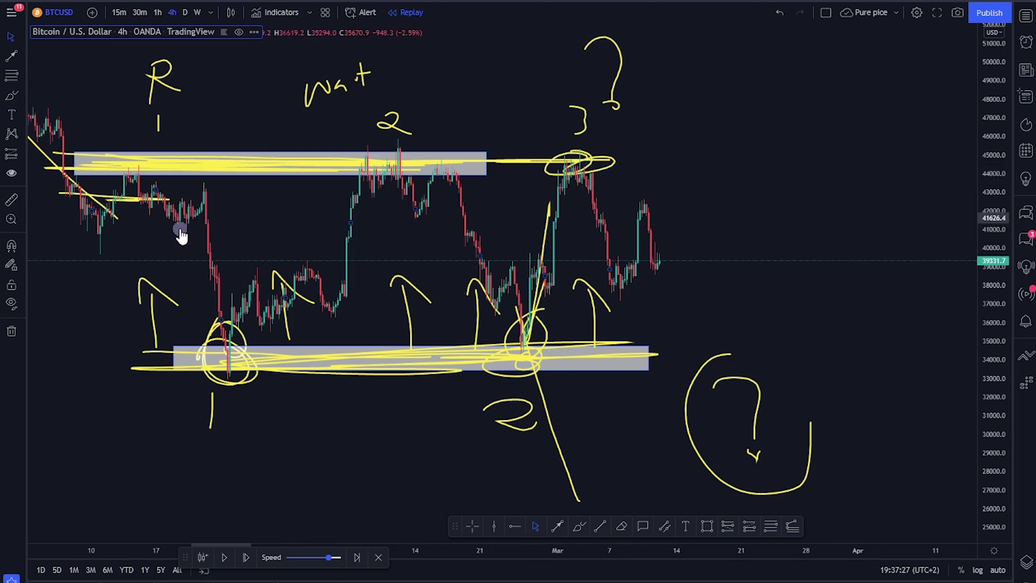
pyautogui.click(13, 331)
# Examine the January to March price swings on the cleared 4-hour BTCUSD chart.
pyautogui.moveTo(184, 258); pyautogui.dragTo(513, 259)
pyautogui.scroll(5, 512, 258)
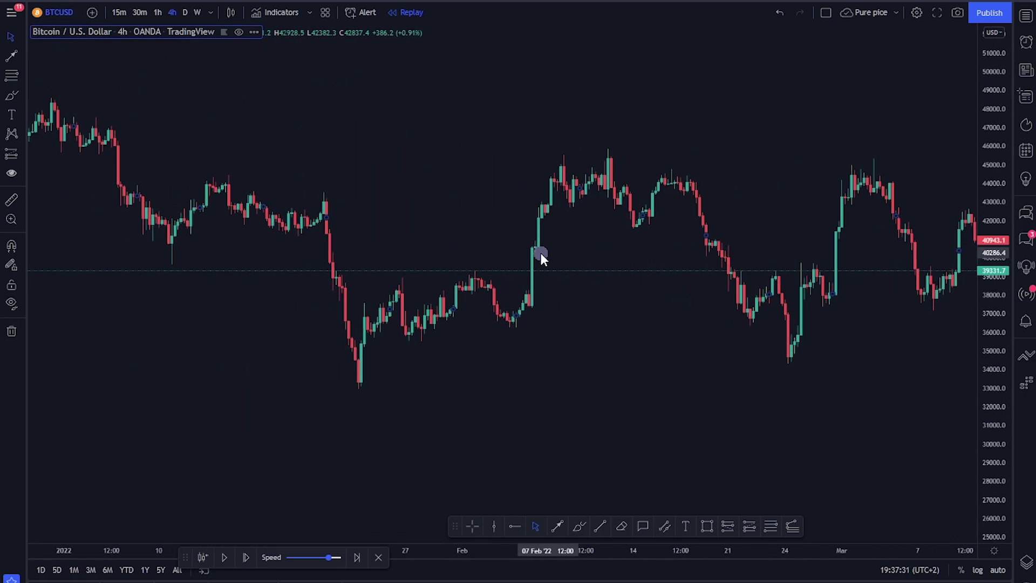
pyautogui.scroll(3, 535, 253)
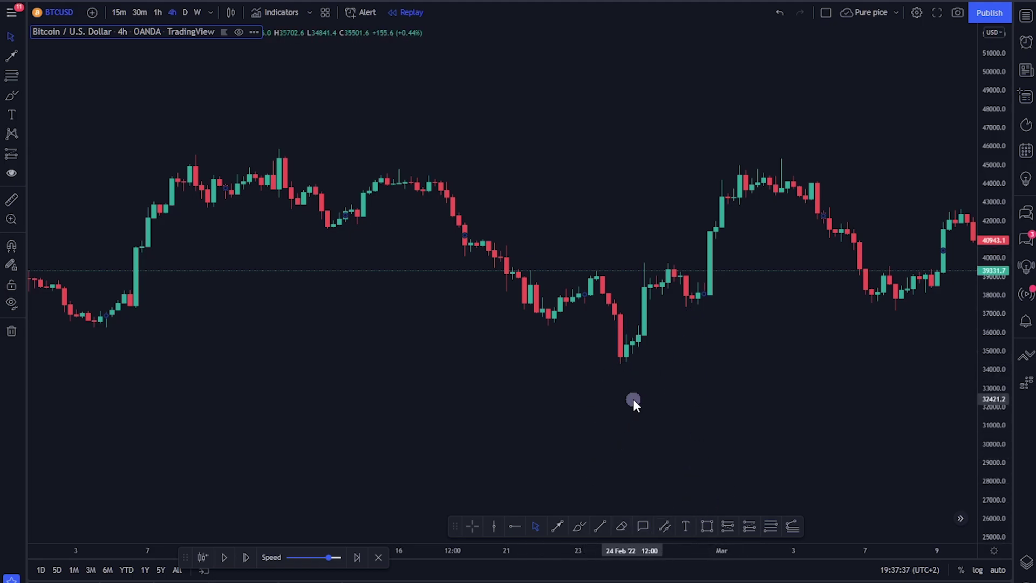
pyautogui.scroll(-2, 627, 406)
pyautogui.scroll(-2, 627, 406)
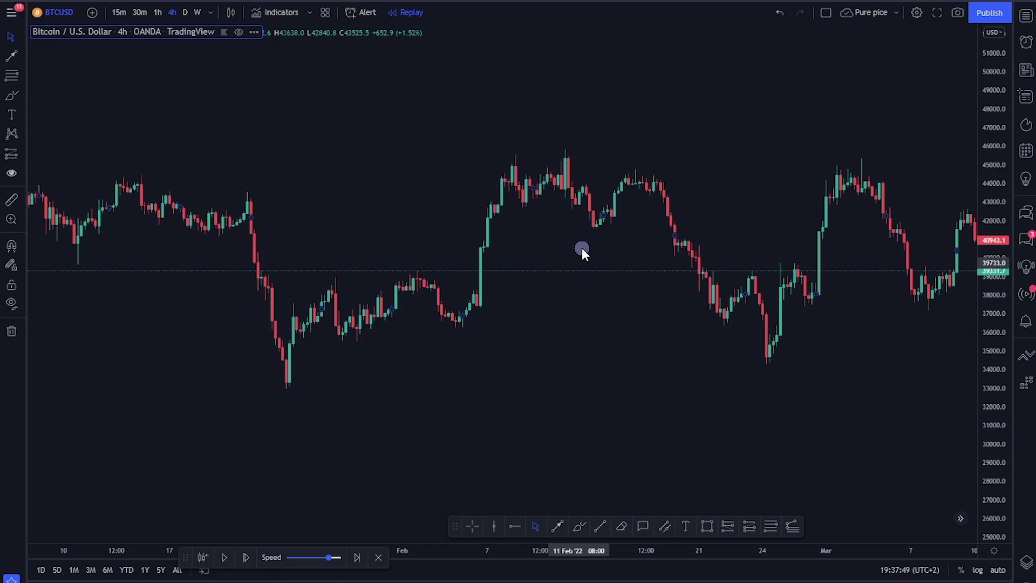
pyautogui.moveTo(574, 214); pyautogui.dragTo(607, 236)
pyautogui.scroll(-2, 701, 233)
pyautogui.moveTo(700, 234); pyautogui.dragTo(530, 217)
pyautogui.scroll(2, 600, 309)
pyautogui.scroll(1, 561, 306)
pyautogui.moveTo(525, 302); pyautogui.dragTo(664, 311)
pyautogui.scroll(2, 612, 340)
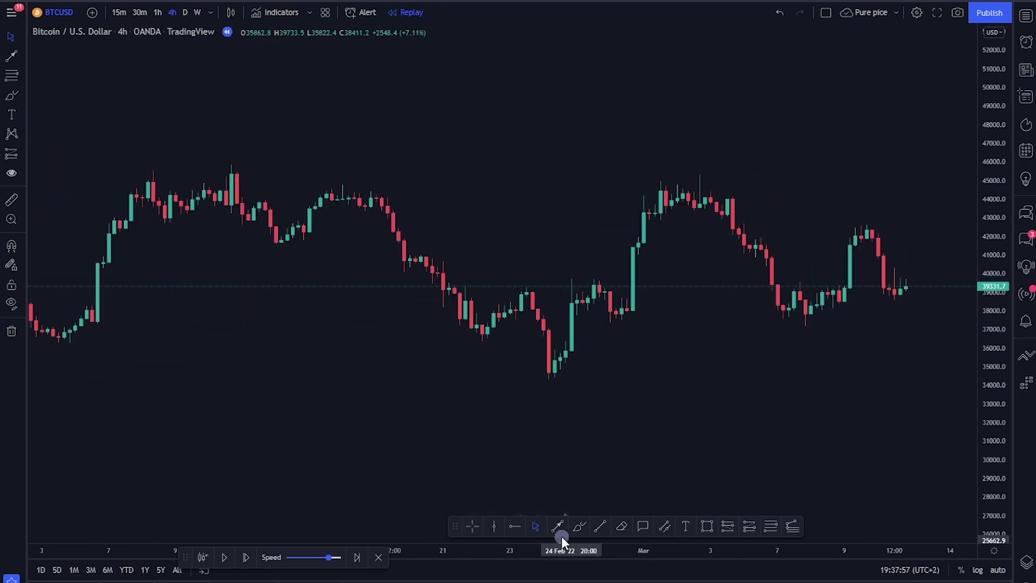
# Draw a downward arrow along the February decline and move it below price, spanning 43986.0 to 32654.2.
pyautogui.click(298, 148)
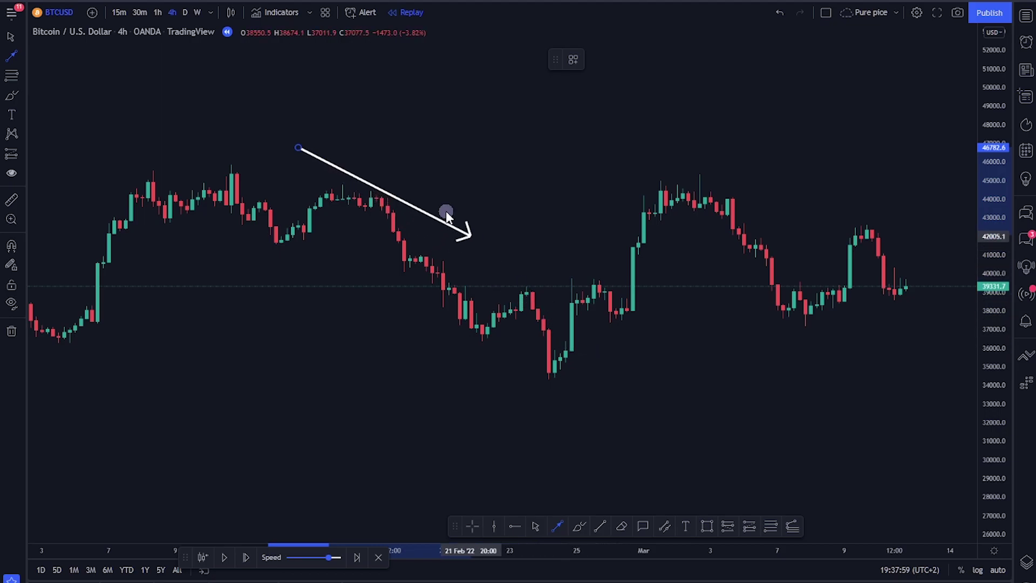
pyautogui.click(620, 357)
pyautogui.moveTo(573, 329)
pyautogui.mouseDown()
pyautogui.moveTo(541, 246)
pyautogui.moveTo(561, 299)
pyautogui.moveTo(490, 342)
pyautogui.moveTo(595, 347)
pyautogui.mouseUp()
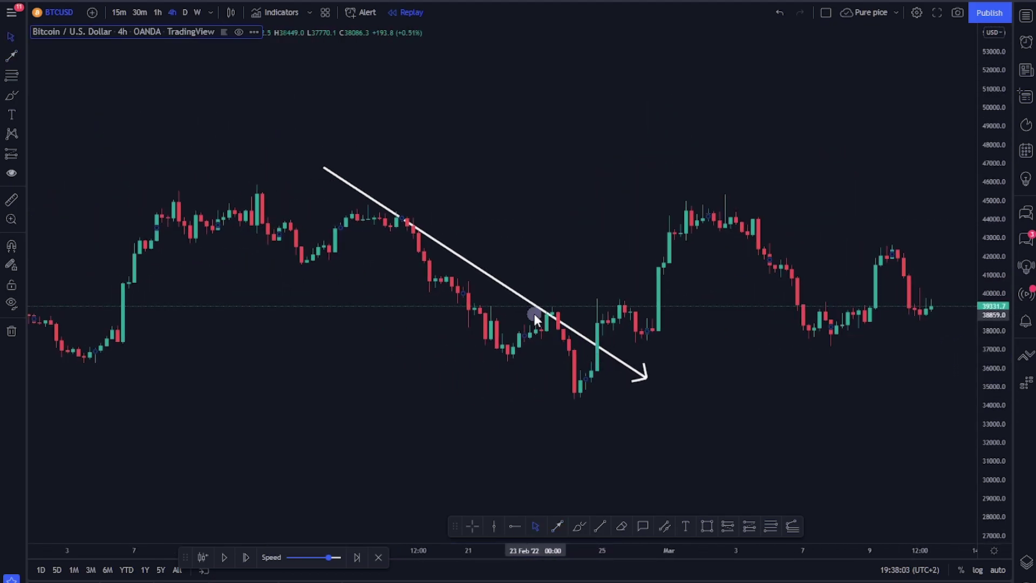
pyautogui.moveTo(520, 300); pyautogui.dragTo(420, 353)
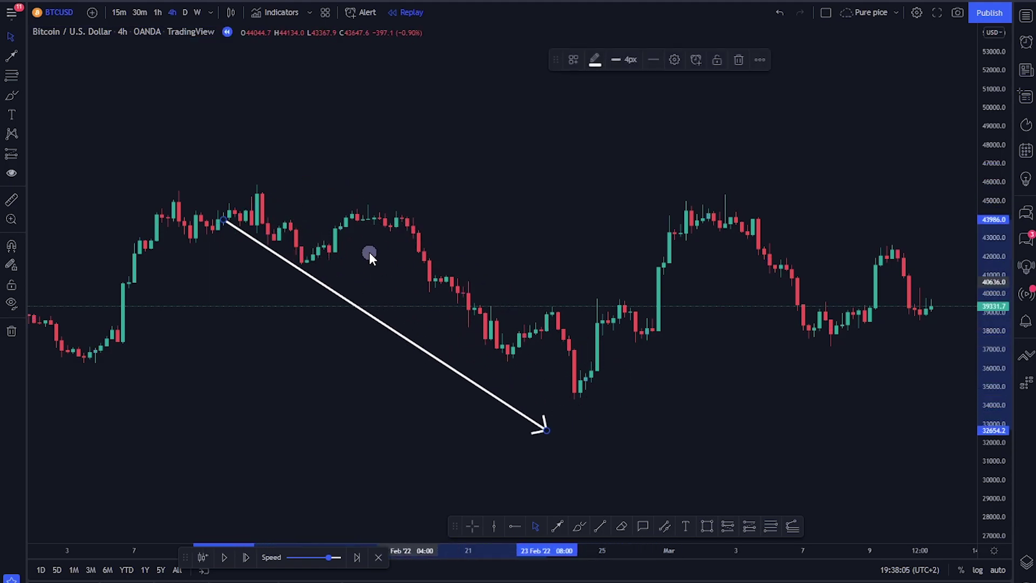
pyautogui.moveTo(515, 344); pyautogui.dragTo(513, 337)
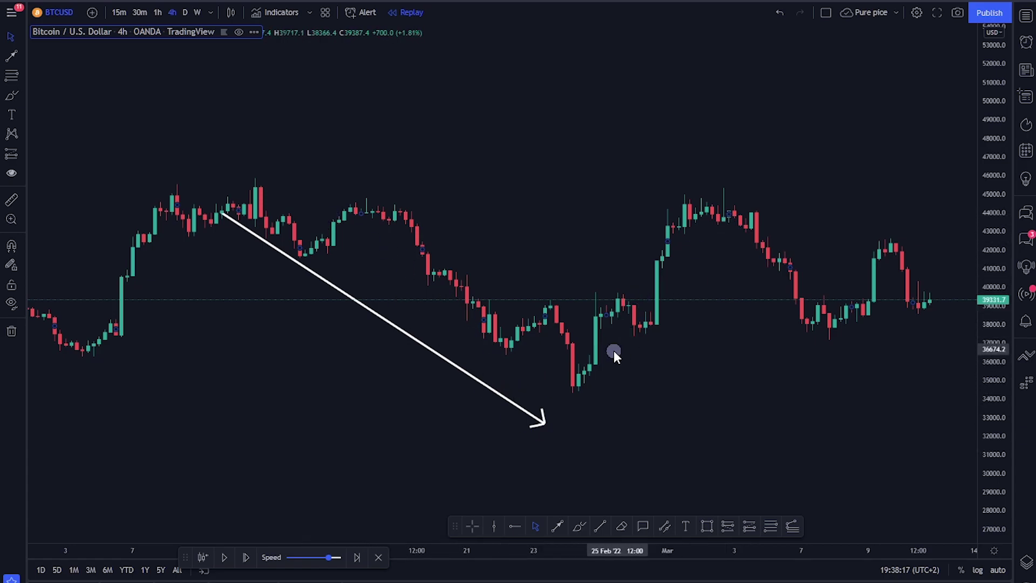
# Circle the swing highs and lows of the February decline with the brush, down to the 24 February low.
pyautogui.click(579, 526)
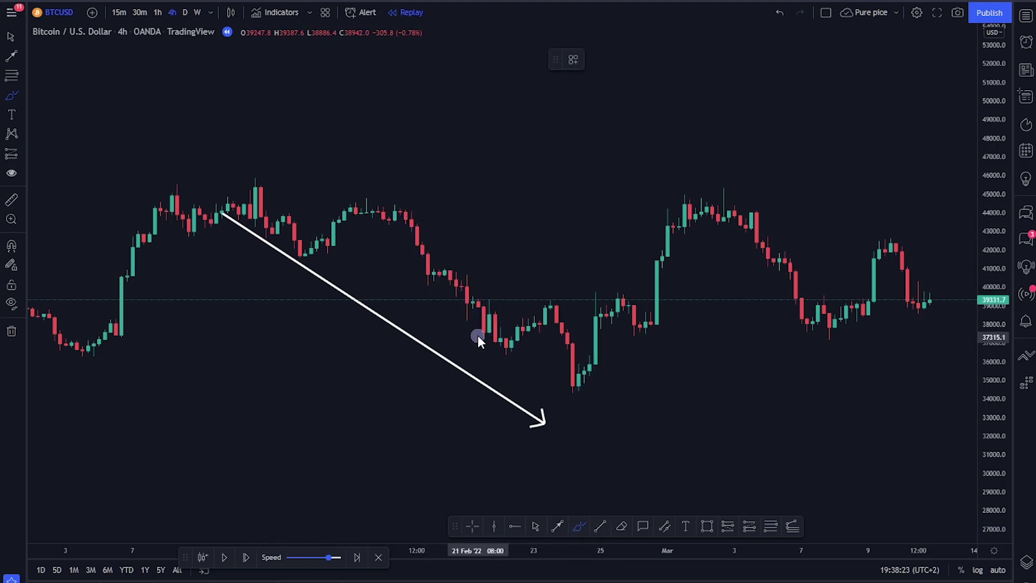
pyautogui.moveTo(372, 185); pyautogui.dragTo(344, 204)
pyautogui.moveTo(315, 245); pyautogui.dragTo(310, 248)
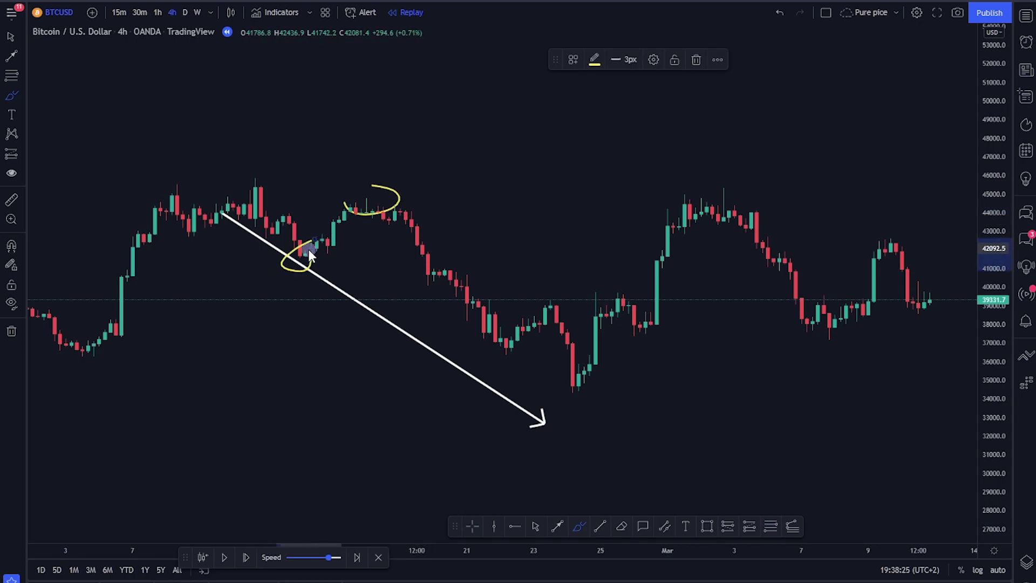
pyautogui.moveTo(516, 360); pyautogui.dragTo(510, 343)
pyautogui.moveTo(551, 296); pyautogui.dragTo(547, 297)
pyautogui.moveTo(581, 375); pyautogui.dragTo(564, 374)
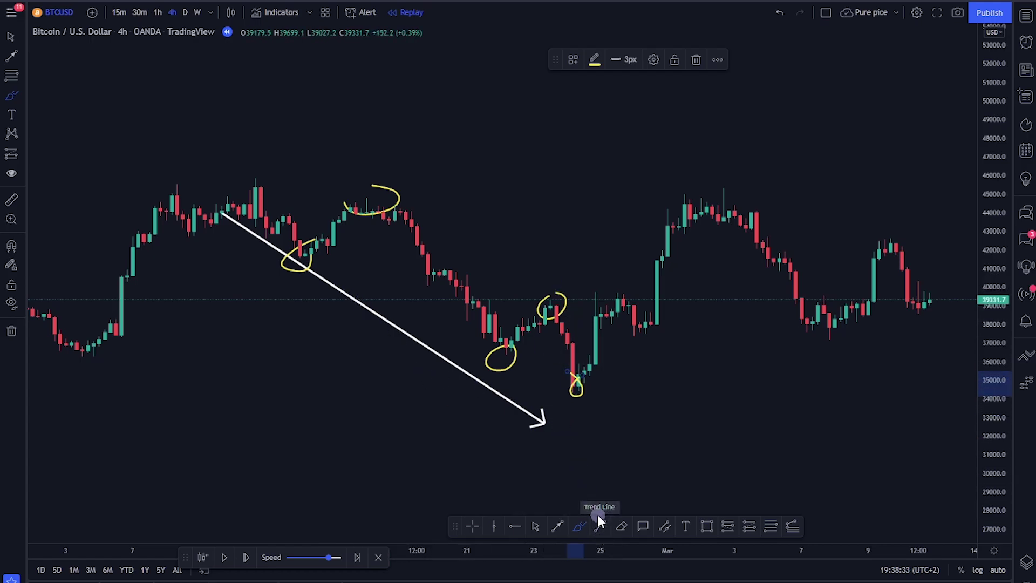
# Draw trend lines for the February down leg from 44248.2 to 37344.2 and its pullback from 37198.6 to 39441.7.
pyautogui.click(601, 529)
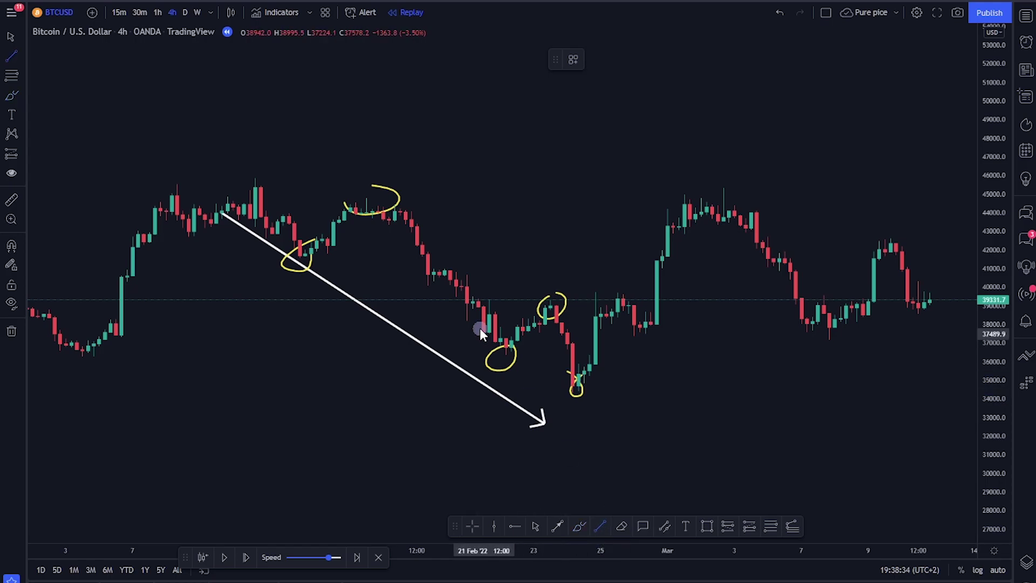
pyautogui.click(399, 209)
pyautogui.click(506, 337)
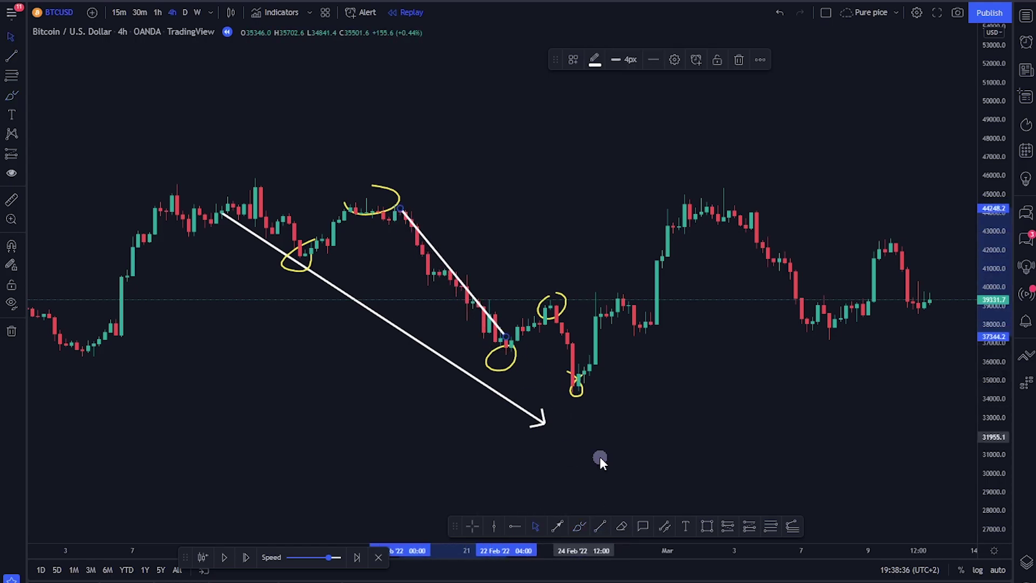
pyautogui.click(600, 526)
pyautogui.click(510, 339)
pyautogui.click(545, 298)
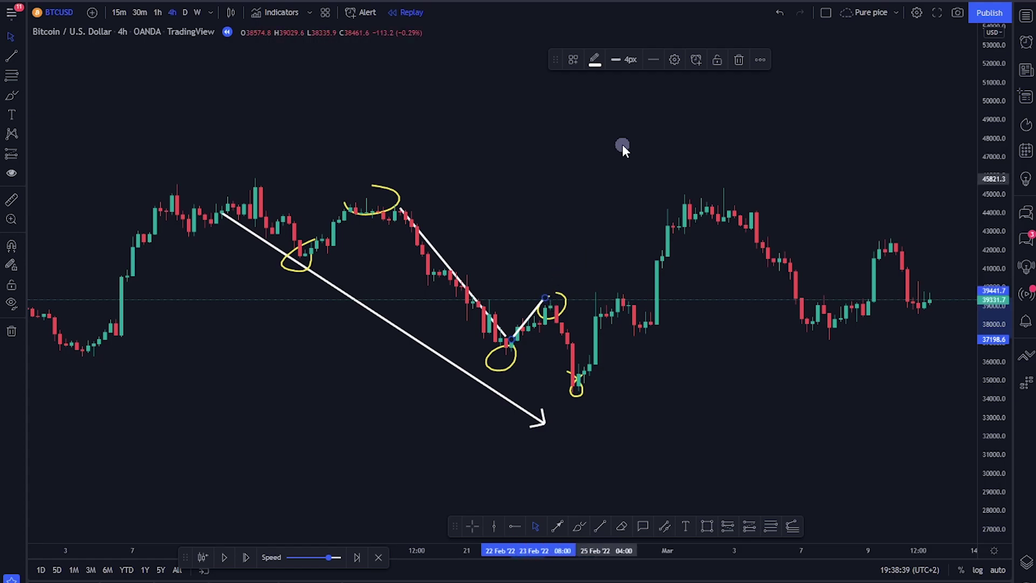
# Recolour the February pullback line red and draw a white trend line for the final down leg from 38917.3 to 34372.9.
pyautogui.click(594, 60)
pyautogui.click(608, 96)
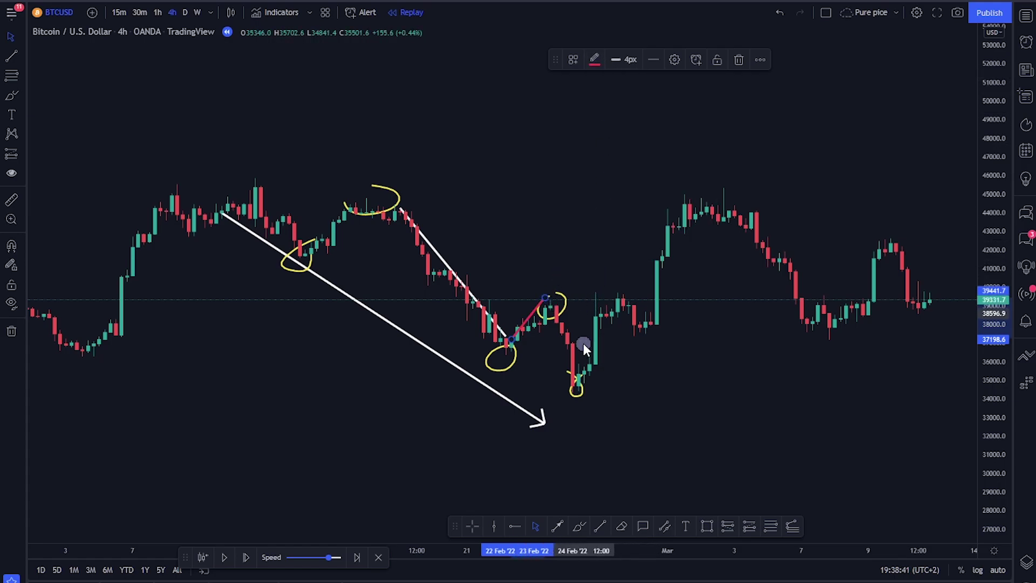
pyautogui.click(593, 524)
pyautogui.click(556, 287)
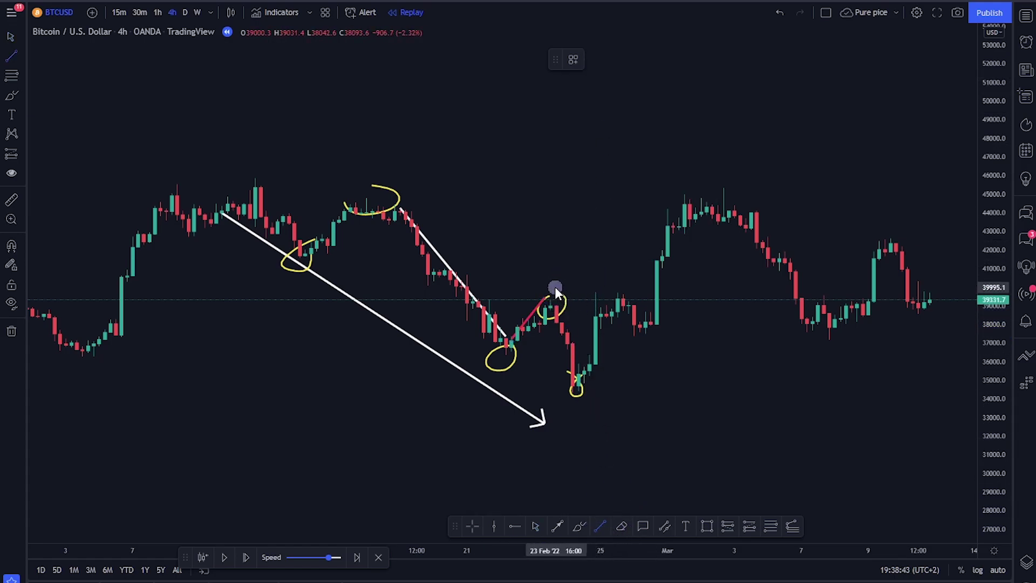
pyautogui.click(593, 371)
pyautogui.click(597, 58)
pyautogui.click(595, 83)
pyautogui.moveTo(584, 351)
pyautogui.mouseDown()
pyautogui.moveTo(482, 308)
pyautogui.moveTo(571, 364)
pyautogui.moveTo(472, 306)
pyautogui.moveTo(571, 355)
pyautogui.mouseUp()
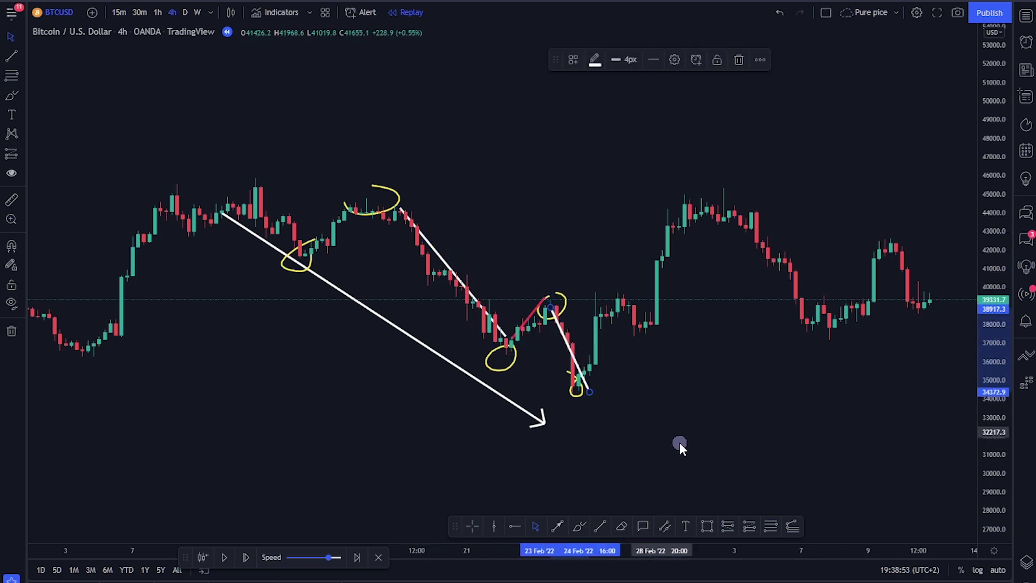
# Handwrite "S" and "weak" above the February price action with the brush.
pyautogui.click(579, 527)
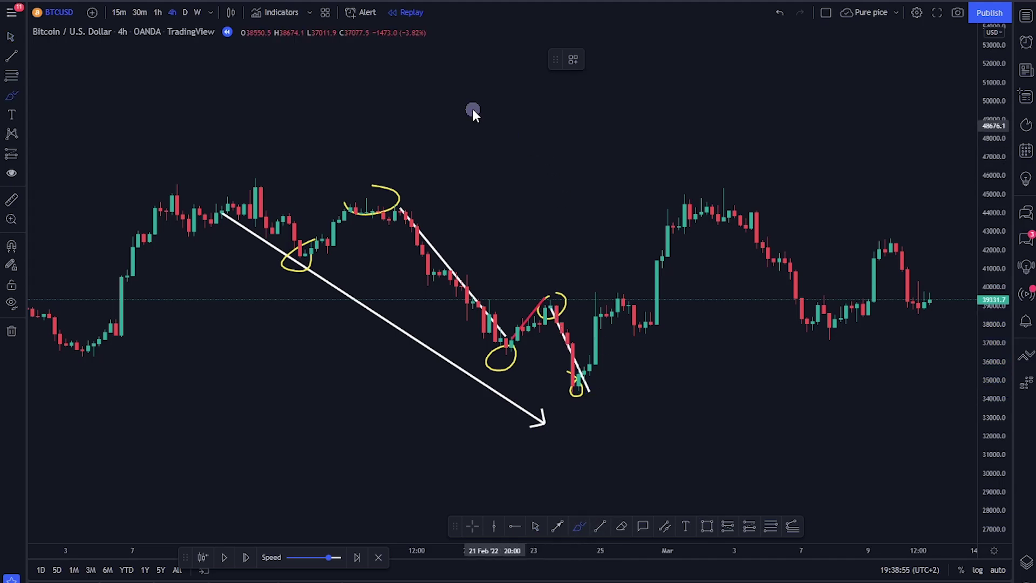
pyautogui.moveTo(470, 77); pyautogui.dragTo(434, 113)
pyautogui.moveTo(534, 100)
pyautogui.mouseDown()
pyautogui.moveTo(536, 124)
pyautogui.moveTo(581, 101)
pyautogui.moveTo(646, 99)
pyautogui.moveTo(668, 132)
pyautogui.mouseUp()
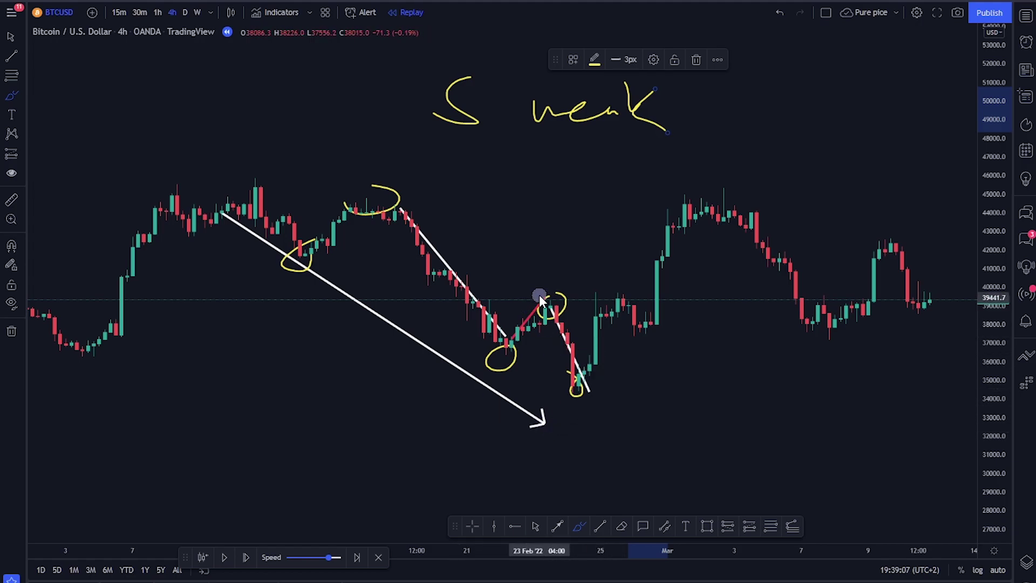
# Brush a curve around the 24 February low and rebound, plus a curved arrow pointing back to the 23 February swing high.
pyautogui.scroll(1, 567, 424)
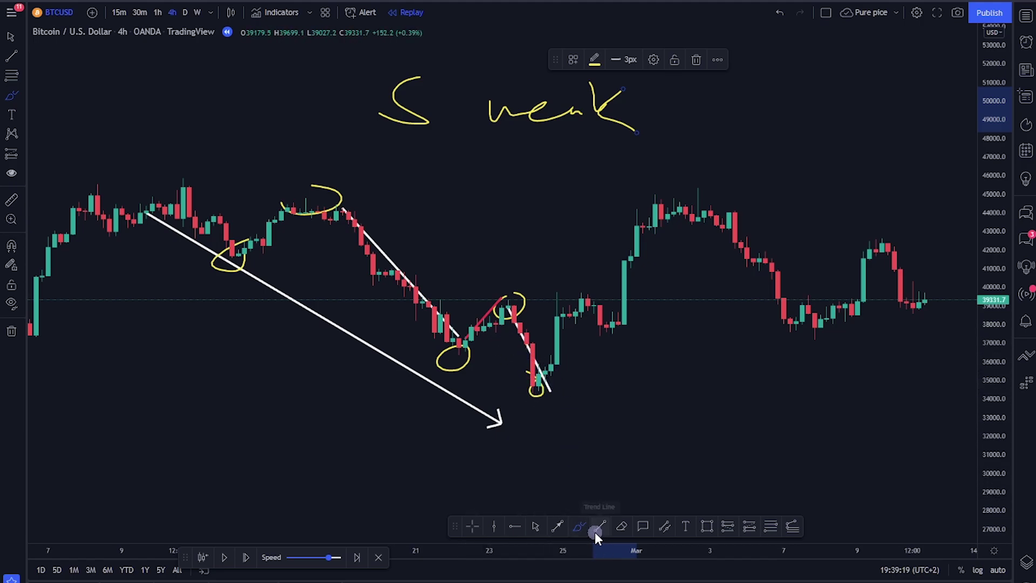
pyautogui.scroll(2, 54, 83)
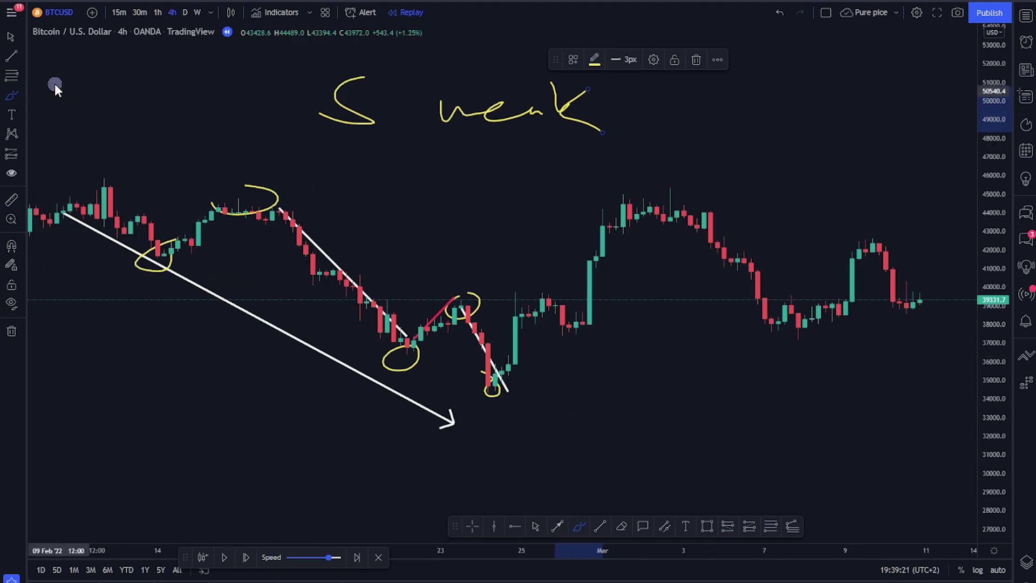
pyautogui.click(11, 36)
pyautogui.scroll(3, 488, 374)
pyautogui.moveTo(488, 373); pyautogui.dragTo(368, 335)
pyautogui.moveTo(976, 411); pyautogui.dragTo(556, 475)
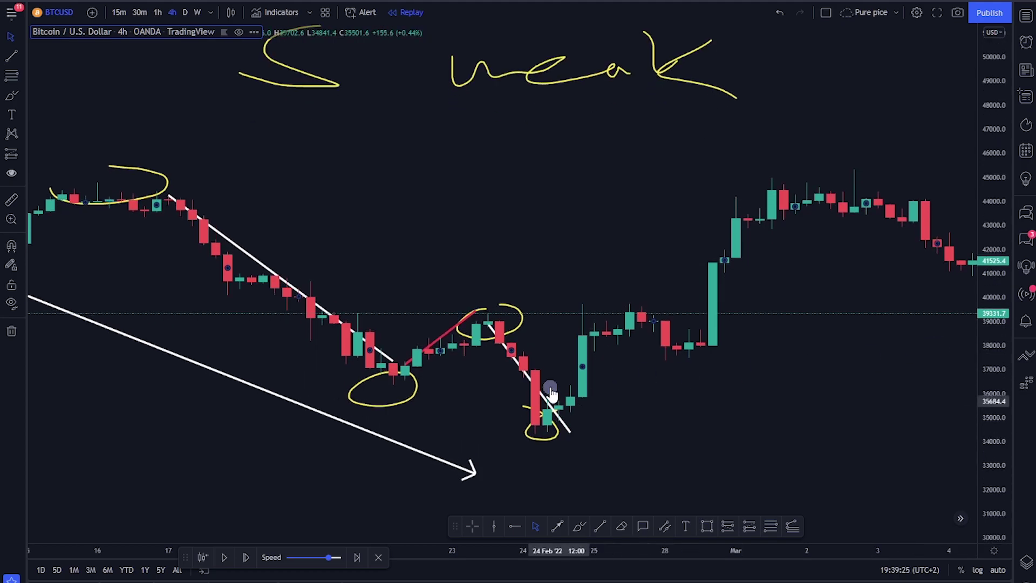
pyautogui.moveTo(604, 348)
pyautogui.mouseDown()
pyautogui.moveTo(562, 326)
pyautogui.moveTo(624, 220)
pyautogui.moveTo(509, 313)
pyautogui.moveTo(614, 294)
pyautogui.moveTo(634, 240)
pyautogui.mouseUp()
pyautogui.click(579, 526)
pyautogui.moveTo(575, 285)
pyautogui.mouseDown()
pyautogui.moveTo(509, 179)
pyautogui.moveTo(425, 239)
pyautogui.moveTo(456, 229)
pyautogui.mouseUp()
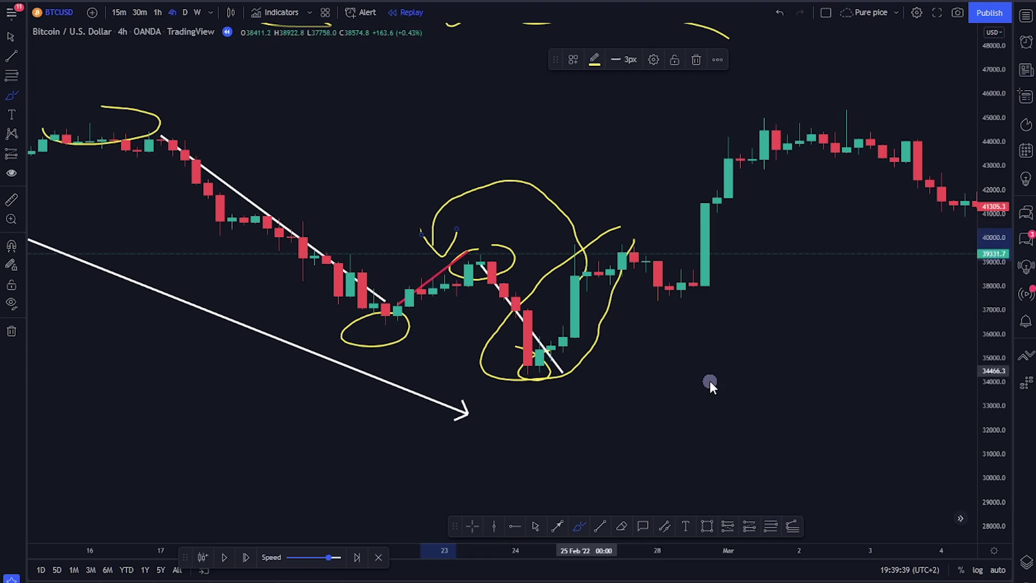
# Brush an S with a downward arrow to W below price, and mark the first and last down legs of the February decline.
pyautogui.moveTo(1001, 253); pyautogui.dragTo(1001, 268)
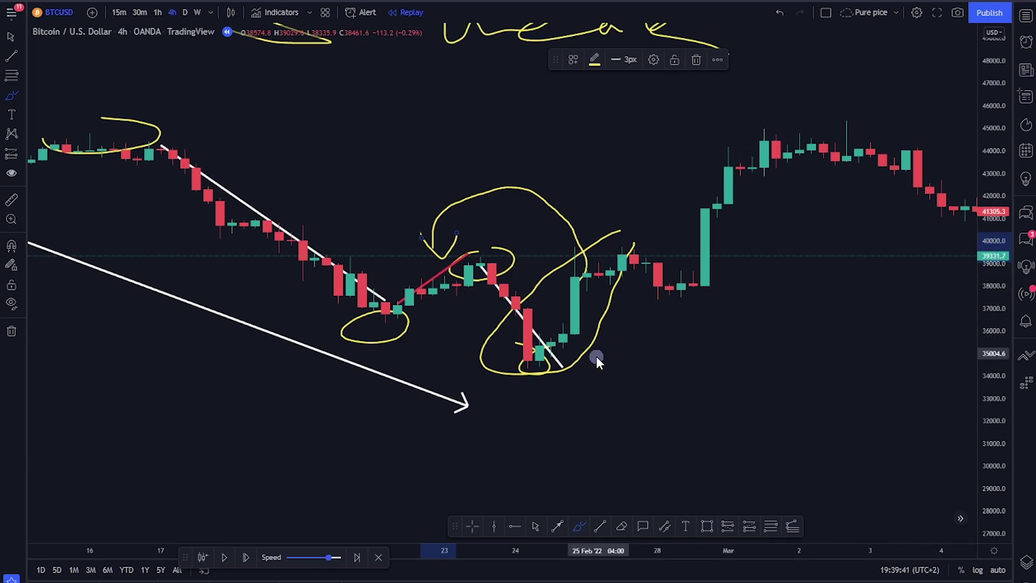
pyautogui.scroll(-2, 659, 370)
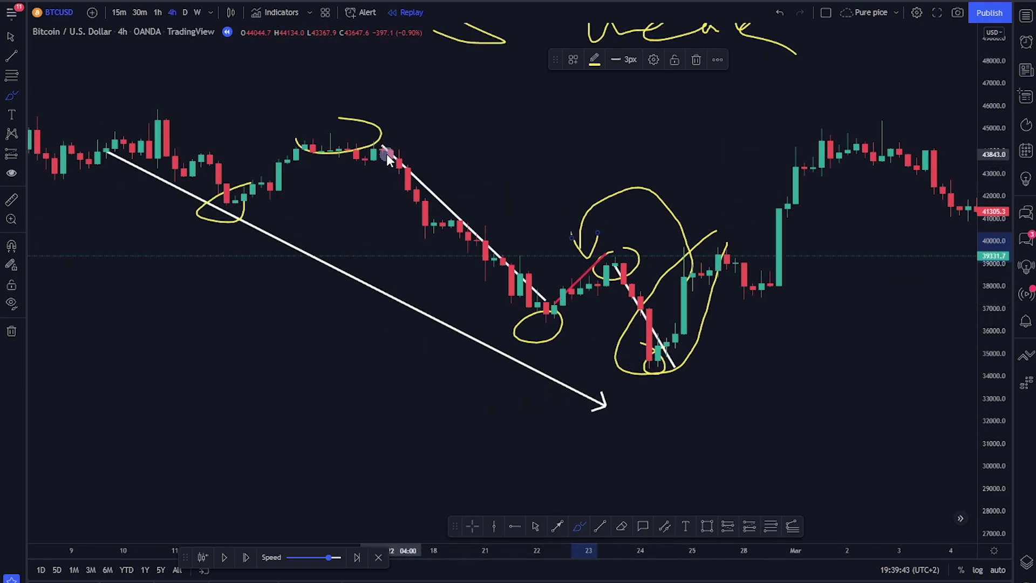
pyautogui.moveTo(242, 362); pyautogui.dragTo(183, 404)
pyautogui.moveTo(322, 429)
pyautogui.mouseDown()
pyautogui.moveTo(312, 458)
pyautogui.moveTo(323, 423)
pyautogui.mouseUp()
pyautogui.moveTo(390, 444); pyautogui.dragTo(434, 447)
pyautogui.moveTo(501, 163)
pyautogui.mouseDown()
pyautogui.moveTo(465, 184)
pyautogui.moveTo(460, 203)
pyautogui.mouseUp()
pyautogui.moveTo(642, 305)
pyautogui.mouseDown()
pyautogui.moveTo(620, 270)
pyautogui.moveTo(641, 322)
pyautogui.mouseUp()
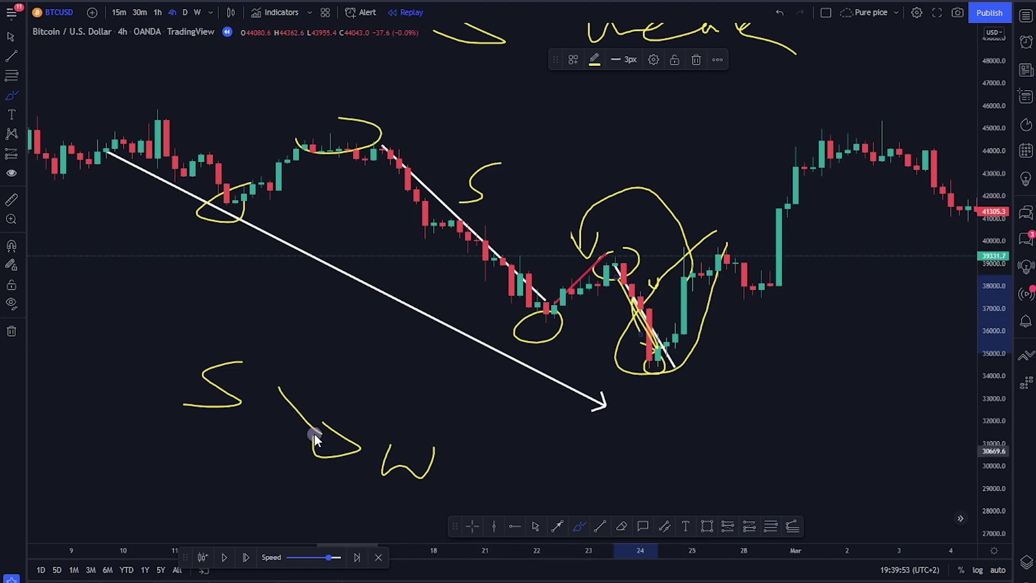
# Brush over the 22 to 23 February pullback and add a W with a rising arrow to S below price.
pyautogui.moveTo(569, 295); pyautogui.dragTo(565, 289)
pyautogui.moveTo(185, 439)
pyautogui.mouseDown()
pyautogui.moveTo(206, 468)
pyautogui.moveTo(373, 390)
pyautogui.mouseUp()
pyautogui.moveTo(432, 357); pyautogui.dragTo(391, 398)
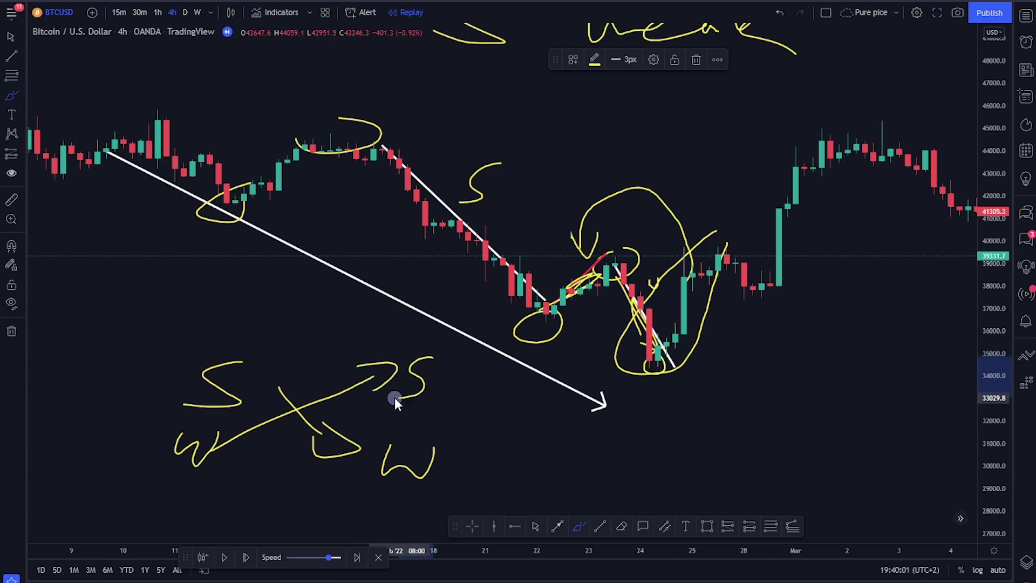
# Brush large circles around the February pullback, final drop and rebound, and mark the highs after the rebound.
pyautogui.moveTo(656, 352)
pyautogui.mouseDown()
pyautogui.moveTo(707, 255)
pyautogui.moveTo(704, 304)
pyautogui.moveTo(594, 232)
pyautogui.moveTo(699, 352)
pyautogui.moveTo(557, 282)
pyautogui.moveTo(711, 260)
pyautogui.moveTo(696, 366)
pyautogui.mouseUp()
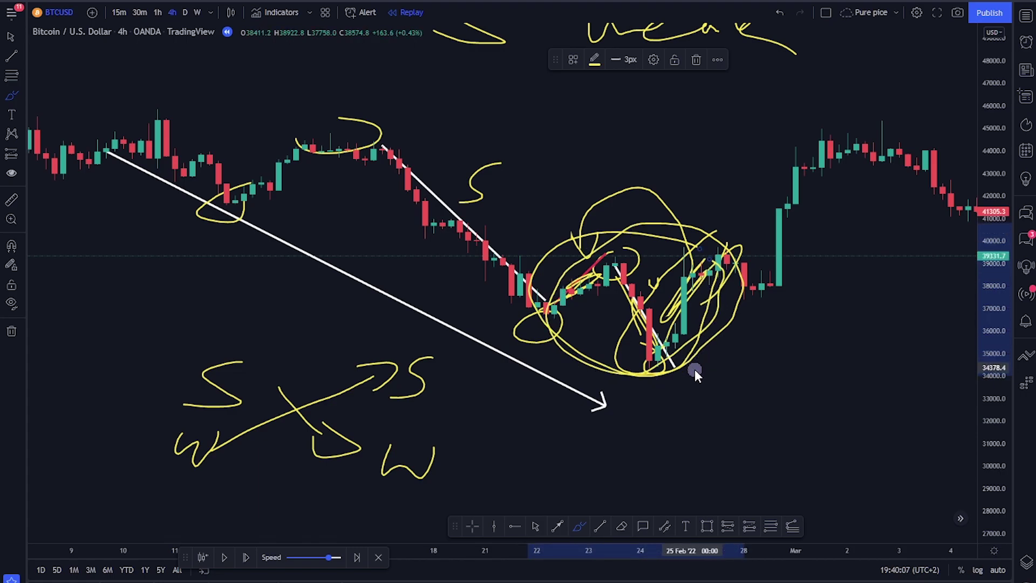
pyautogui.moveTo(702, 276)
pyautogui.mouseDown()
pyautogui.moveTo(718, 252)
pyautogui.moveTo(772, 286)
pyautogui.moveTo(708, 256)
pyautogui.moveTo(721, 270)
pyautogui.moveTo(696, 338)
pyautogui.mouseUp()
pyautogui.scroll(-3, 696, 337)
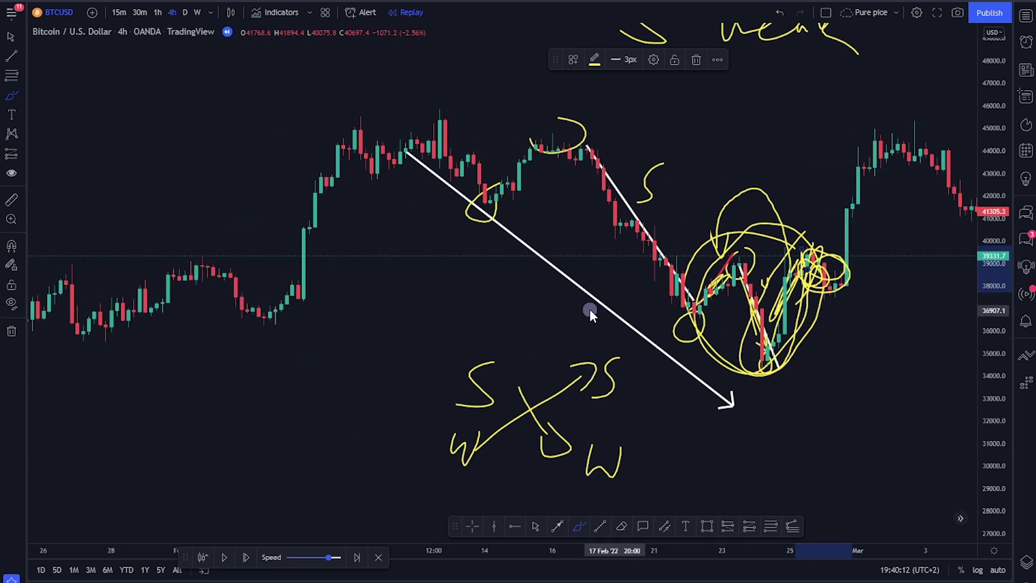
# Clear all drawings, brush a line across the late-February highs near 39000, and circle the 24 February low.
pyautogui.click(11, 330)
pyautogui.moveTo(779, 261); pyautogui.dragTo(863, 254)
pyautogui.moveTo(780, 348)
pyautogui.mouseDown()
pyautogui.moveTo(788, 355)
pyautogui.moveTo(754, 354)
pyautogui.mouseUp()
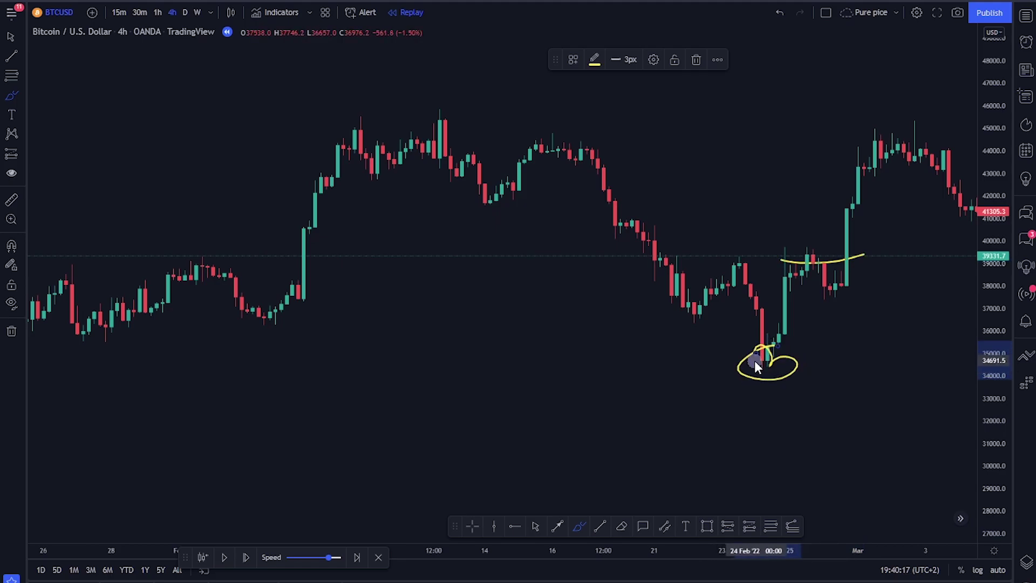
# Brush circles on the late-February highs and the 24 February low, and mark the preceding 22 and 23 February swing points.
pyautogui.scroll(3, 754, 362)
pyautogui.moveTo(649, 349); pyautogui.dragTo(633, 349)
pyautogui.moveTo(716, 265)
pyautogui.mouseDown()
pyautogui.moveTo(765, 278)
pyautogui.moveTo(744, 253)
pyautogui.moveTo(707, 244)
pyautogui.mouseUp()
pyautogui.moveTo(602, 240); pyautogui.dragTo(579, 274)
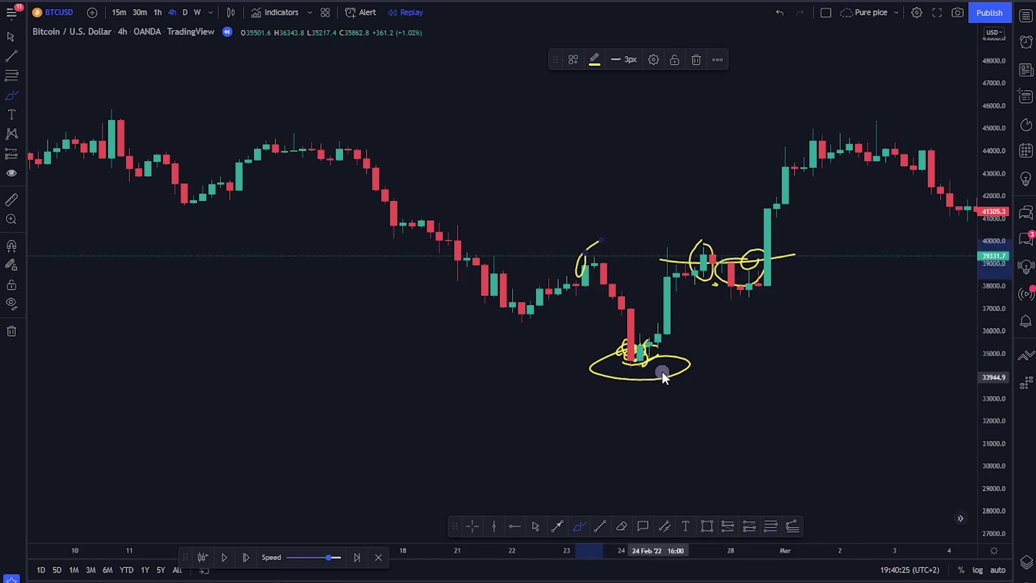
pyautogui.moveTo(662, 371); pyautogui.dragTo(654, 347)
pyautogui.moveTo(521, 301); pyautogui.dragTo(522, 278)
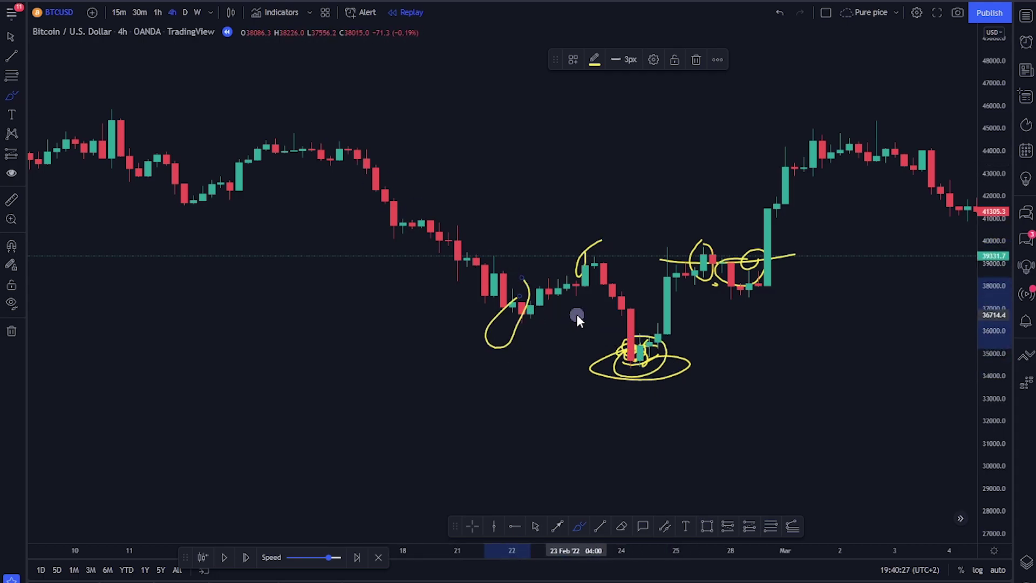
pyautogui.click(11, 37)
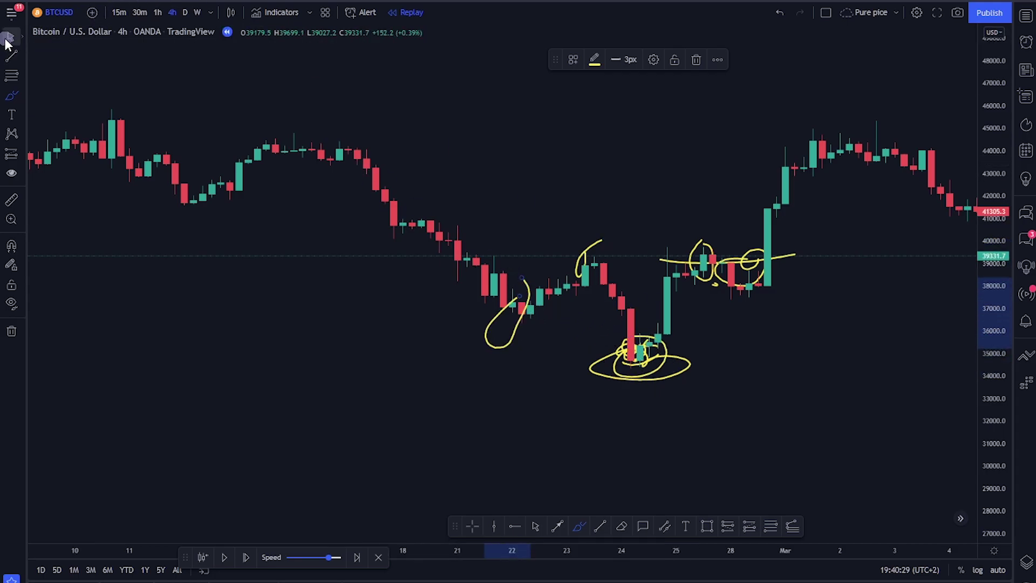
pyautogui.scroll(-2, 678, 297)
pyautogui.moveTo(678, 296); pyautogui.dragTo(405, 266)
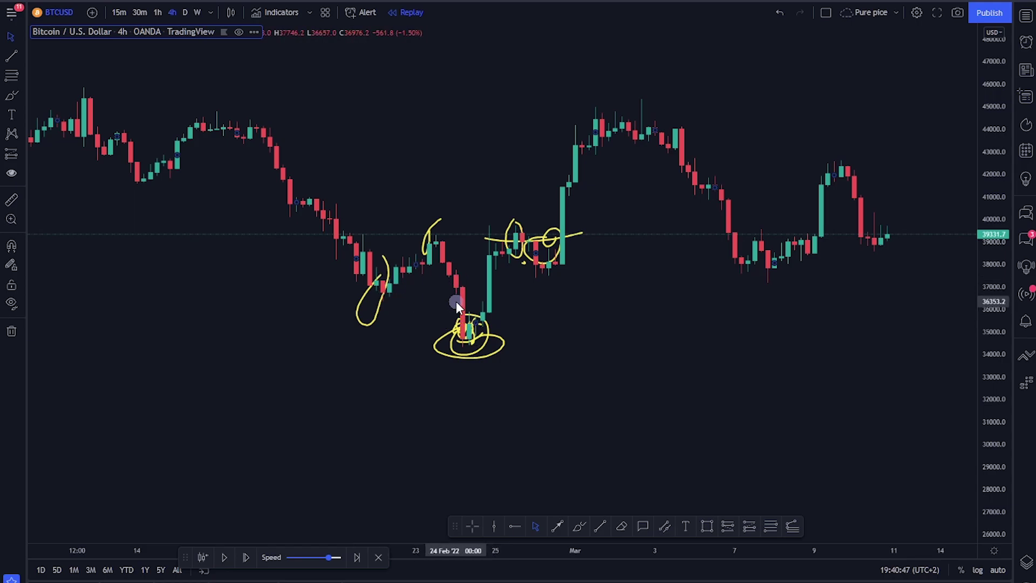
pyautogui.scroll(-1, 456, 303)
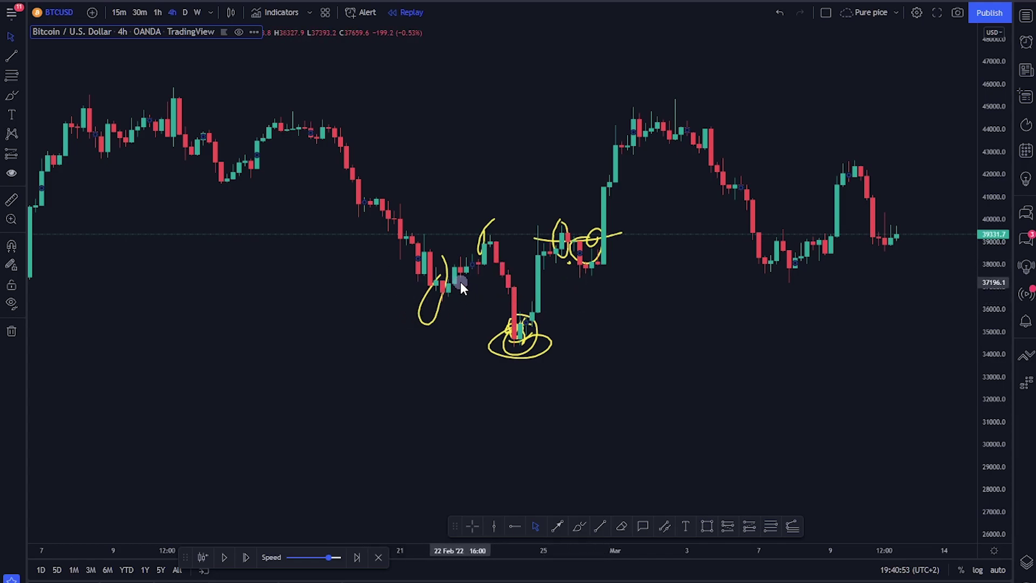
# Switch to the 1-hour XAUUSD chart and clear all of its drawings.
pyautogui.hotkey('alt', 'Tab')
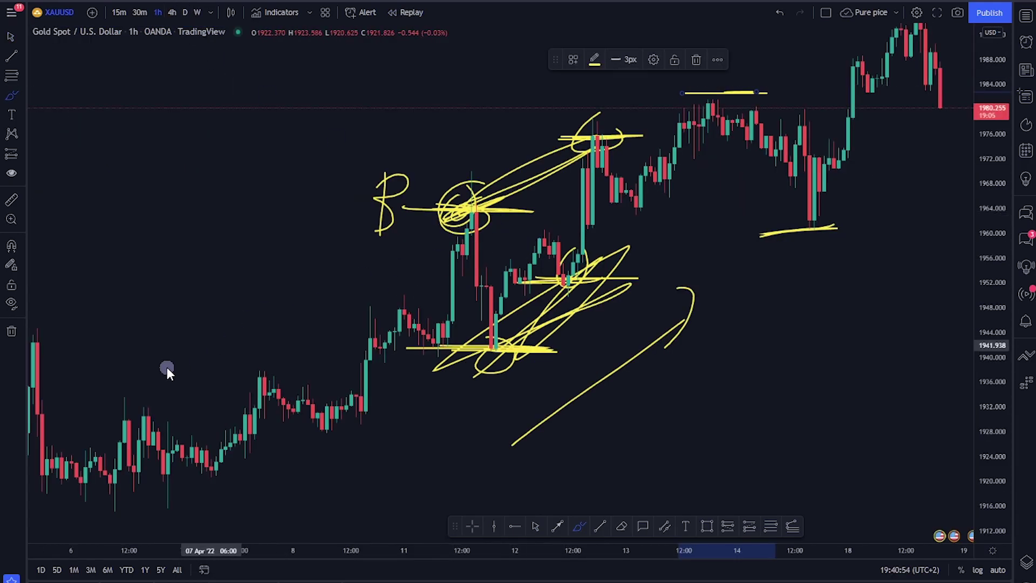
pyautogui.click(11, 331)
pyautogui.scroll(3, 481, 300)
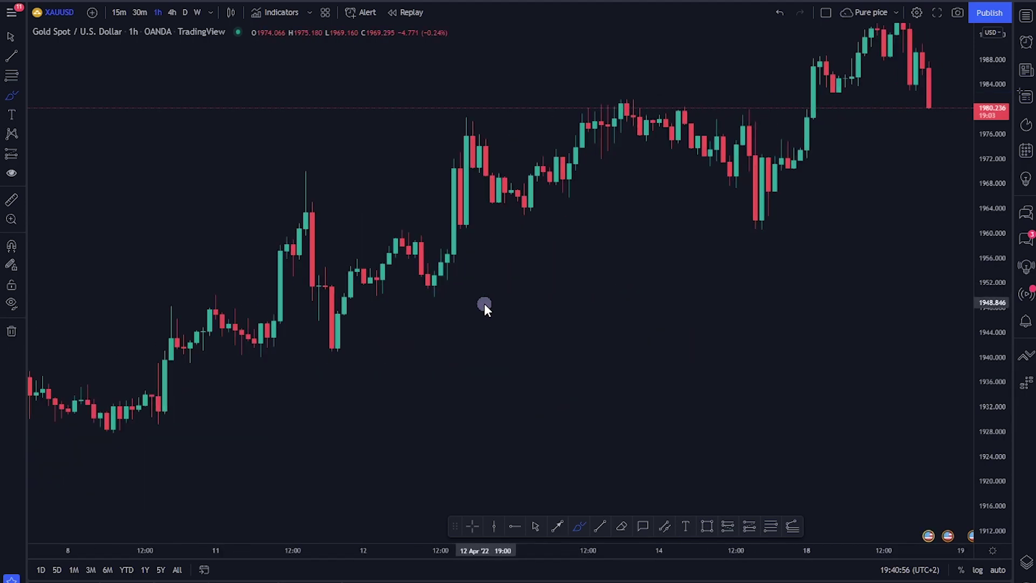
pyautogui.click(426, 275)
pyautogui.click(549, 302)
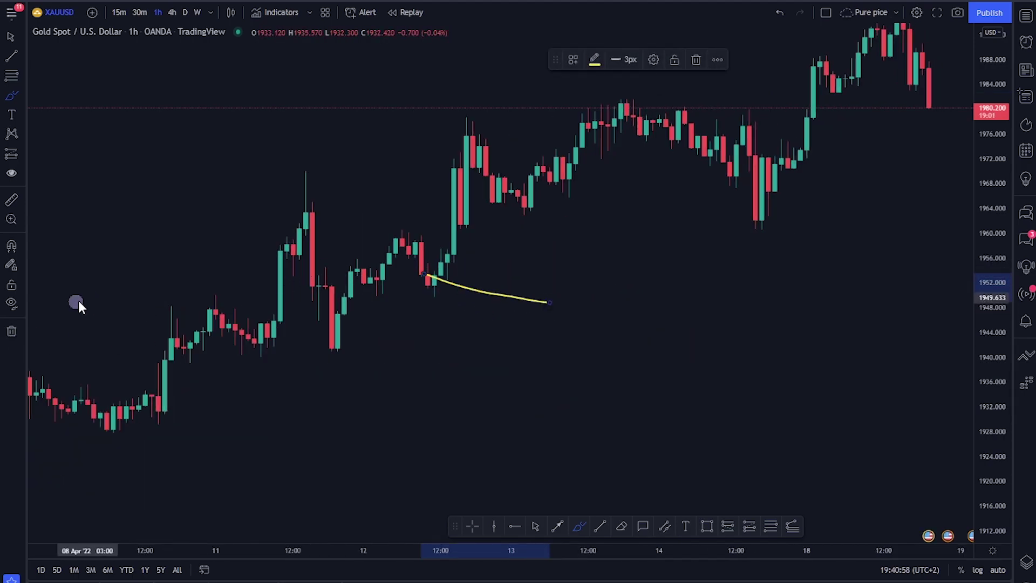
pyautogui.click(12, 331)
# Draw a rectangle zone over the 11 April swing high, spanning 1966.597 to 1962.050.
pyautogui.click(537, 527)
pyautogui.moveTo(430, 279); pyautogui.dragTo(517, 312)
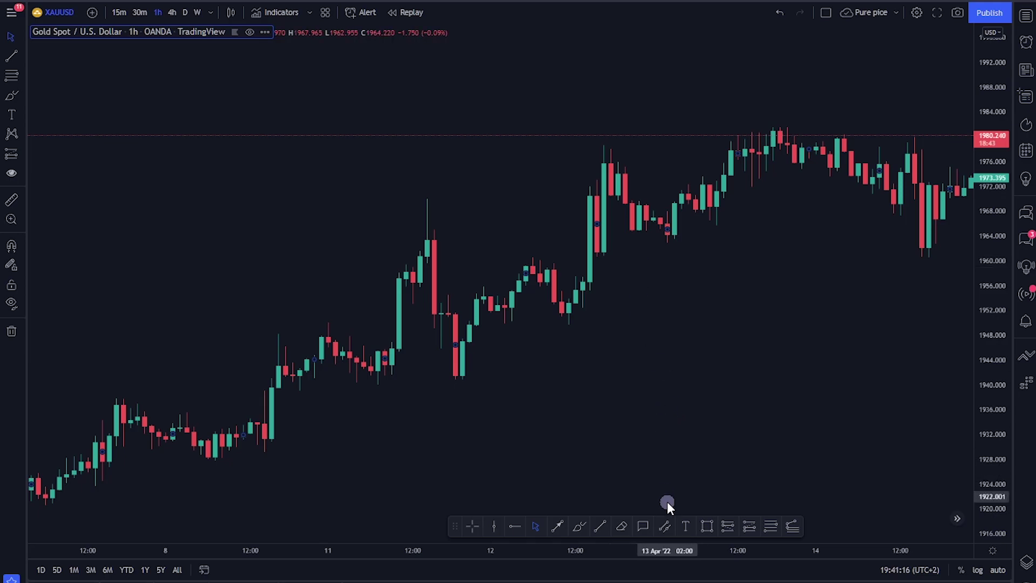
pyautogui.click(707, 526)
pyautogui.click(399, 221)
pyautogui.click(442, 238)
pyautogui.moveTo(443, 238); pyautogui.dragTo(456, 248)
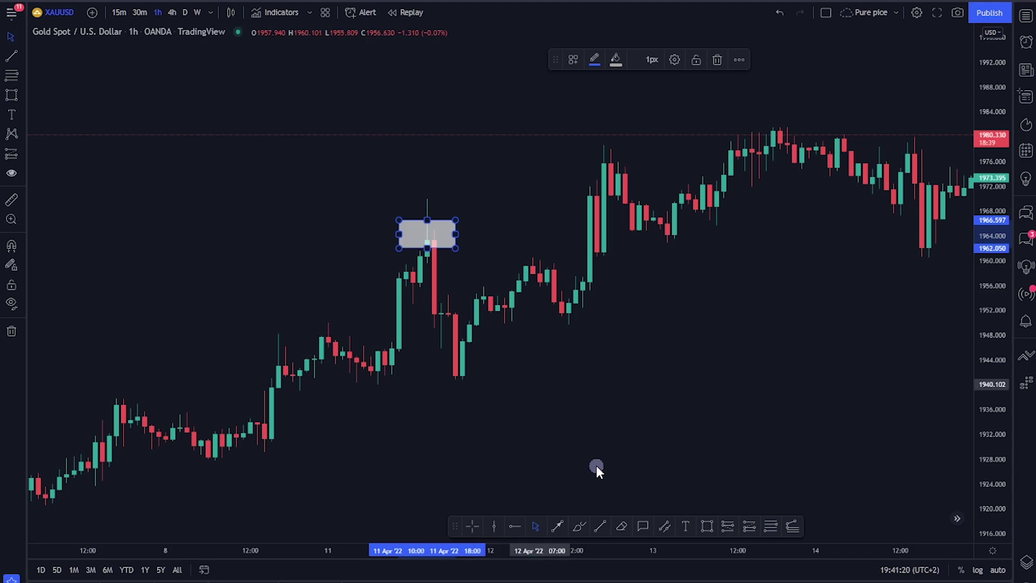
pyautogui.click(593, 155)
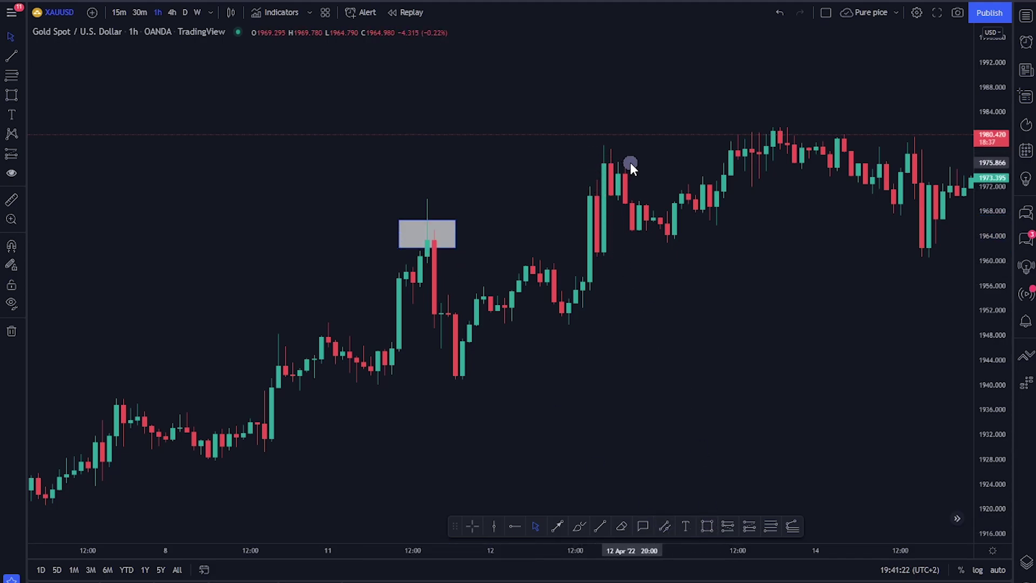
# Draw rectangle zones over the 12 April swing high, starting at 1977.790, and over the 11 April swing low.
pyautogui.click(708, 526)
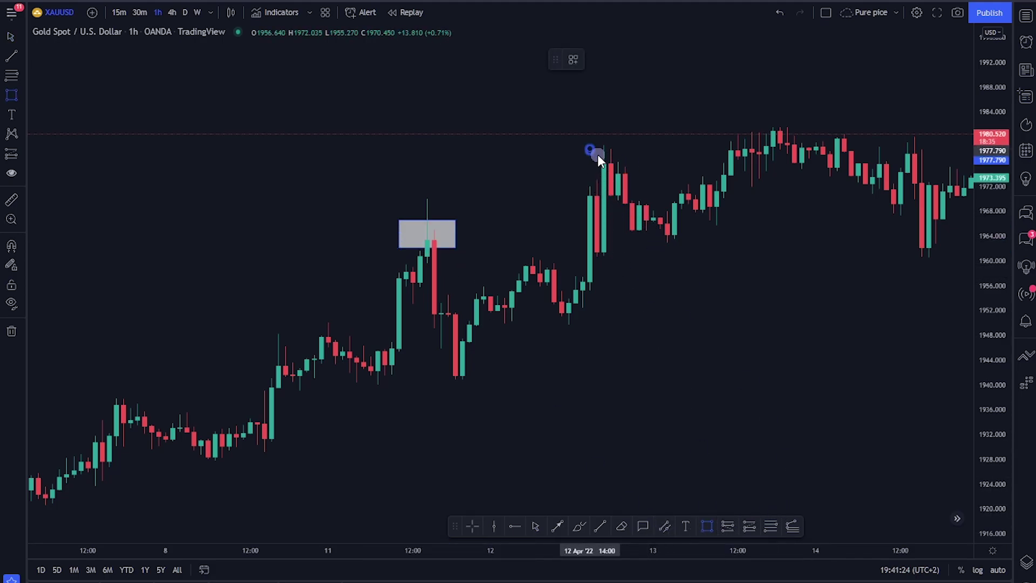
pyautogui.moveTo(590, 149); pyautogui.dragTo(633, 167)
pyautogui.click(705, 526)
pyautogui.moveTo(426, 369); pyautogui.dragTo(491, 386)
# Draw rectangle zones over the 12 April swing low, 1952.606 to 1950.333, and the 14 April low, 1963.187 to 1960.476.
pyautogui.click(712, 528)
pyautogui.moveTo(547, 306); pyautogui.dragTo(589, 321)
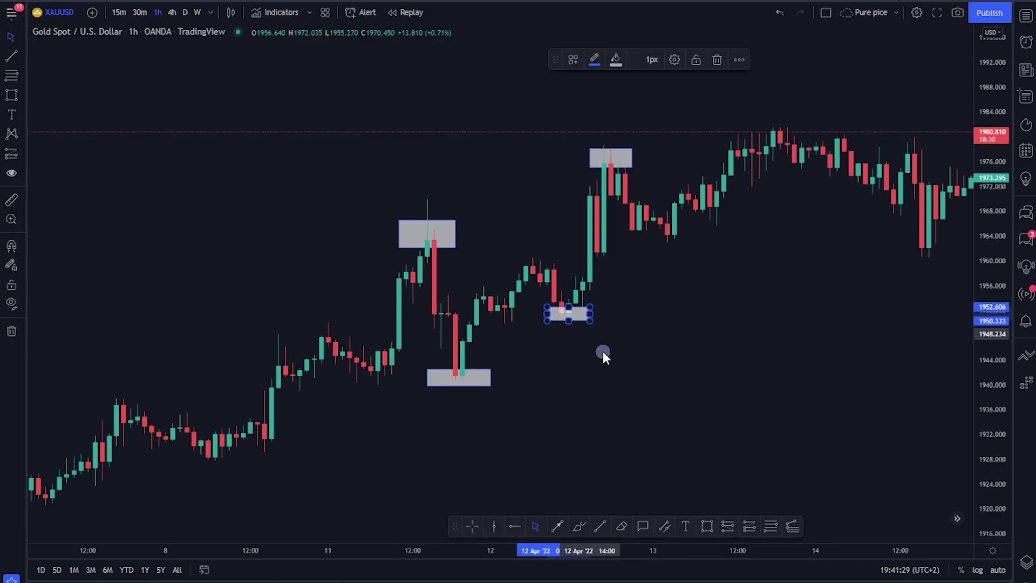
pyautogui.click(710, 527)
pyautogui.moveTo(906, 241); pyautogui.dragTo(937, 258)
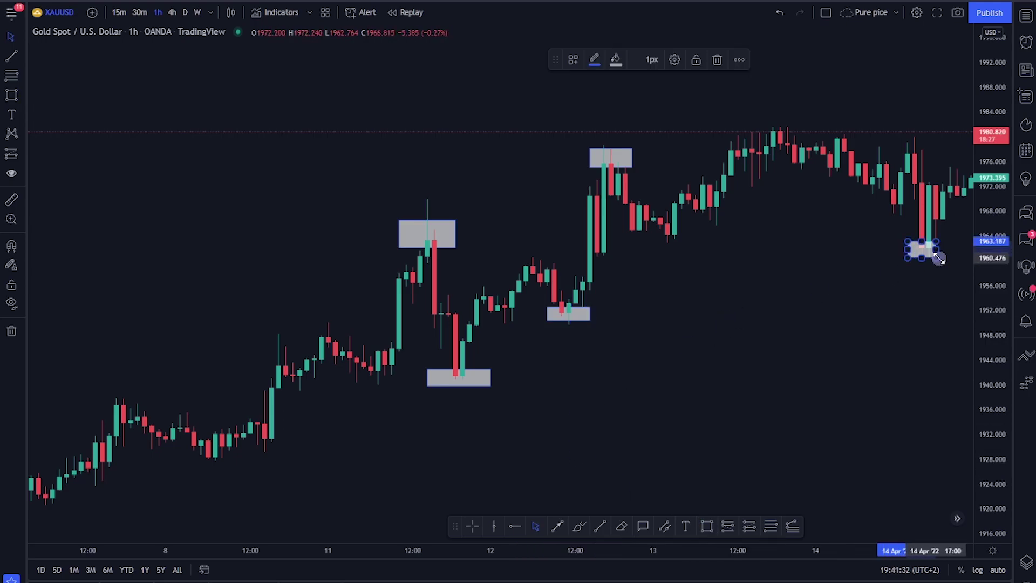
# Draw a rectangle zone over the 13 April swing high on the XAUUSD chart.
pyautogui.click(705, 527)
pyautogui.moveTo(759, 119); pyautogui.dragTo(823, 139)
pyautogui.moveTo(783, 244); pyautogui.dragTo(733, 254)
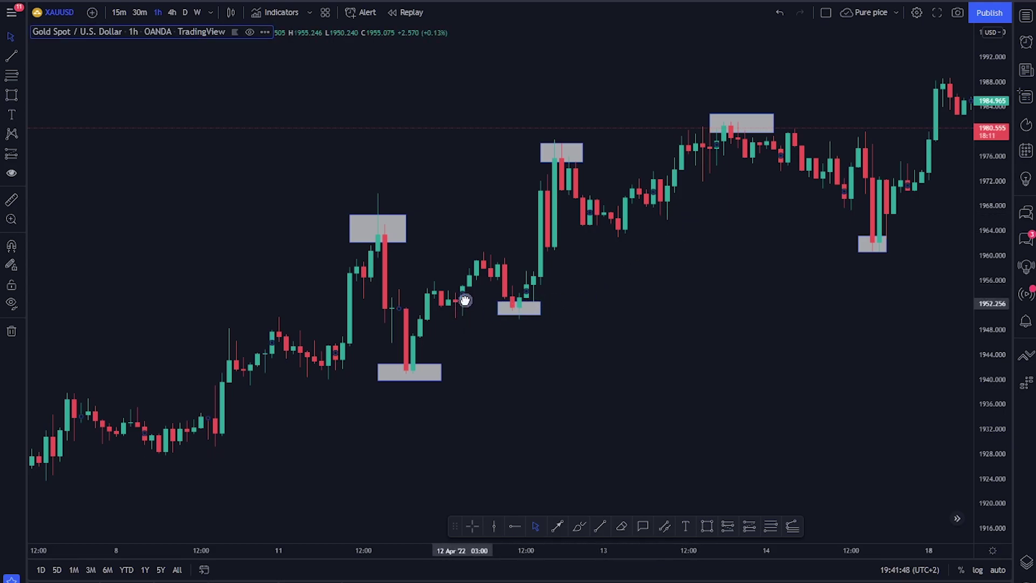
pyautogui.hscroll(-3, 462, 302)
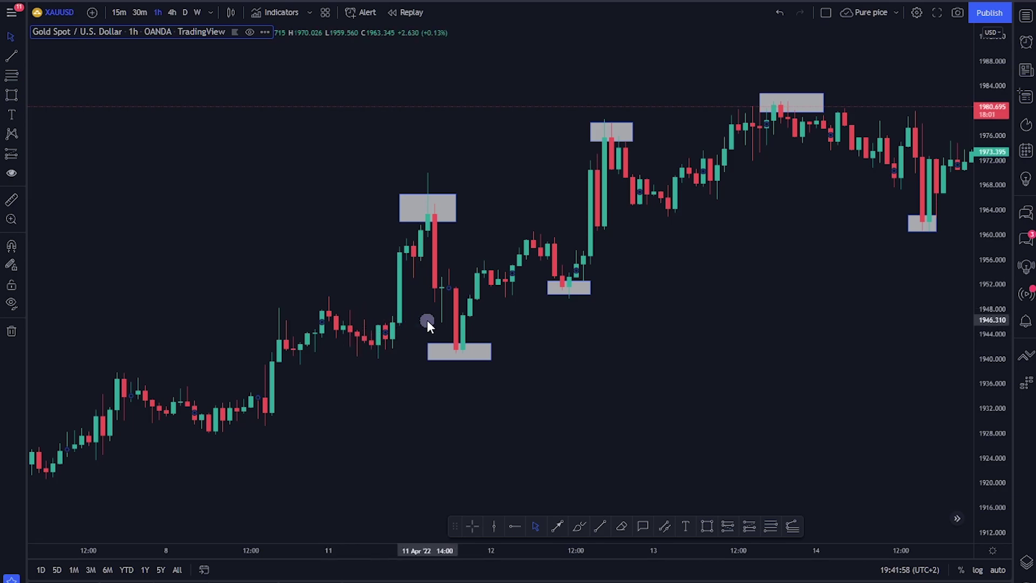
# Draw a rising trend line beneath the XAUUSD uptrend from the 8 April swing low and adjust its starting point.
pyautogui.click(602, 526)
pyautogui.click(198, 436)
pyautogui.click(682, 253)
pyautogui.moveTo(208, 439); pyautogui.dragTo(194, 447)
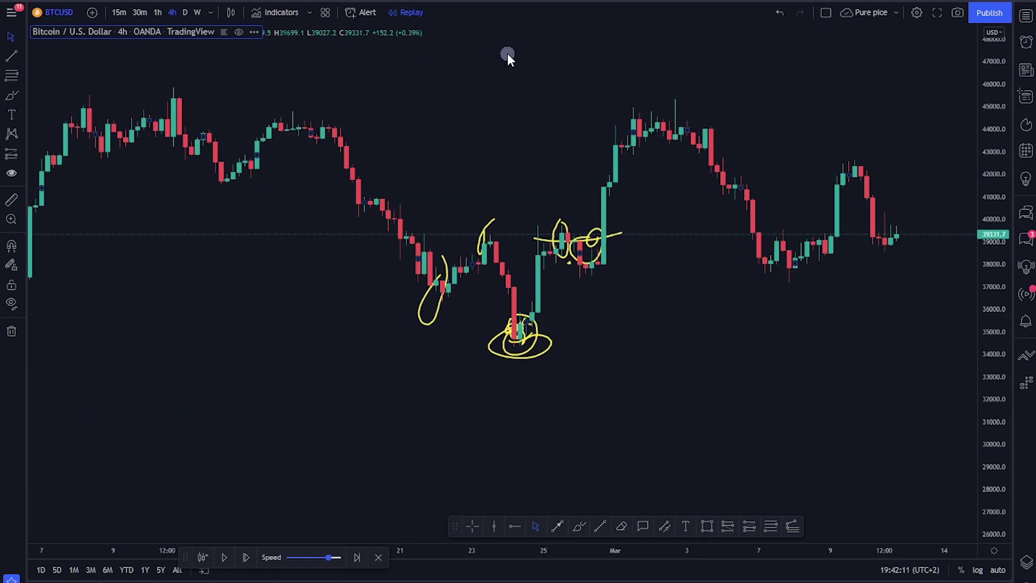
# Draw rectangle zones on the 4-hour BTCUSD chart across the February and March highs, about 45900 to 44700, and along the lows near 34811.9.
pyautogui.hscroll(-5, 561, 309)
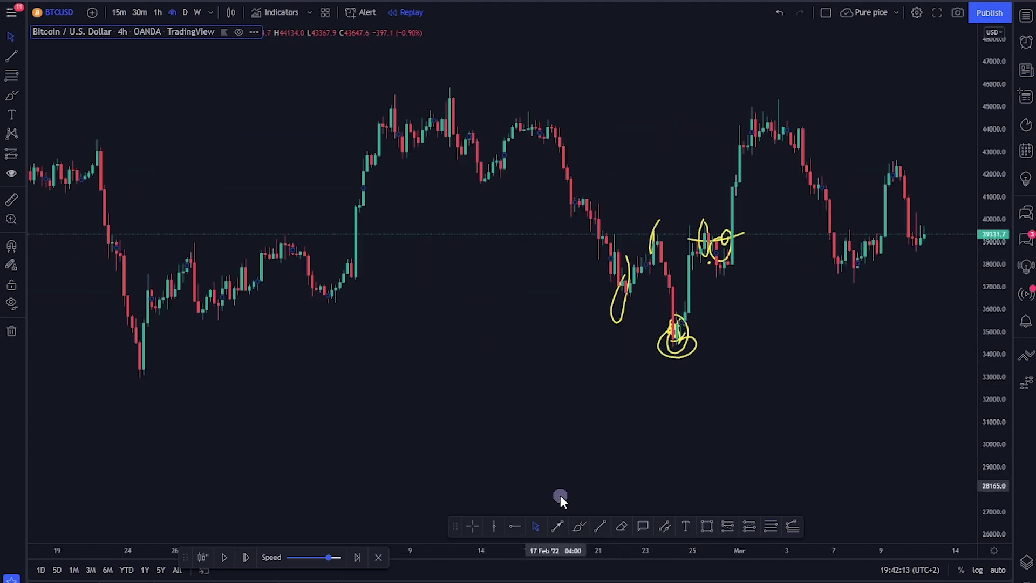
pyautogui.click(708, 526)
pyautogui.moveTo(331, 86)
pyautogui.mouseDown()
pyautogui.moveTo(768, 96)
pyautogui.moveTo(834, 114)
pyautogui.mouseUp()
pyautogui.click(703, 523)
pyautogui.moveTo(101, 334); pyautogui.dragTo(881, 337)
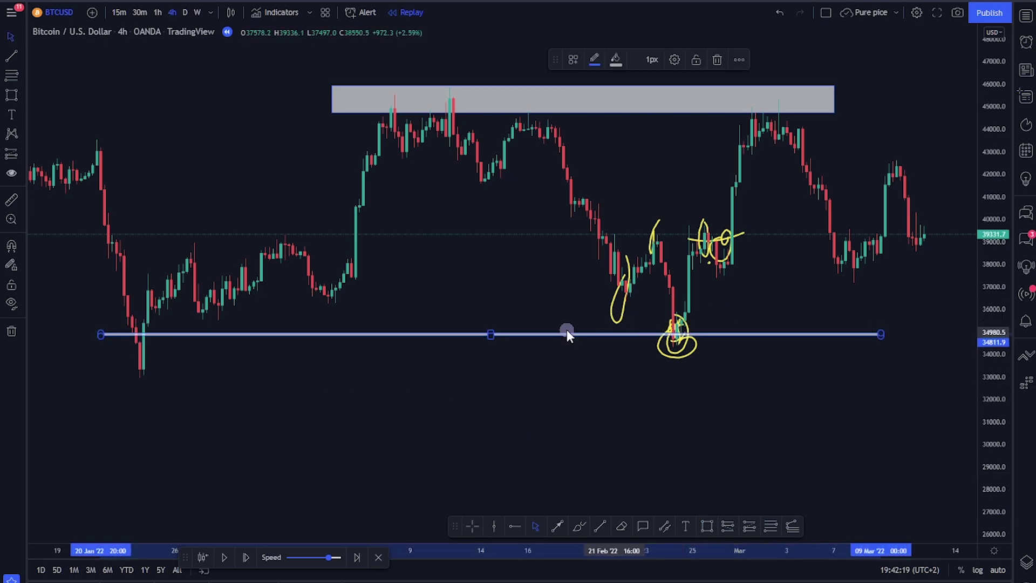
# Switch to the 1-hour XAUUSD chart and examine the uptrend along the rising trend line and its swing zones.
pyautogui.moveTo(490, 335); pyautogui.dragTo(495, 318)
pyautogui.hotkey('ctrl', 'Tab')
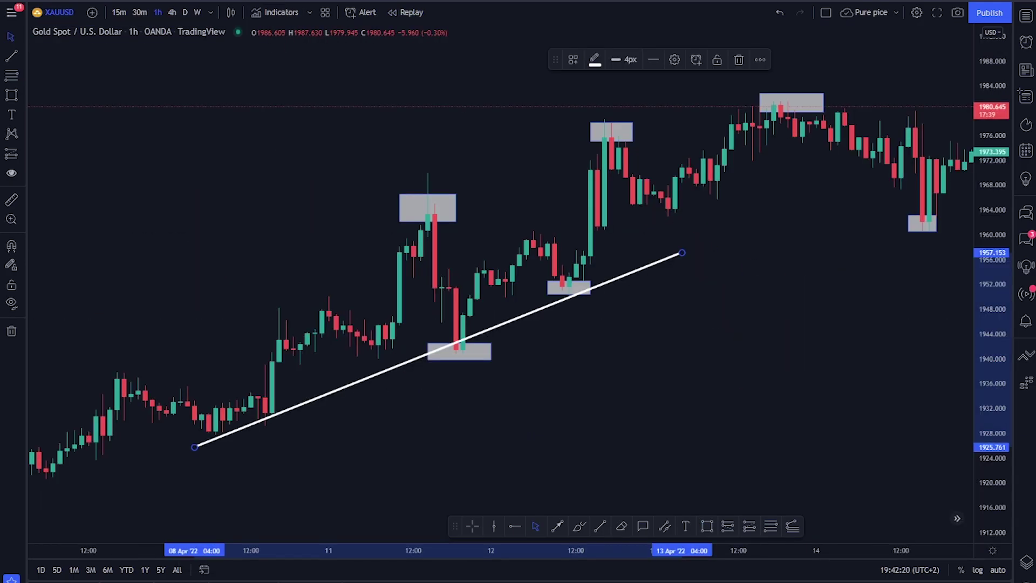
pyautogui.moveTo(370, 410); pyautogui.dragTo(447, 411)
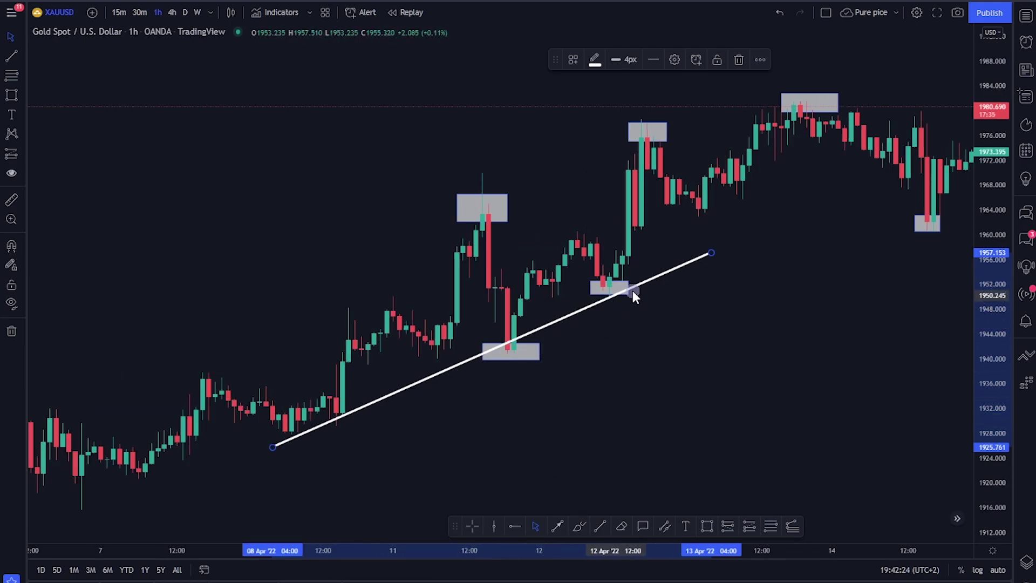
pyautogui.scroll(1, 642, 277)
pyautogui.click(595, 288)
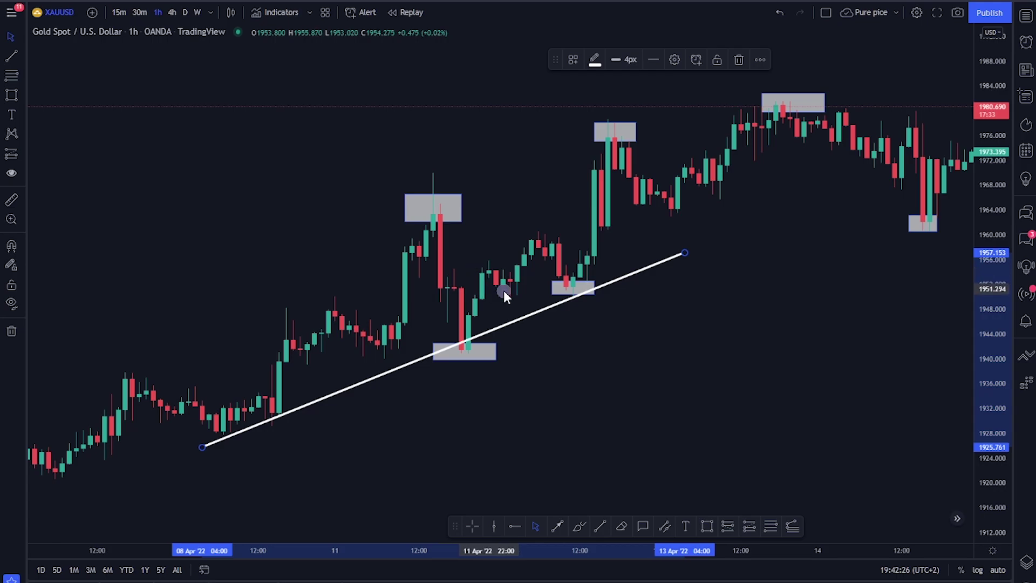
pyautogui.moveTo(1004, 305); pyautogui.dragTo(1005, 198)
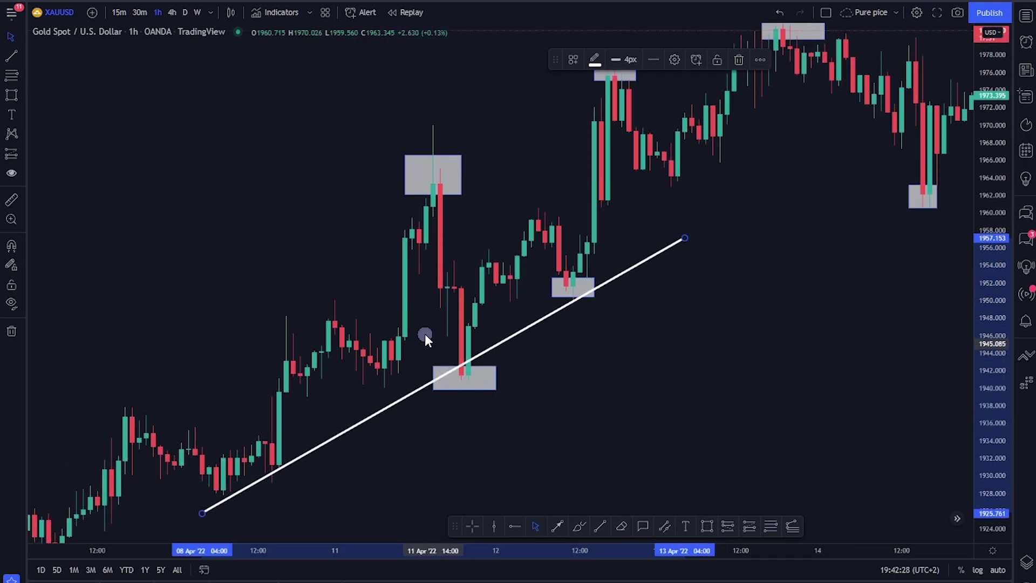
pyautogui.moveTo(388, 347); pyautogui.dragTo(378, 291)
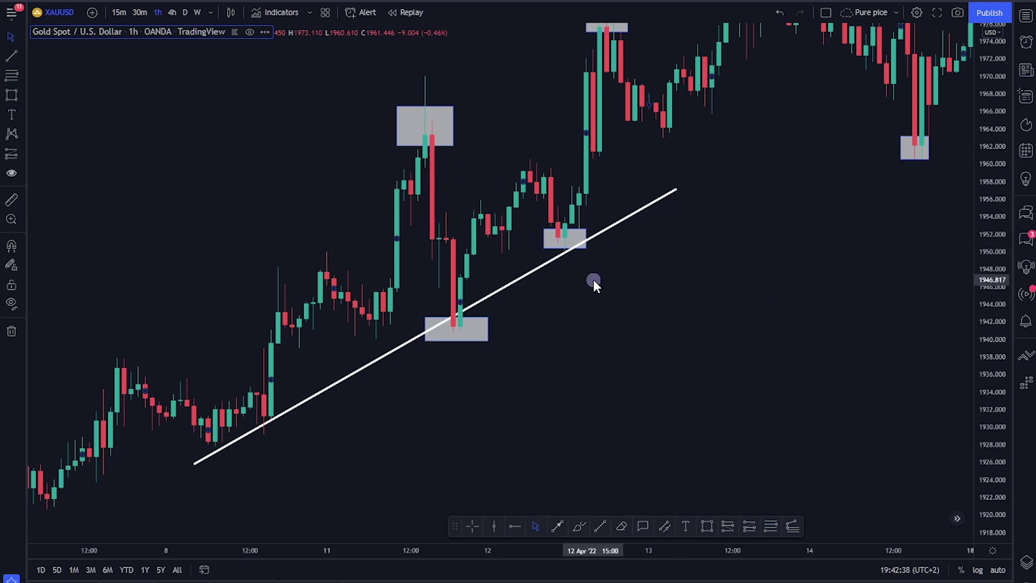
pyautogui.scroll(3, 437, 286)
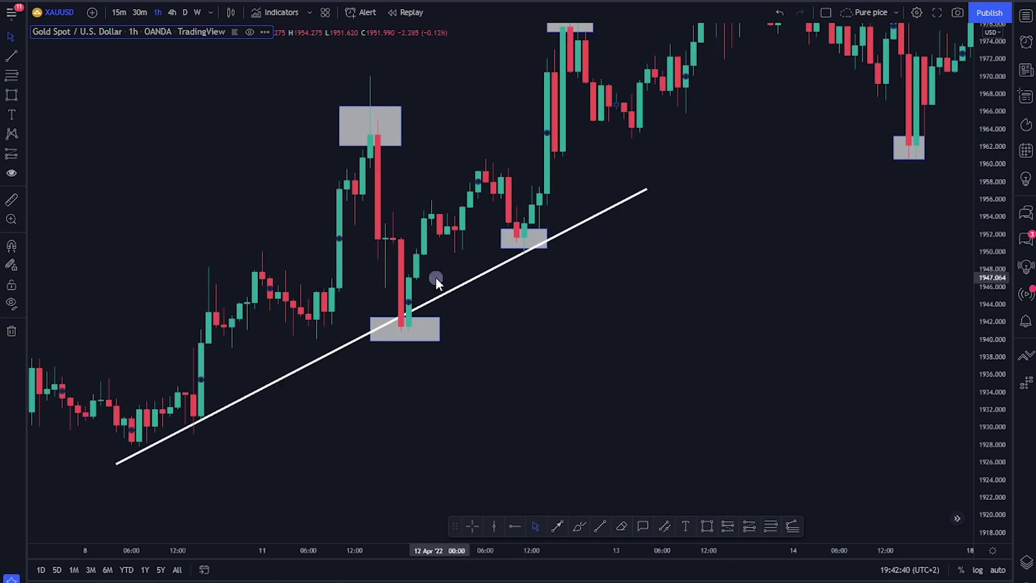
pyautogui.moveTo(433, 196); pyautogui.dragTo(572, 258)
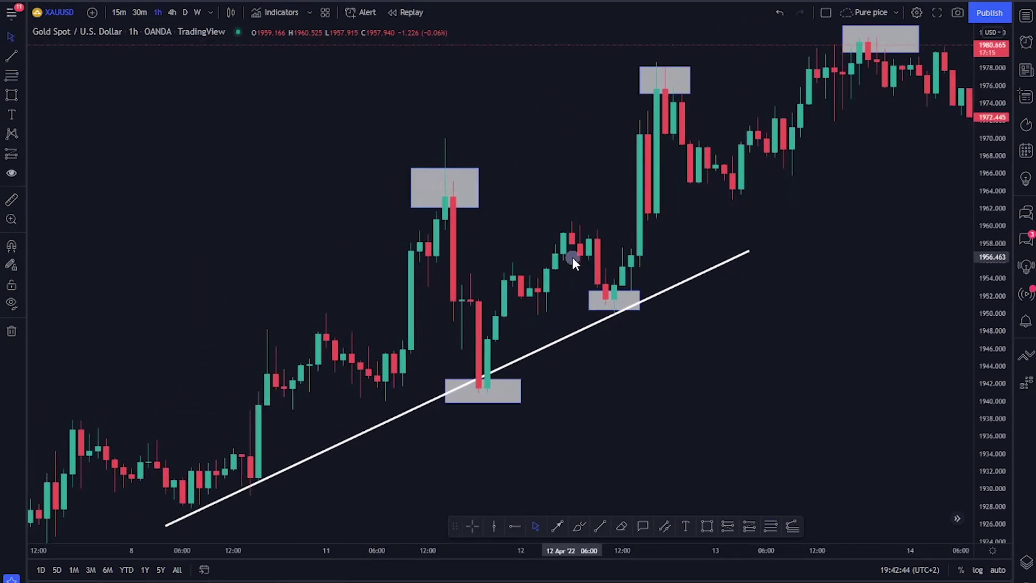
pyautogui.scroll(1, 527, 285)
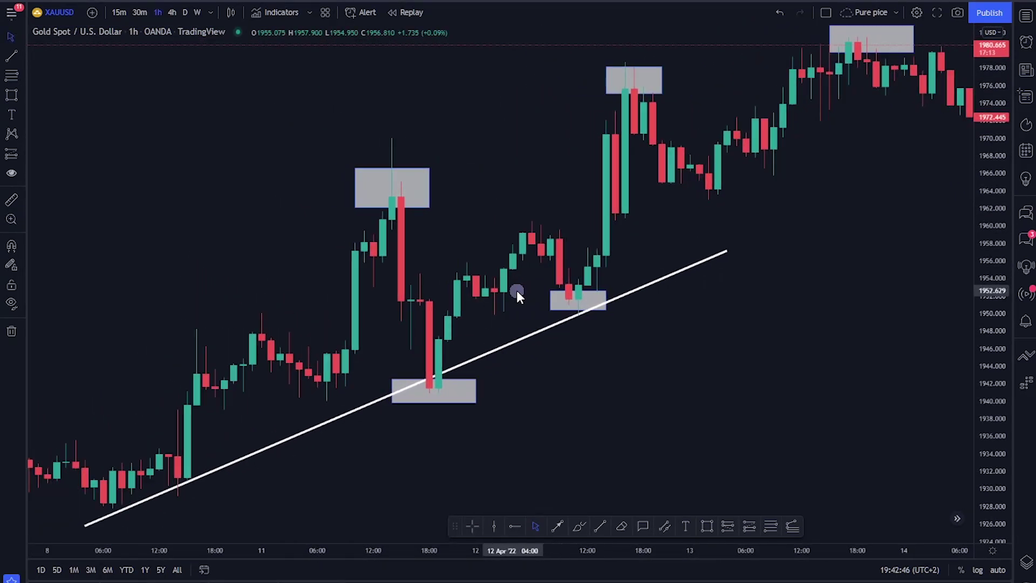
pyautogui.moveTo(598, 227); pyautogui.dragTo(364, 238)
pyautogui.scroll(-1, 409, 260)
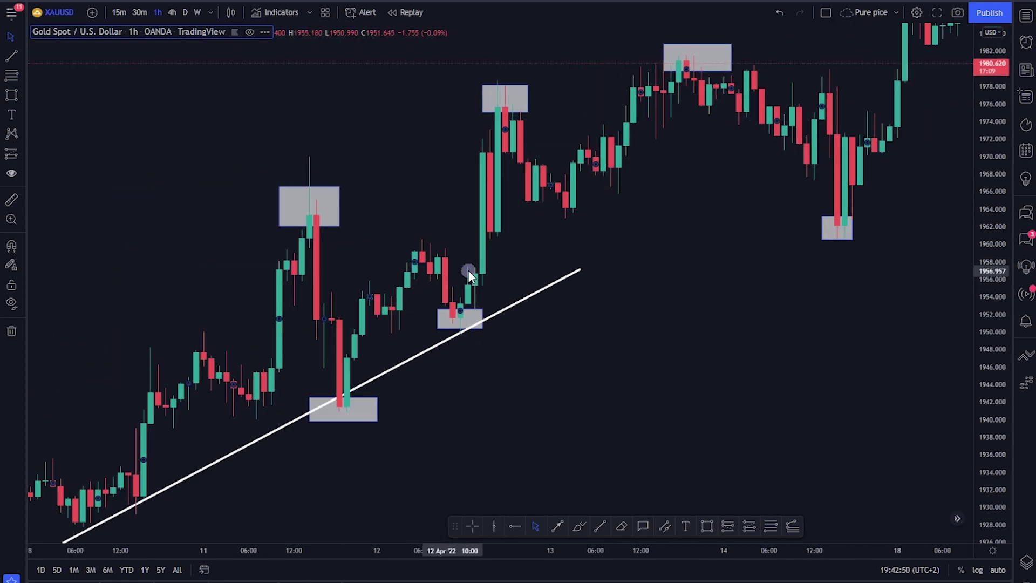
pyautogui.scroll(-1, 495, 282)
pyautogui.moveTo(483, 305); pyautogui.dragTo(690, 199)
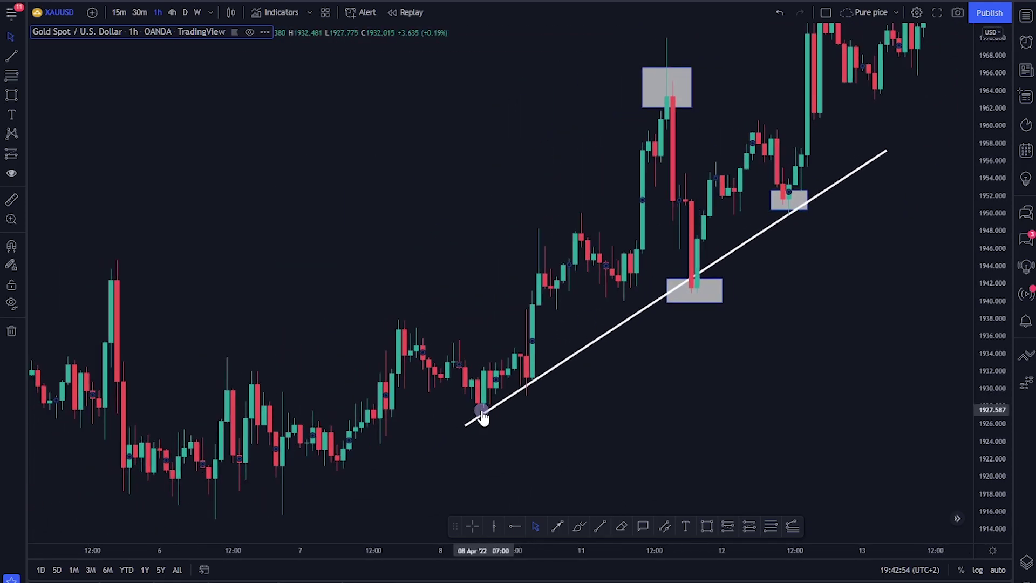
# Trace the pullback from the 7 April high to the 8 April low with a freehand brush stroke.
pyautogui.scroll(2, 305, 365)
pyautogui.moveTo(305, 364); pyautogui.dragTo(578, 359)
pyautogui.scroll(1, 540, 358)
pyautogui.moveTo(513, 358); pyautogui.dragTo(574, 345)
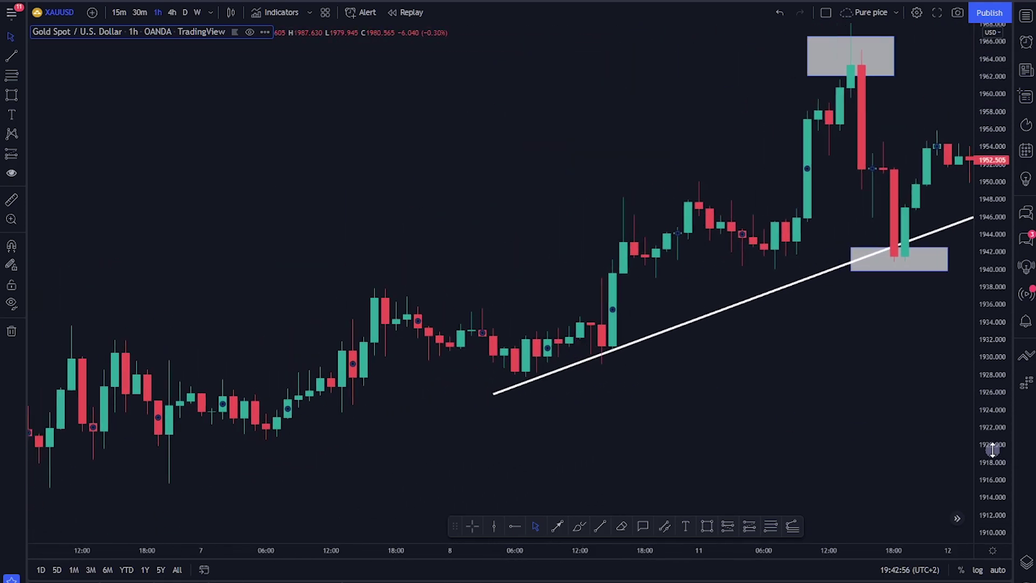
pyautogui.moveTo(992, 447); pyautogui.dragTo(986, 317)
pyautogui.click(579, 526)
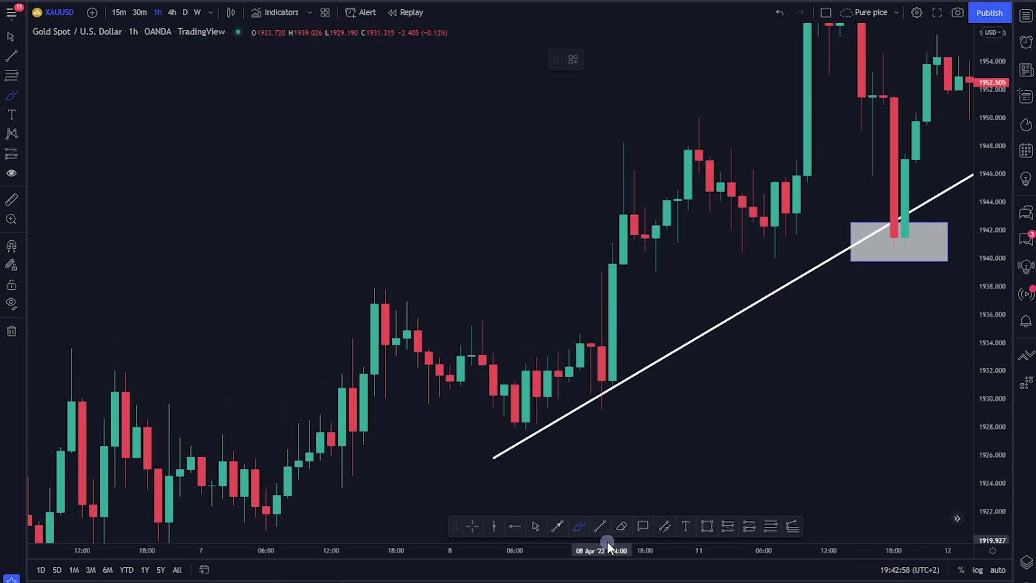
pyautogui.moveTo(387, 313); pyautogui.dragTo(514, 401)
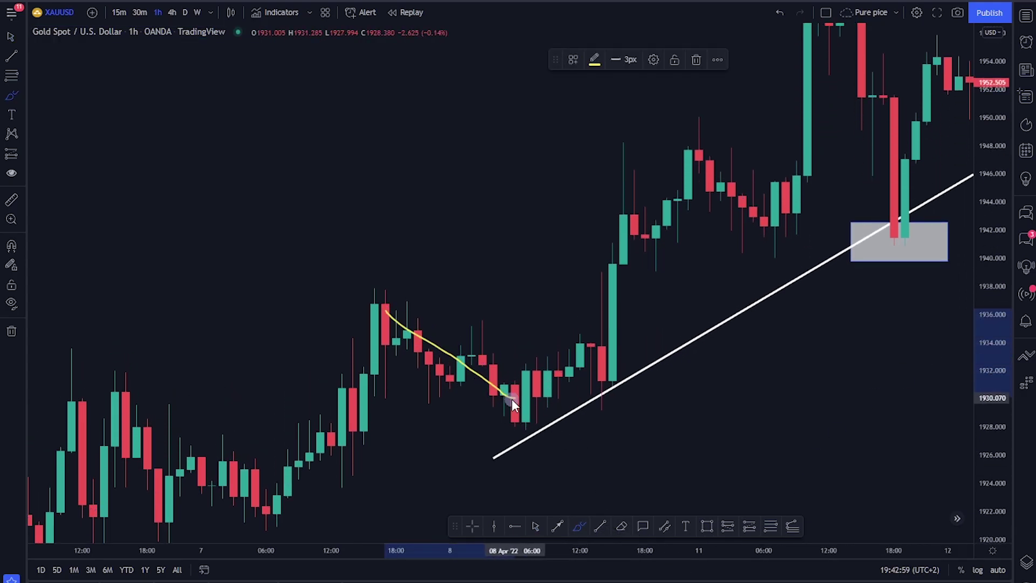
# Draw a falling trend line from 1937.976 on 7 April to 1929.684 on 8 April and brush-mark its two touching highs.
pyautogui.click(598, 527)
pyautogui.moveTo(385, 286); pyautogui.dragTo(579, 403)
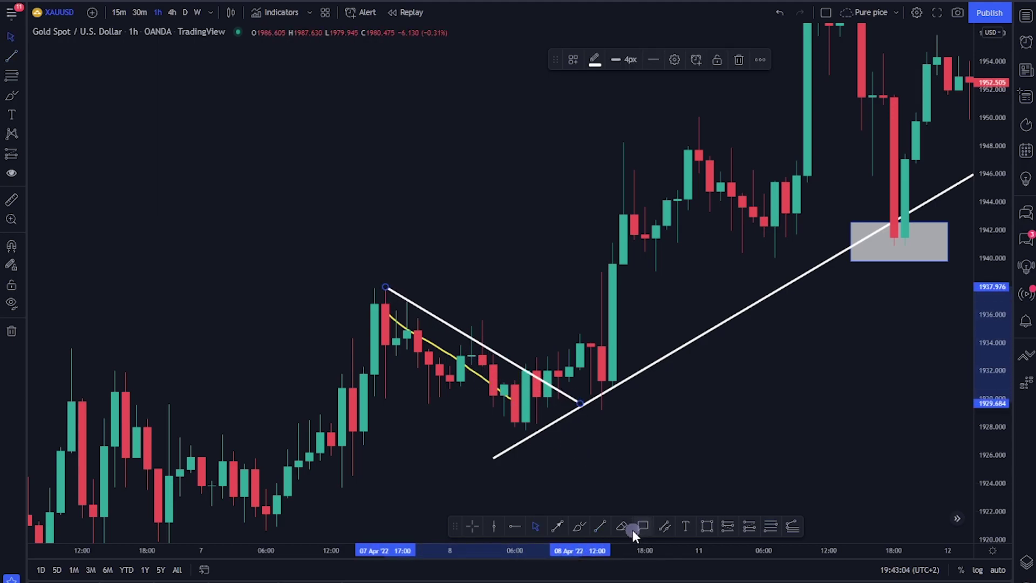
pyautogui.moveTo(481, 362); pyautogui.dragTo(491, 353)
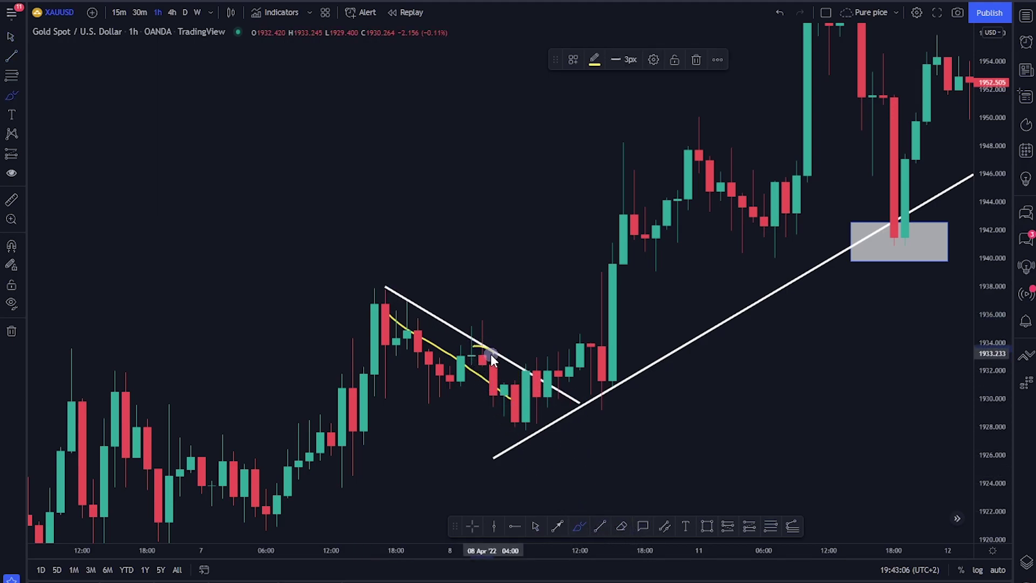
pyautogui.moveTo(383, 292); pyautogui.dragTo(392, 289)
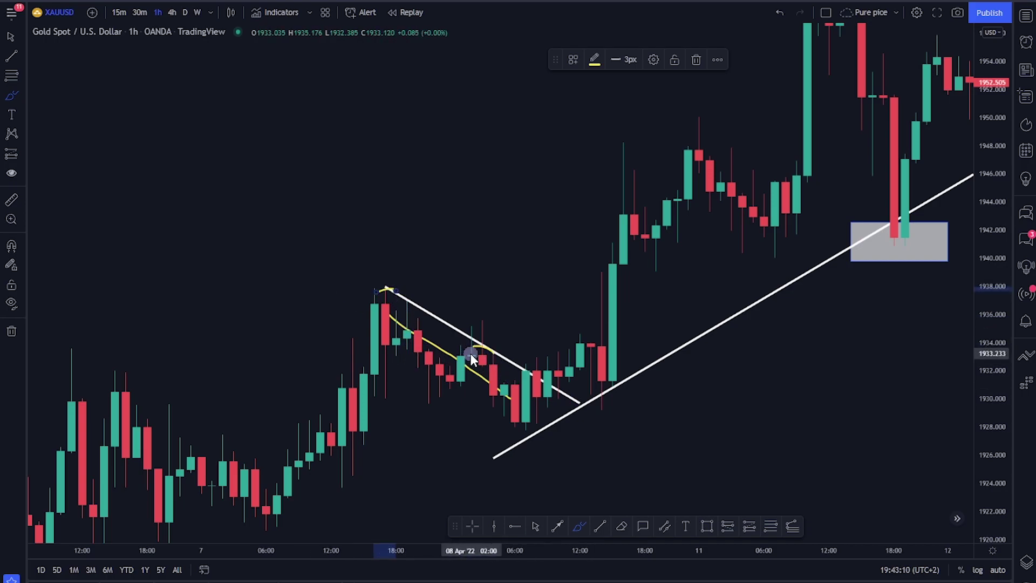
# Switch the XAUUSD chart to the 30-minute timeframe.
pyautogui.click(139, 12)
pyautogui.click(10, 36)
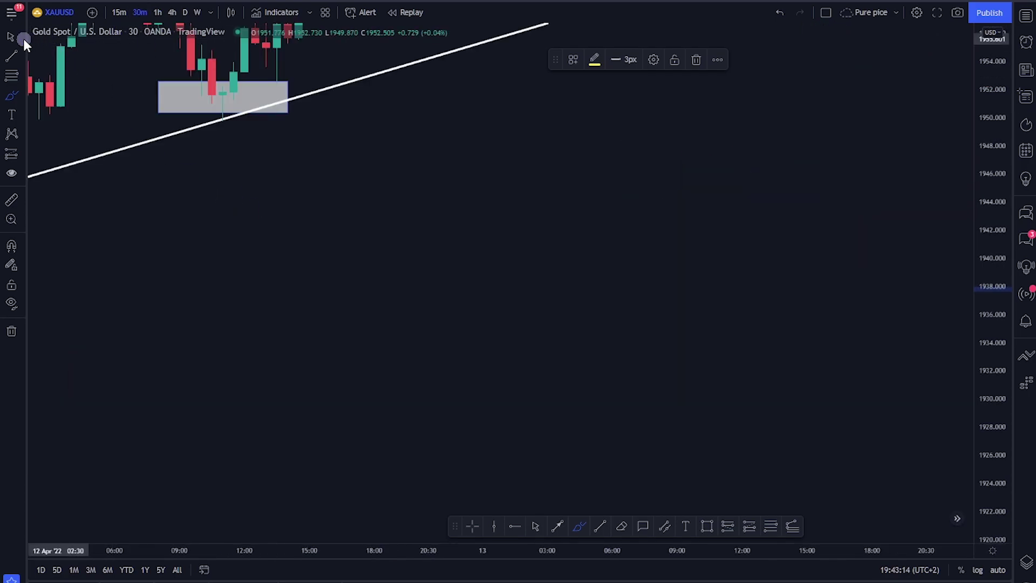
pyautogui.moveTo(132, 179); pyautogui.dragTo(746, 351)
pyautogui.moveTo(191, 245); pyautogui.dragTo(620, 299)
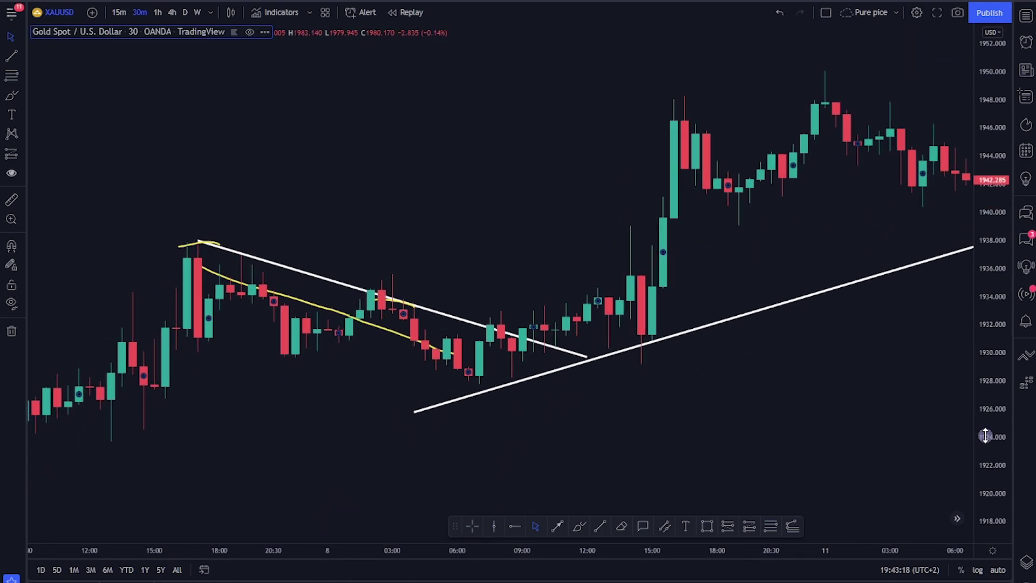
# Draw a falling trend line beneath the pullback lows from 1931.500 on 7 April to about 1927.553 on 8 April.
pyautogui.moveTo(998, 253); pyautogui.dragTo(1003, 303)
pyautogui.moveTo(443, 296)
pyautogui.mouseDown()
pyautogui.moveTo(421, 273)
pyautogui.moveTo(465, 227)
pyautogui.moveTo(427, 291)
pyautogui.moveTo(445, 288)
pyautogui.mouseUp()
pyautogui.moveTo(183, 167); pyautogui.dragTo(207, 212)
pyautogui.moveTo(586, 369); pyautogui.dragTo(594, 351)
pyautogui.moveTo(493, 358); pyautogui.dragTo(519, 303)
pyautogui.click(605, 532)
pyautogui.click(167, 276)
pyautogui.click(484, 363)
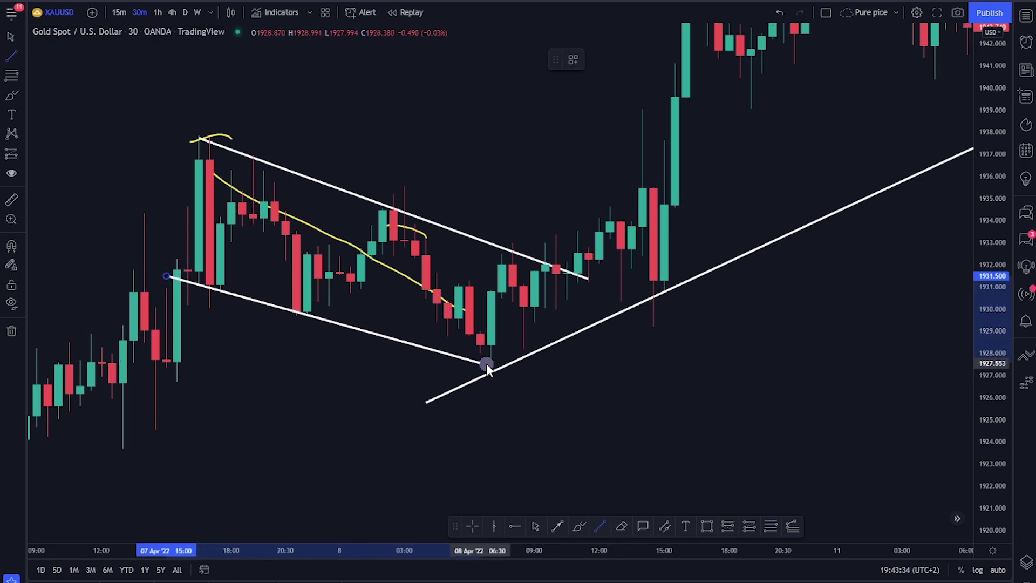
# Circle the candles breaking through the falling channel's upper line on 8 April with the brush.
pyautogui.moveTo(553, 390); pyautogui.dragTo(527, 375)
pyautogui.moveTo(594, 252); pyautogui.dragTo(412, 307)
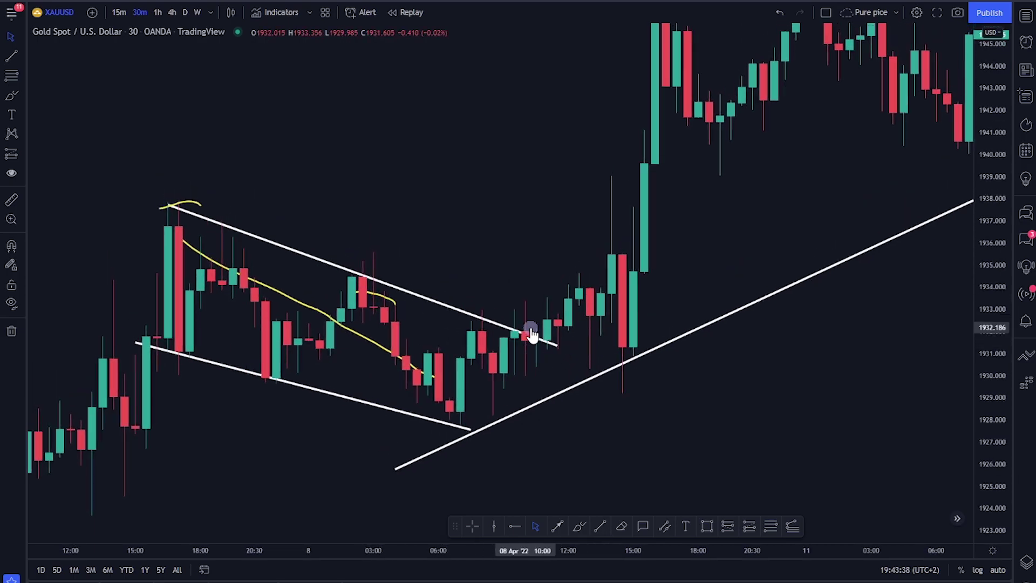
pyautogui.moveTo(543, 340); pyautogui.dragTo(504, 351)
pyautogui.click(581, 530)
pyautogui.moveTo(480, 300)
pyautogui.mouseDown()
pyautogui.moveTo(545, 366)
pyautogui.moveTo(502, 300)
pyautogui.mouseUp()
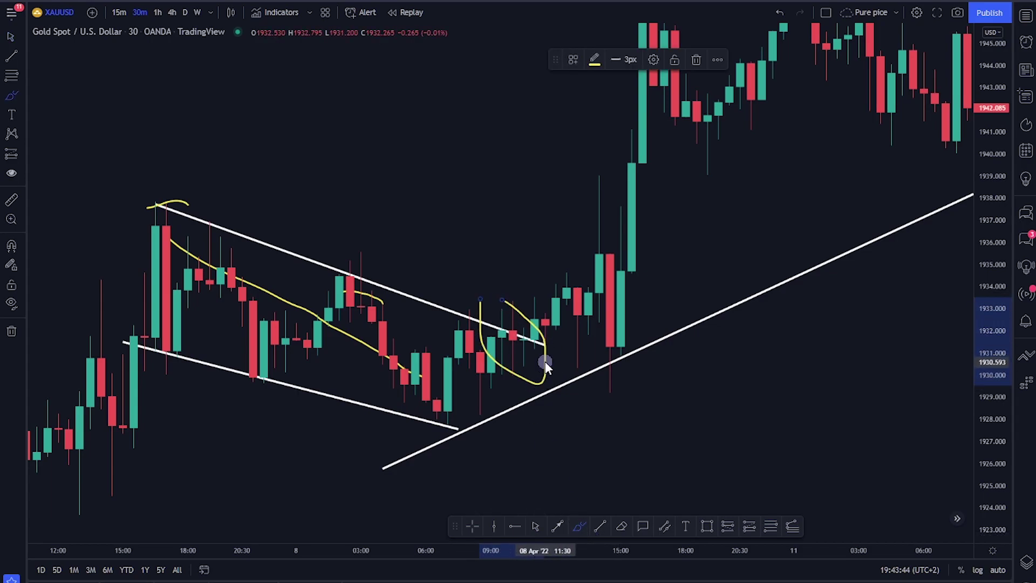
# Scribble along the falling channel with the brush and highlight the horizontal breakout level near 1932.
pyautogui.scroll(-1, 546, 361)
pyautogui.moveTo(173, 245)
pyautogui.mouseDown()
pyautogui.moveTo(324, 293)
pyautogui.moveTo(403, 358)
pyautogui.moveTo(348, 325)
pyautogui.moveTo(463, 367)
pyautogui.mouseUp()
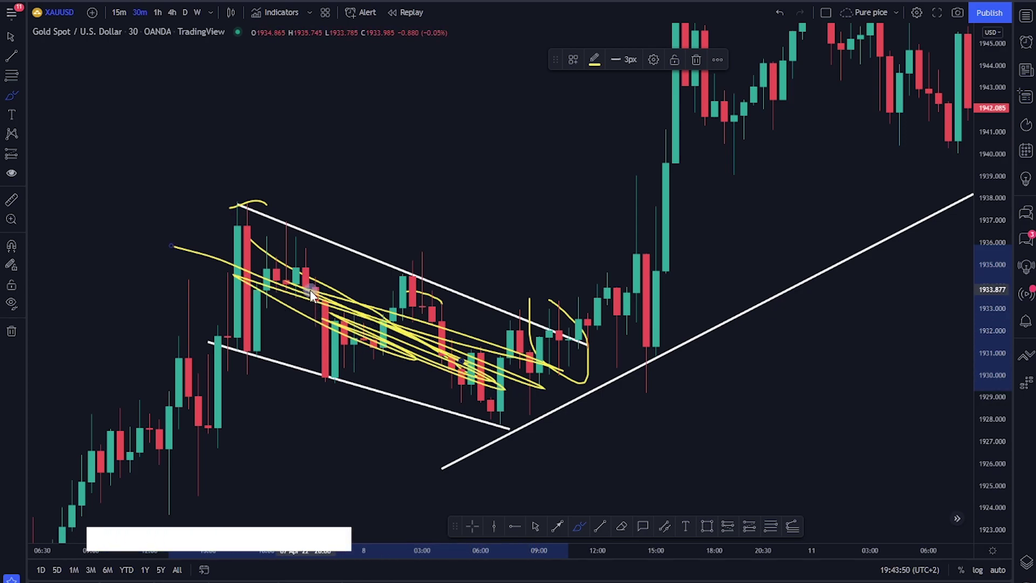
pyautogui.moveTo(592, 325)
pyautogui.mouseDown()
pyautogui.moveTo(620, 348)
pyautogui.moveTo(582, 310)
pyautogui.moveTo(804, 326)
pyautogui.moveTo(539, 323)
pyautogui.moveTo(558, 324)
pyautogui.mouseUp()
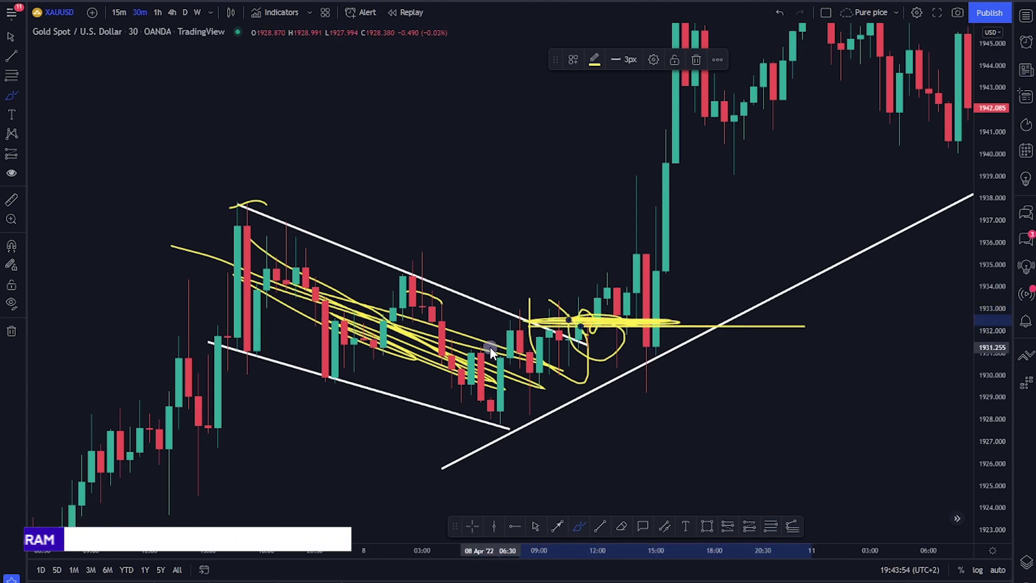
# Examine the rally following the channel breakout, up to the 11 and 12 April swing lows.
pyautogui.click(16, 44)
pyautogui.moveTo(478, 201); pyautogui.dragTo(325, 156)
pyautogui.scroll(-2, 813, 222)
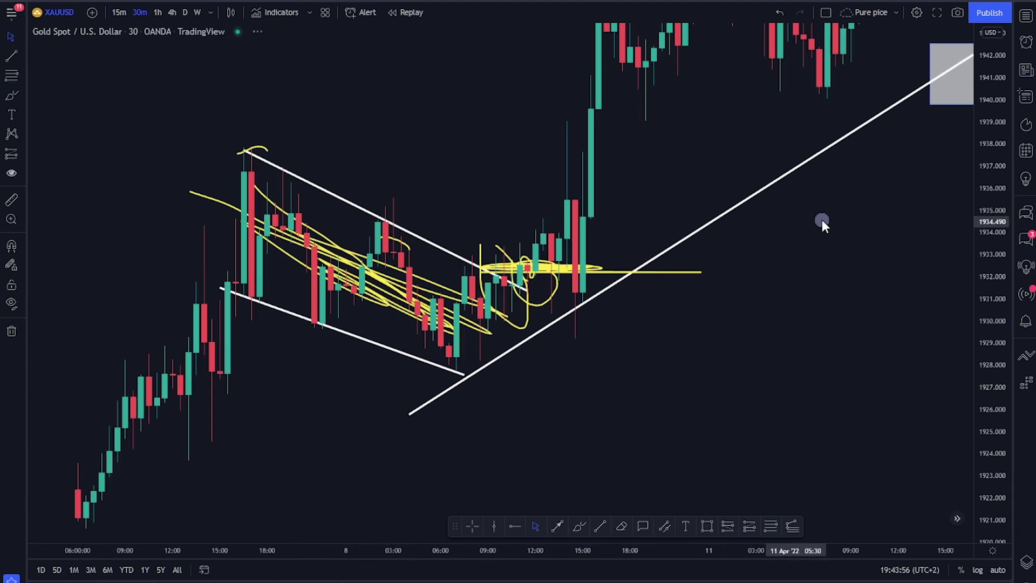
pyautogui.moveTo(993, 137); pyautogui.dragTo(890, 299)
pyautogui.scroll(3, 781, 324)
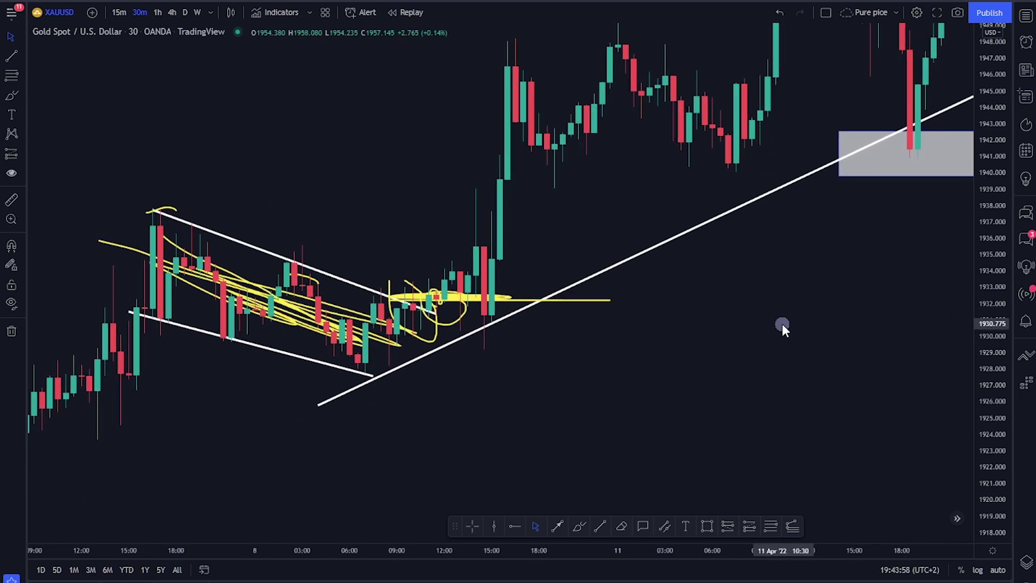
pyautogui.moveTo(758, 135); pyautogui.dragTo(680, 160)
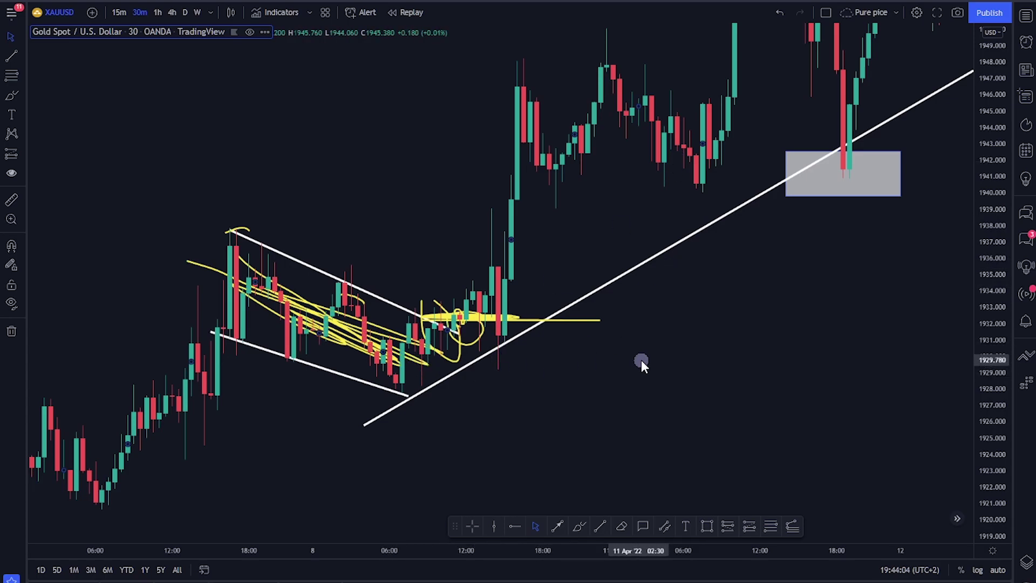
pyautogui.moveTo(989, 225); pyautogui.dragTo(990, 253)
pyautogui.scroll(-1, 863, 345)
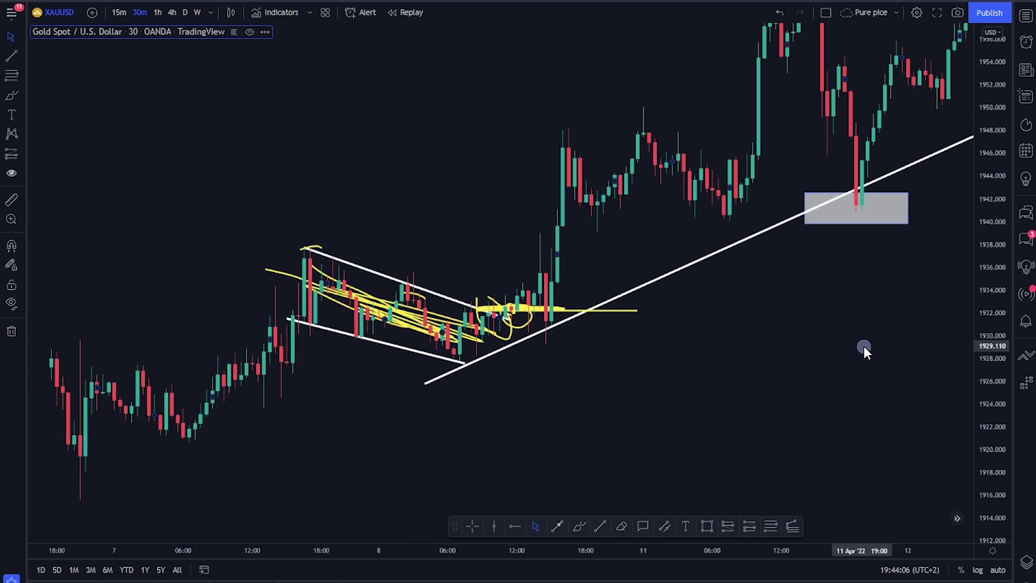
pyautogui.moveTo(759, 328); pyautogui.dragTo(616, 384)
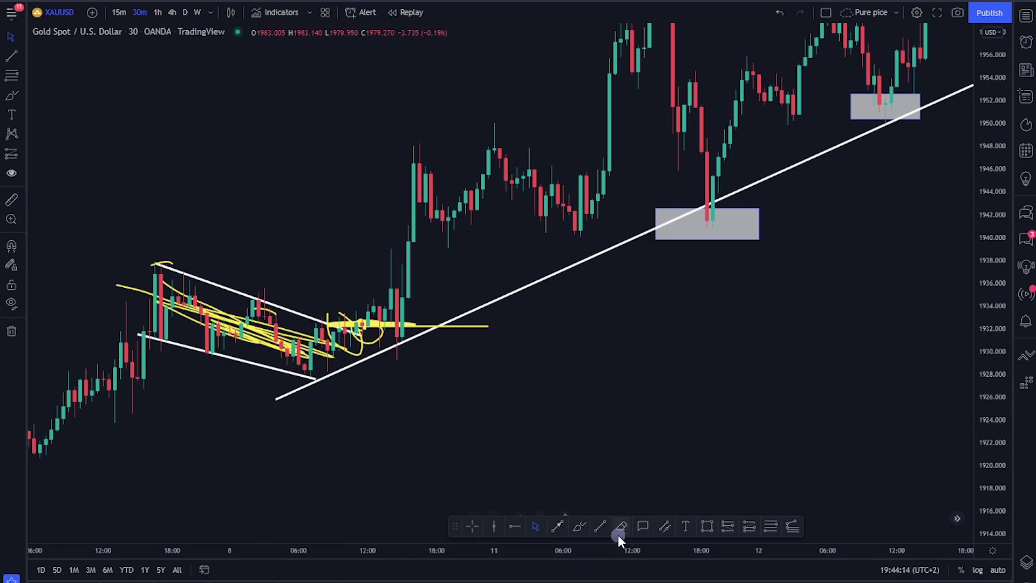
# Draw a rectangle zone over the 7 April high, 1937.815 to 1935.864, and extend it to 11 April 15:00.
pyautogui.click(707, 526)
pyautogui.click(134, 252)
pyautogui.click(192, 280)
pyautogui.moveTo(192, 280); pyautogui.dragTo(667, 262)
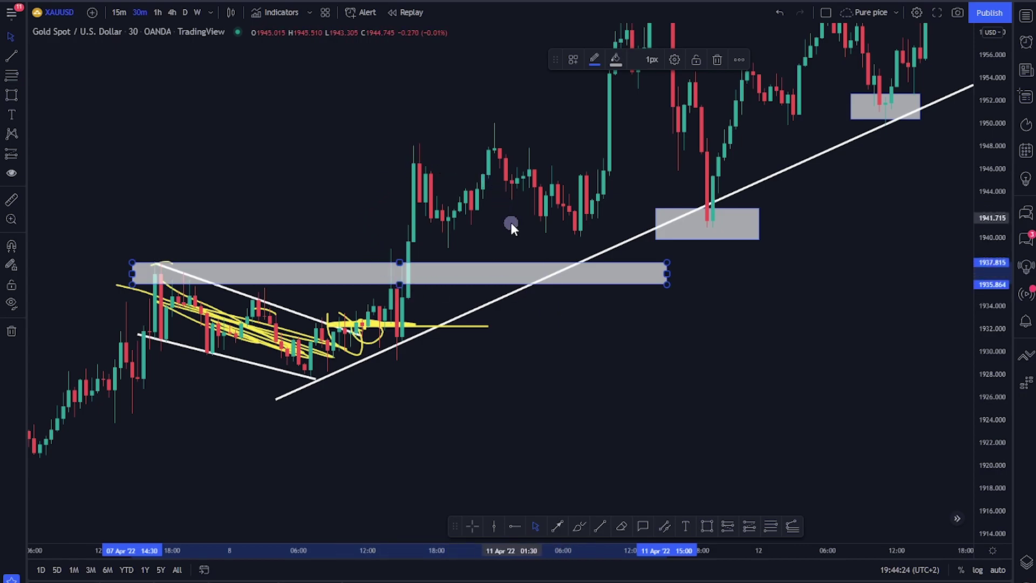
# Reshape the 11 April swing-low rectangle into a zone across the 8 and 11 April highs, 1947.946 to 1946.709, ending 12 April 03:00.
pyautogui.moveTo(511, 222); pyautogui.dragTo(496, 246)
pyautogui.moveTo(704, 400); pyautogui.dragTo(678, 392)
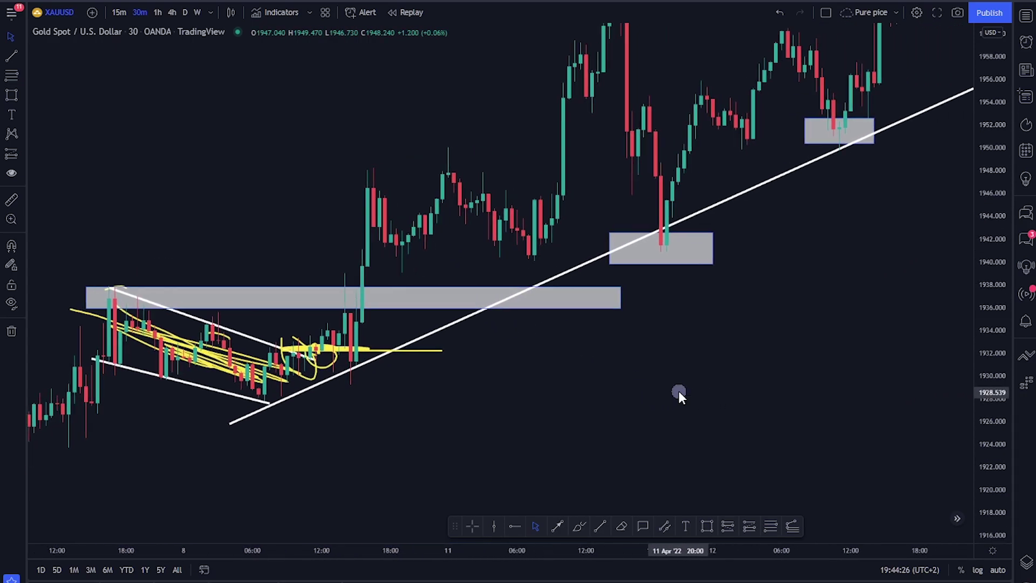
pyautogui.click(664, 252)
pyautogui.moveTo(608, 232)
pyautogui.mouseDown()
pyautogui.moveTo(361, 190)
pyautogui.moveTo(338, 172)
pyautogui.mouseUp()
pyautogui.moveTo(712, 264); pyautogui.dragTo(746, 184)
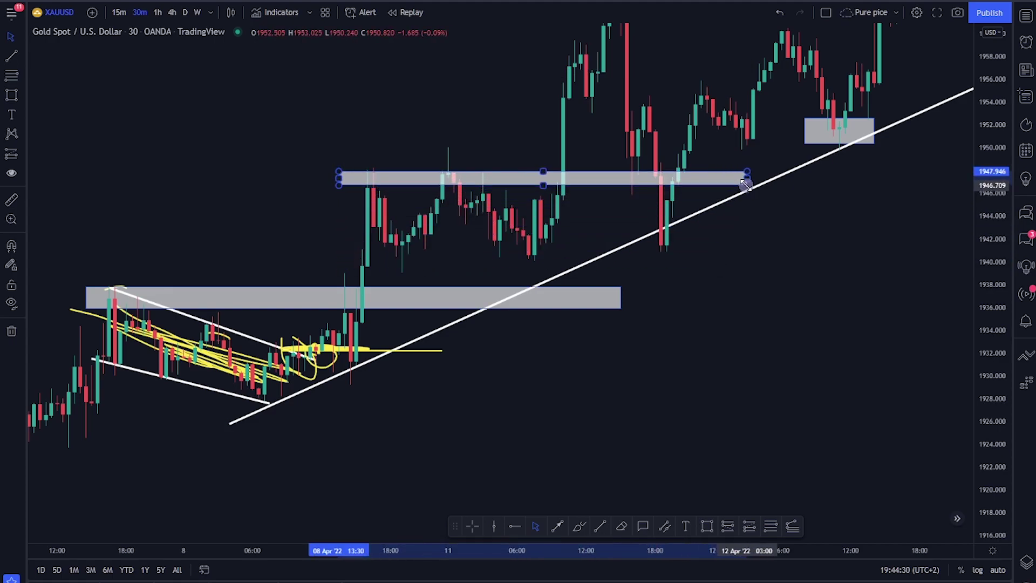
pyautogui.moveTo(470, 236); pyautogui.dragTo(467, 238)
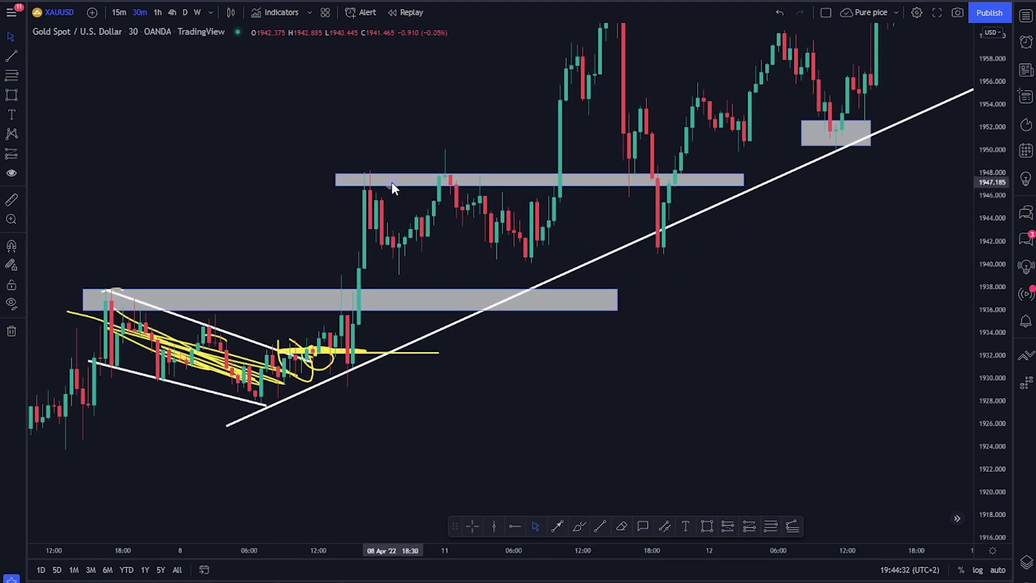
# Narrow and extend the 11 April swing-high zone, and reshape the 12 April high's zone to 1976.151–1974.992, ending 14 April 06:30.
pyautogui.moveTo(847, 252); pyautogui.dragTo(736, 357)
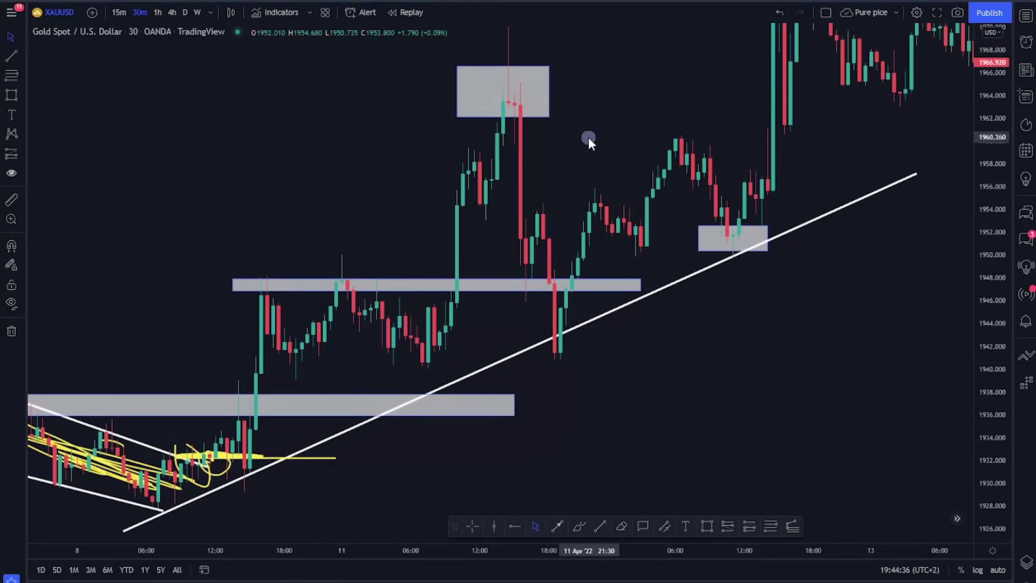
pyautogui.moveTo(588, 137); pyautogui.dragTo(578, 274)
pyautogui.click(543, 199)
pyautogui.moveTo(544, 199); pyautogui.dragTo(588, 277)
pyautogui.click(491, 141)
pyautogui.moveTo(497, 133); pyautogui.dragTo(872, 157)
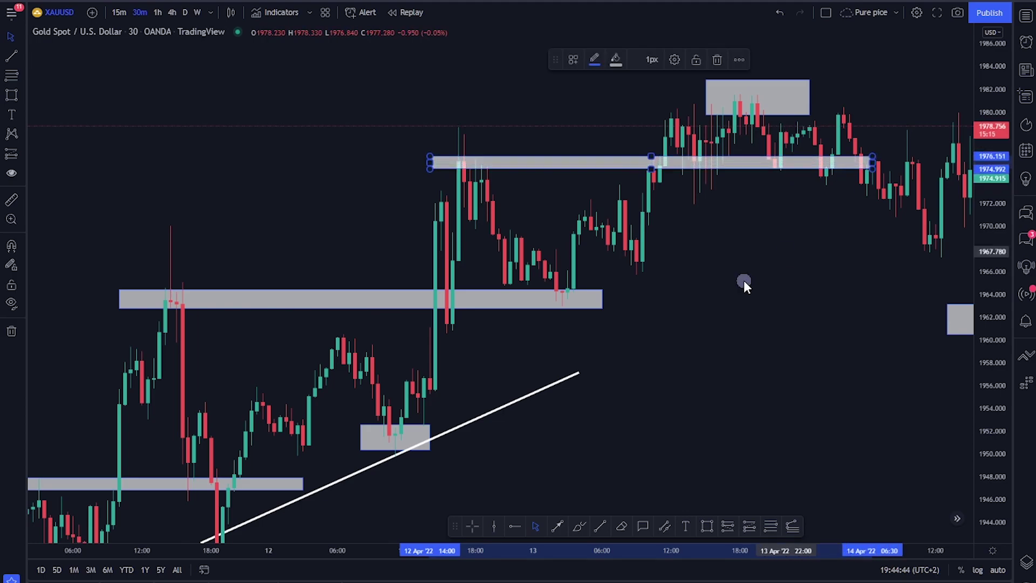
pyautogui.click(784, 251)
# Review the extended zones back to the falling channel at the start of the uptrend.
pyautogui.hscroll(-10, 785, 250)
pyautogui.hscroll(-5, 662, 361)
pyautogui.hscroll(2, 636, 356)
pyautogui.hscroll(-2, 568, 412)
pyautogui.moveTo(494, 438); pyautogui.dragTo(473, 439)
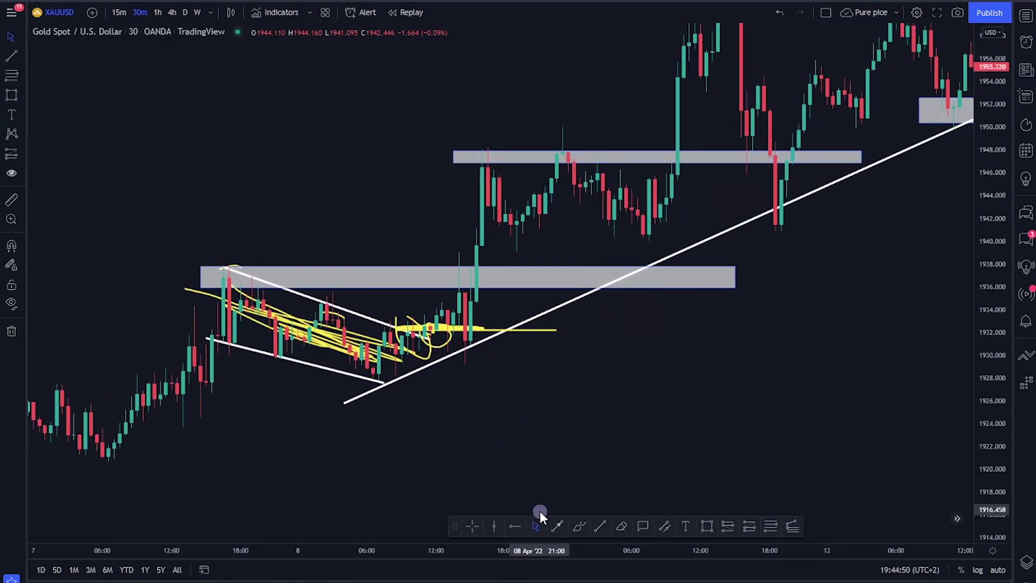
# Raise the 7 April high's zone slightly, and brush-mark that high, the zone's breakout and the 8 and 11 April pullbacks.
pyautogui.moveTo(302, 291); pyautogui.dragTo(302, 284)
pyautogui.click(580, 527)
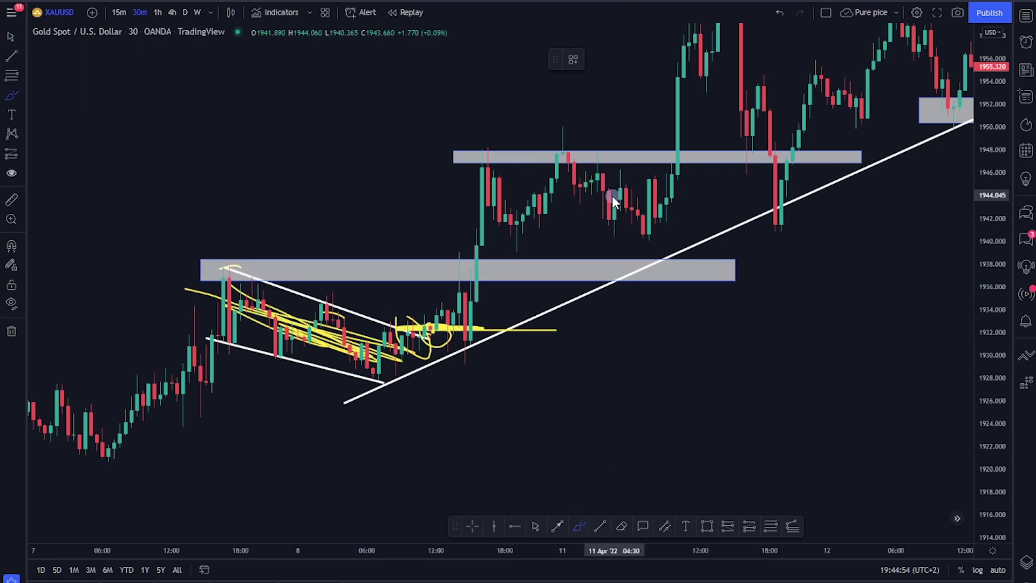
pyautogui.moveTo(233, 249); pyautogui.dragTo(236, 263)
pyautogui.moveTo(437, 265)
pyautogui.mouseDown()
pyautogui.moveTo(505, 269)
pyautogui.moveTo(493, 278)
pyautogui.mouseUp()
pyautogui.moveTo(467, 191)
pyautogui.mouseDown()
pyautogui.moveTo(504, 215)
pyautogui.moveTo(525, 267)
pyautogui.mouseUp()
pyautogui.moveTo(603, 190); pyautogui.dragTo(667, 242)
# Brush circles around the 8 and 11 April highs, the breakout and the retest of the 1948 zone.
pyautogui.scroll(3, 782, 288)
pyautogui.moveTo(978, 188); pyautogui.dragTo(972, 306)
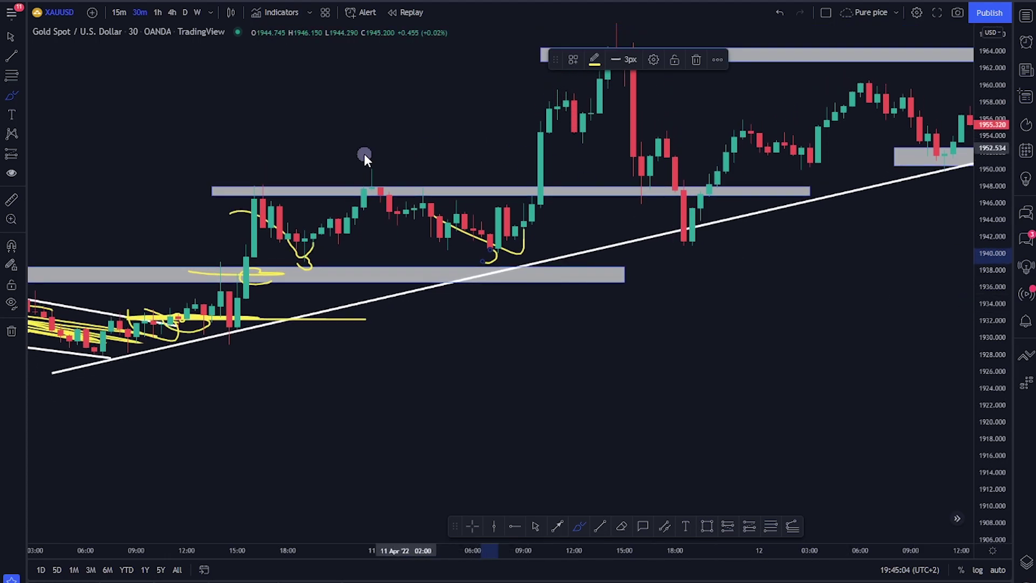
pyautogui.moveTo(271, 195); pyautogui.dragTo(258, 178)
pyautogui.moveTo(362, 172); pyautogui.dragTo(377, 179)
pyautogui.moveTo(534, 183); pyautogui.dragTo(527, 174)
pyautogui.moveTo(675, 216)
pyautogui.mouseDown()
pyautogui.moveTo(651, 209)
pyautogui.moveTo(671, 170)
pyautogui.moveTo(715, 190)
pyautogui.mouseUp()
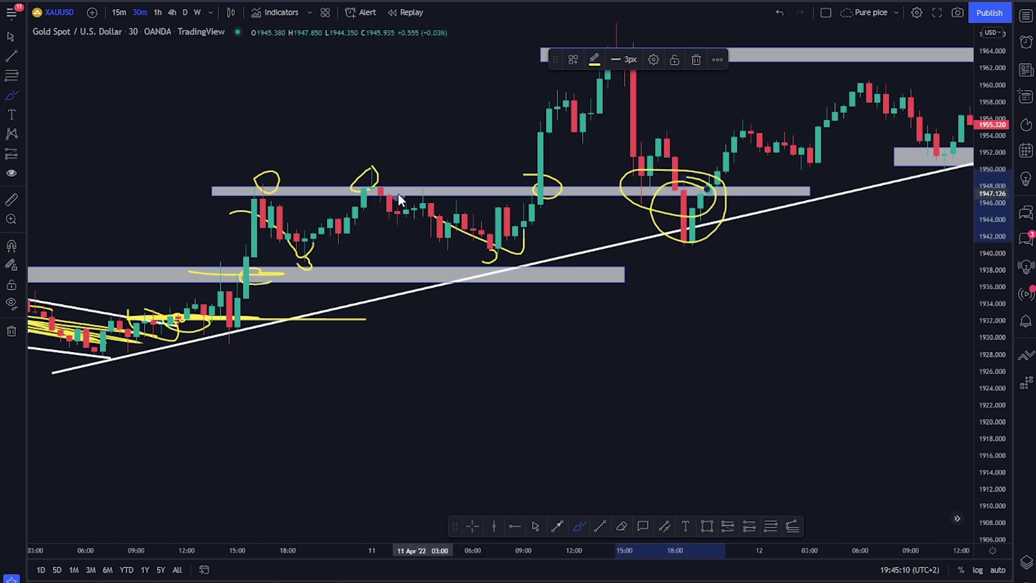
# Brush a line along the 1964 zone and circle its retest on 13 April.
pyautogui.click(10, 40)
pyautogui.scroll(-3, 742, 387)
pyautogui.moveTo(788, 373); pyautogui.dragTo(675, 441)
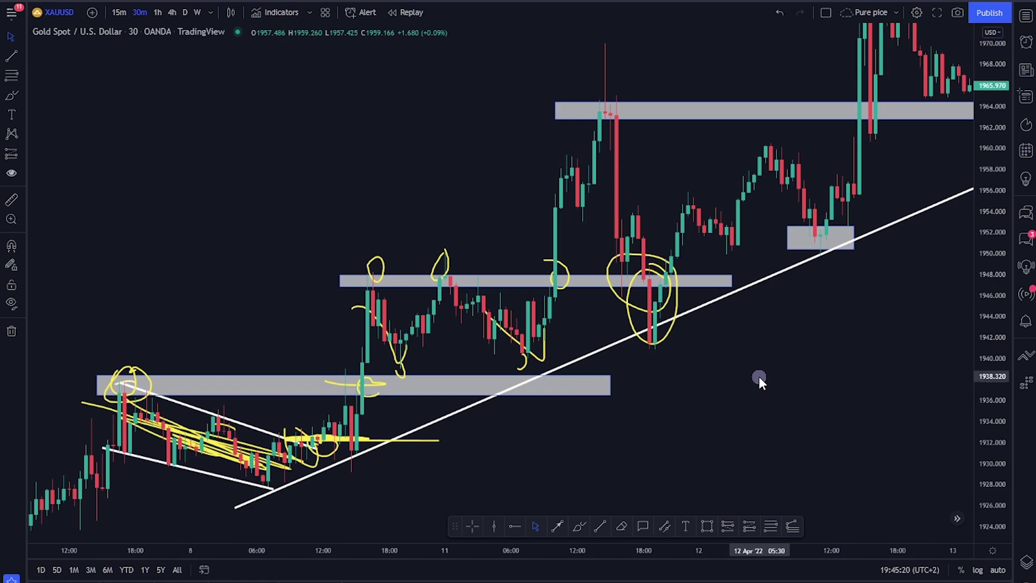
pyautogui.moveTo(717, 230); pyautogui.dragTo(357, 273)
pyautogui.click(578, 526)
pyautogui.moveTo(318, 226)
pyautogui.mouseDown()
pyautogui.moveTo(759, 224)
pyautogui.moveTo(744, 205)
pyautogui.moveTo(702, 209)
pyautogui.mouseUp()
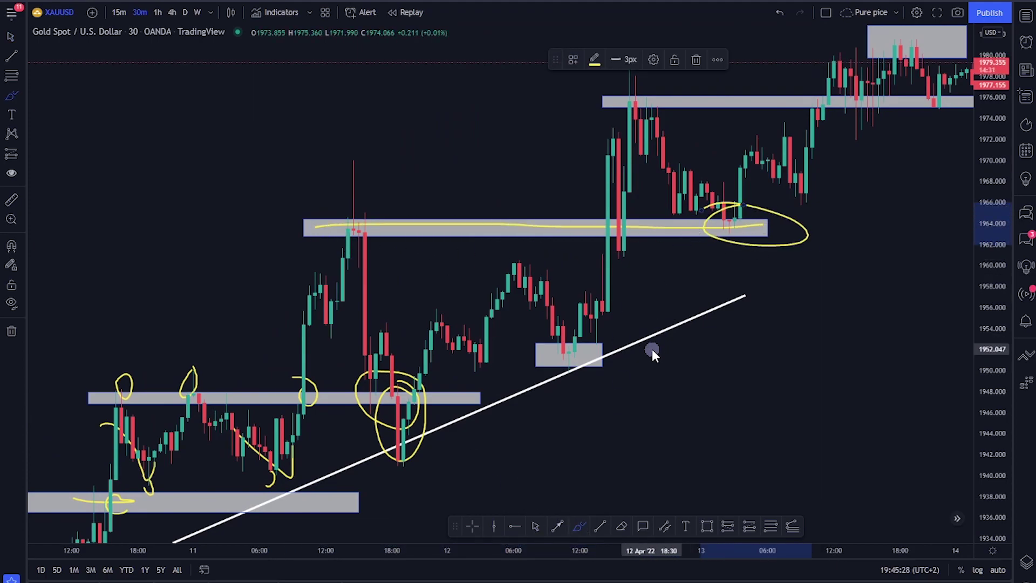
# Review the marked zones from the falling channel's breakout up to the 14 April low.
pyautogui.scroll(-2, 652, 353)
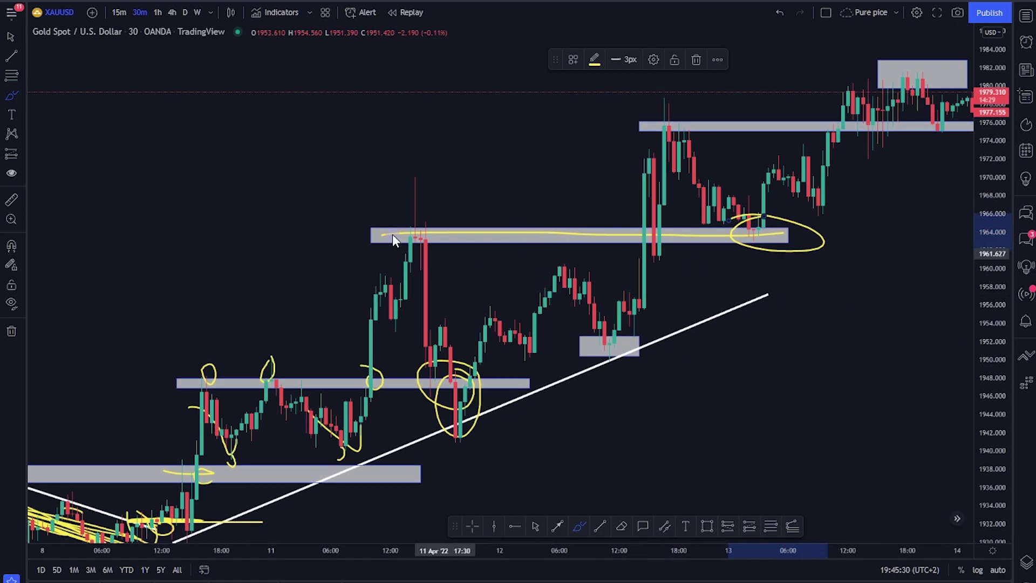
pyautogui.click(11, 12)
pyautogui.click(10, 36)
pyautogui.moveTo(221, 151); pyautogui.dragTo(444, 116)
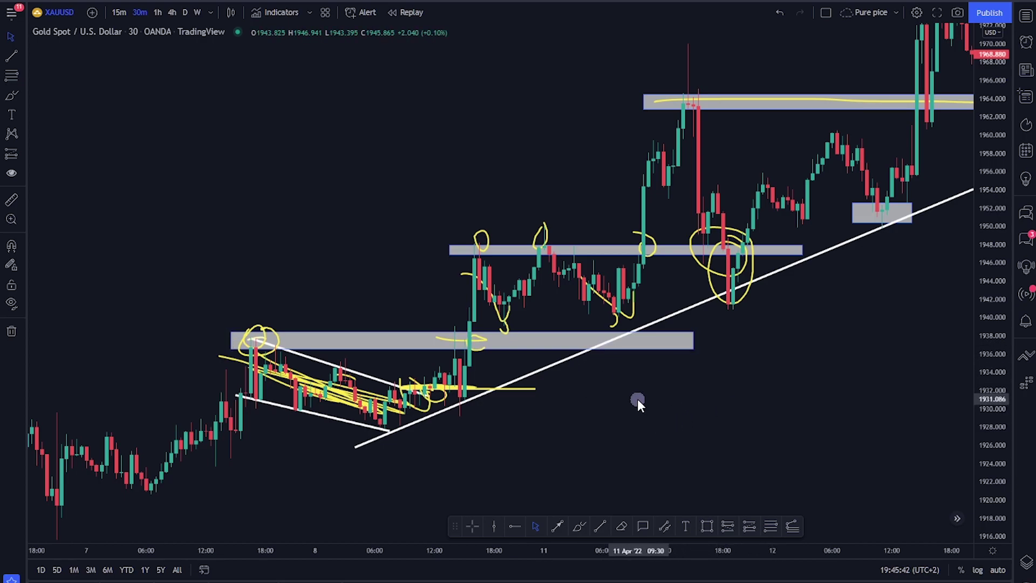
pyautogui.moveTo(695, 382); pyautogui.dragTo(659, 380)
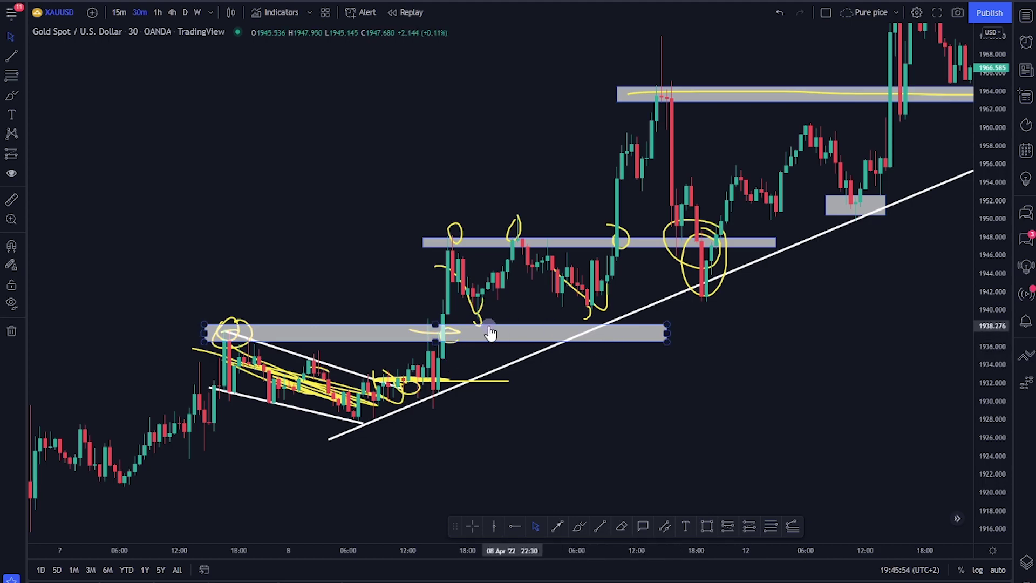
pyautogui.click(223, 337)
pyautogui.click(496, 323)
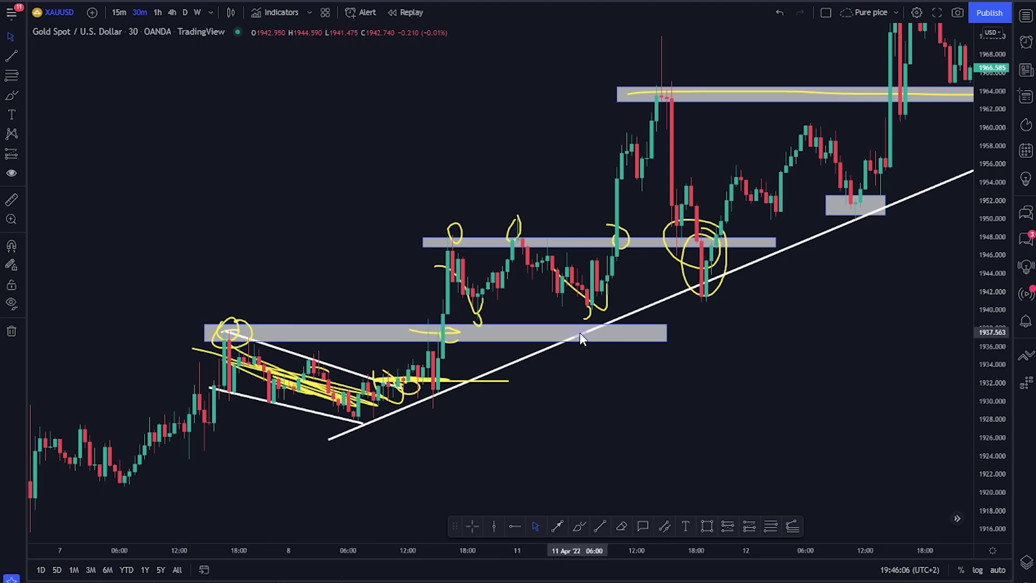
pyautogui.scroll(2, 557, 335)
pyautogui.scroll(-4, 523, 352)
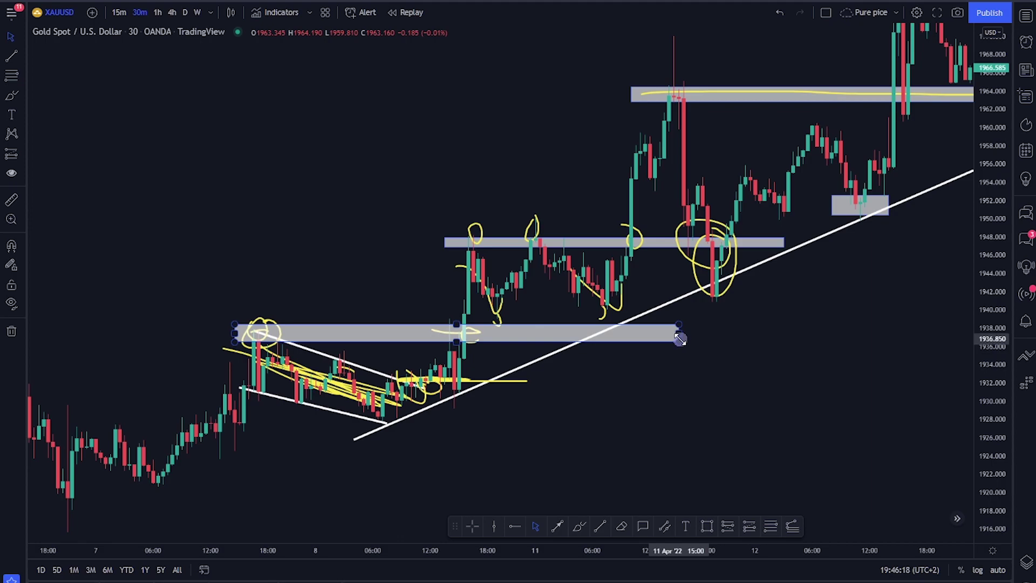
pyautogui.moveTo(592, 281); pyautogui.dragTo(209, 376)
pyautogui.moveTo(883, 224); pyautogui.dragTo(812, 238)
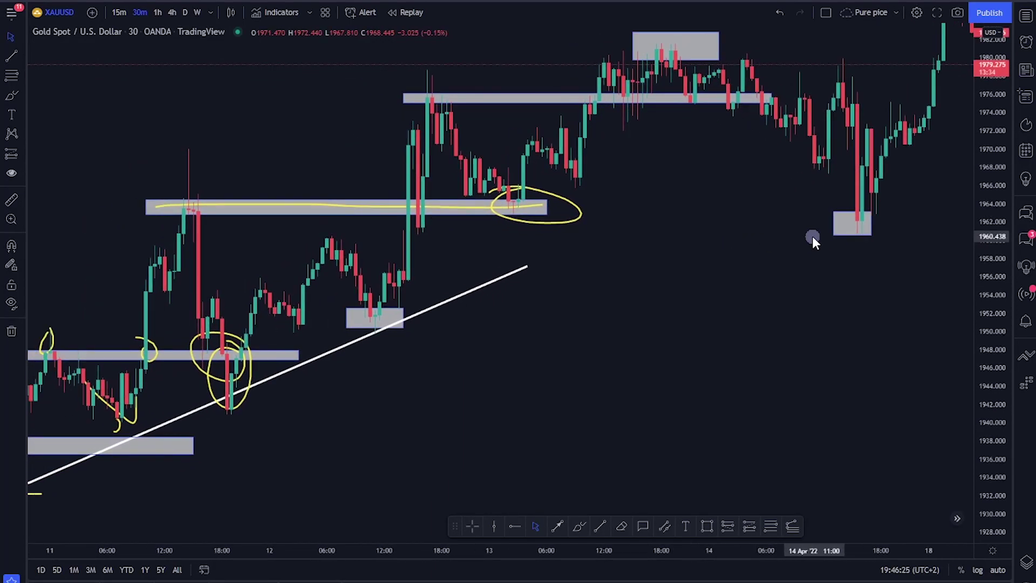
# Extend the 1964 zone to 18 April 02:30 with its lower edge at 1962.459, and enlarge the 14 April low's rectangle to about 1965.3.
pyautogui.click(546, 208)
pyautogui.moveTo(546, 208); pyautogui.dragTo(952, 208)
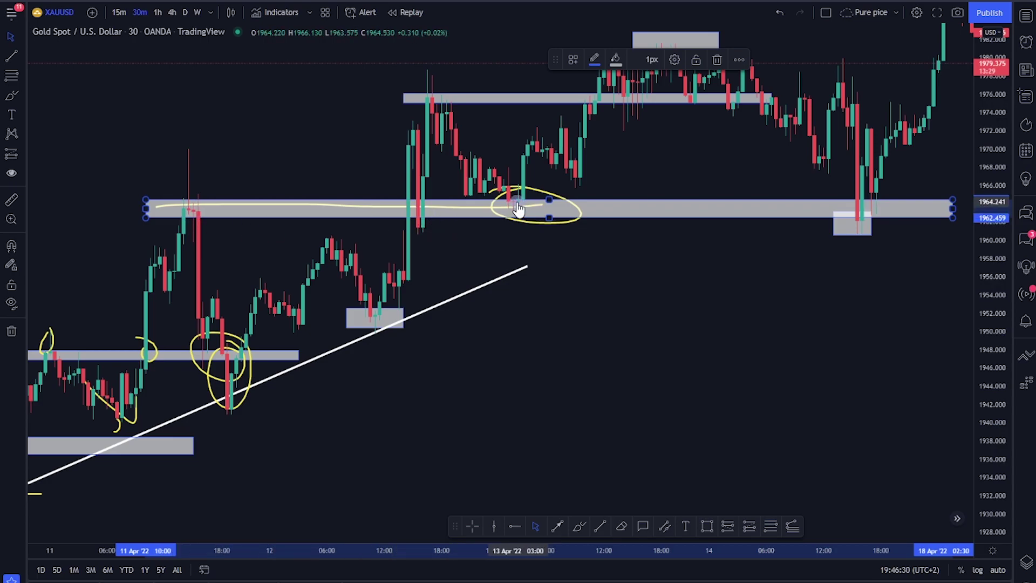
pyautogui.click(847, 227)
pyautogui.moveTo(870, 211); pyautogui.dragTo(890, 191)
pyautogui.click(801, 272)
# Review the zone retests along the rising trend line, from the falling channel to the 11 April pullback.
pyautogui.scroll(-1, 740, 314)
pyautogui.moveTo(740, 317); pyautogui.dragTo(615, 391)
pyautogui.moveTo(673, 364); pyautogui.dragTo(752, 319)
pyautogui.moveTo(499, 264); pyautogui.dragTo(652, 312)
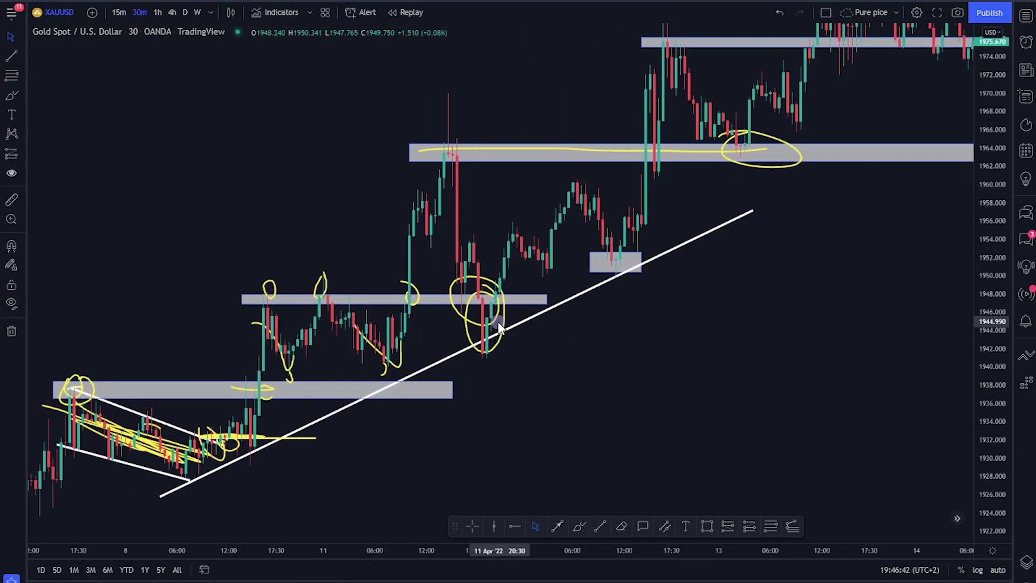
pyautogui.moveTo(537, 402); pyautogui.dragTo(682, 372)
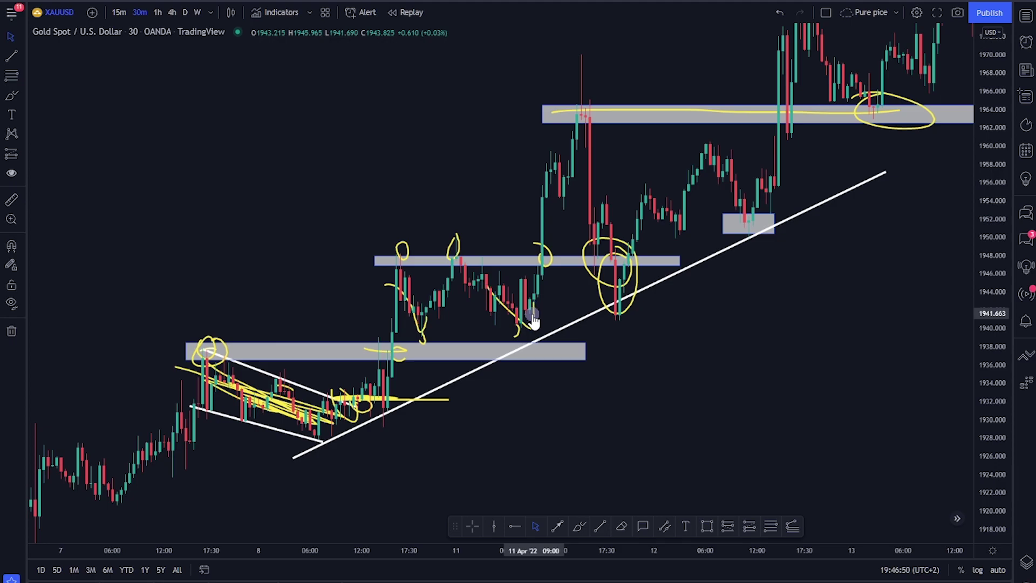
pyautogui.scroll(3, 539, 381)
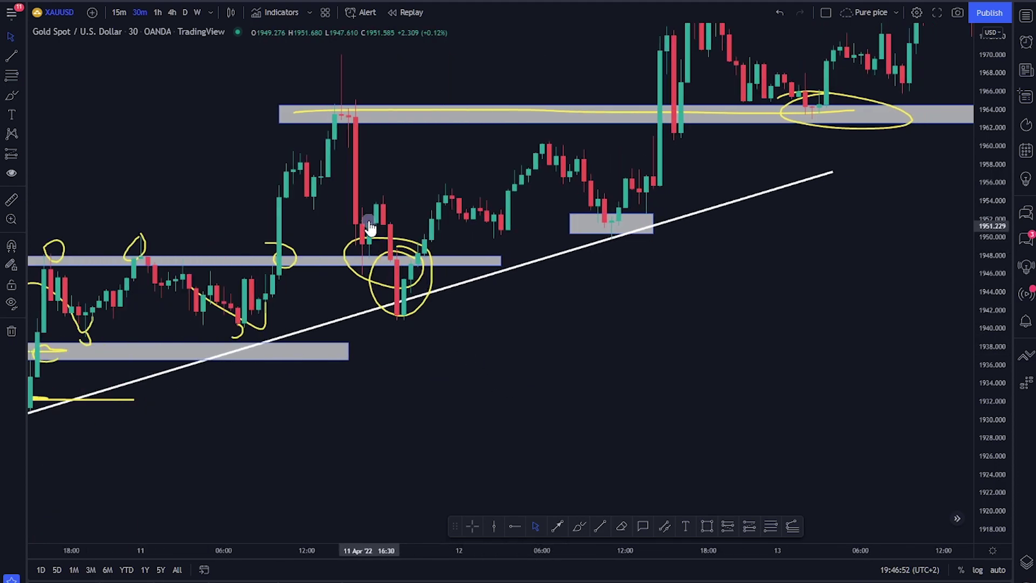
pyautogui.moveTo(431, 378); pyautogui.dragTo(537, 397)
pyautogui.moveTo(693, 376); pyautogui.dragTo(396, 375)
# Brush lines along the extended 1964 zone and circle its retest at the 14 April low.
pyautogui.hscroll(2, 766, 212)
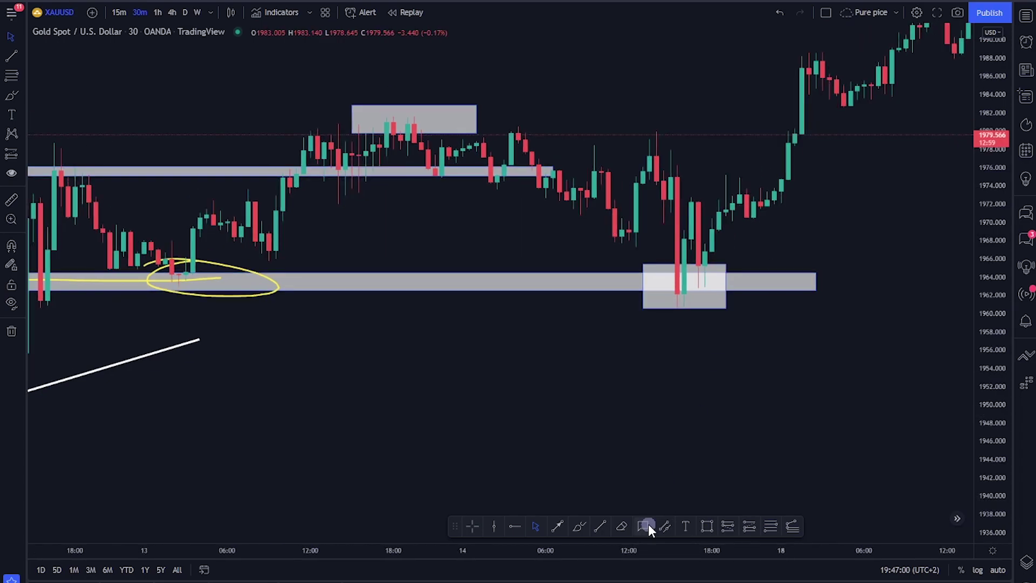
pyautogui.click(587, 528)
pyautogui.moveTo(703, 318)
pyautogui.mouseDown()
pyautogui.moveTo(673, 300)
pyautogui.moveTo(696, 254)
pyautogui.moveTo(473, 290)
pyautogui.moveTo(743, 274)
pyautogui.moveTo(707, 276)
pyautogui.moveTo(720, 274)
pyautogui.mouseUp()
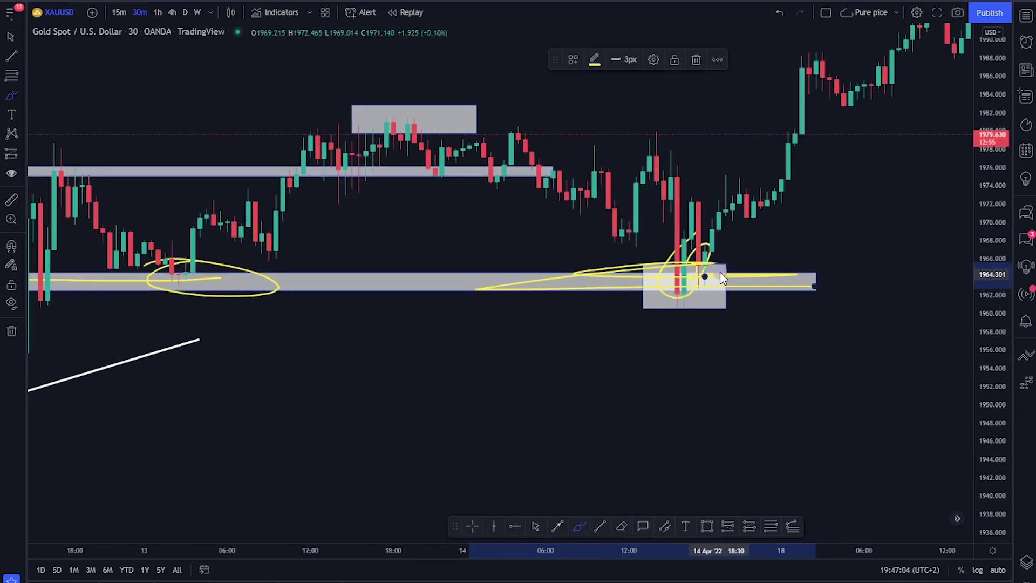
# Brush-outline the 14 April pullback with falling lines, mark its low's rejection wicks, and mark the 18 April breakout up to about 1976.
pyautogui.moveTo(772, 203)
pyautogui.mouseDown()
pyautogui.moveTo(541, 192)
pyautogui.moveTo(753, 249)
pyautogui.moveTo(749, 185)
pyautogui.moveTo(815, 203)
pyautogui.moveTo(515, 118)
pyautogui.moveTo(697, 172)
pyautogui.moveTo(597, 150)
pyautogui.moveTo(874, 209)
pyautogui.moveTo(740, 173)
pyautogui.moveTo(826, 196)
pyautogui.moveTo(787, 185)
pyautogui.mouseUp()
pyautogui.hscroll(5, 675, 303)
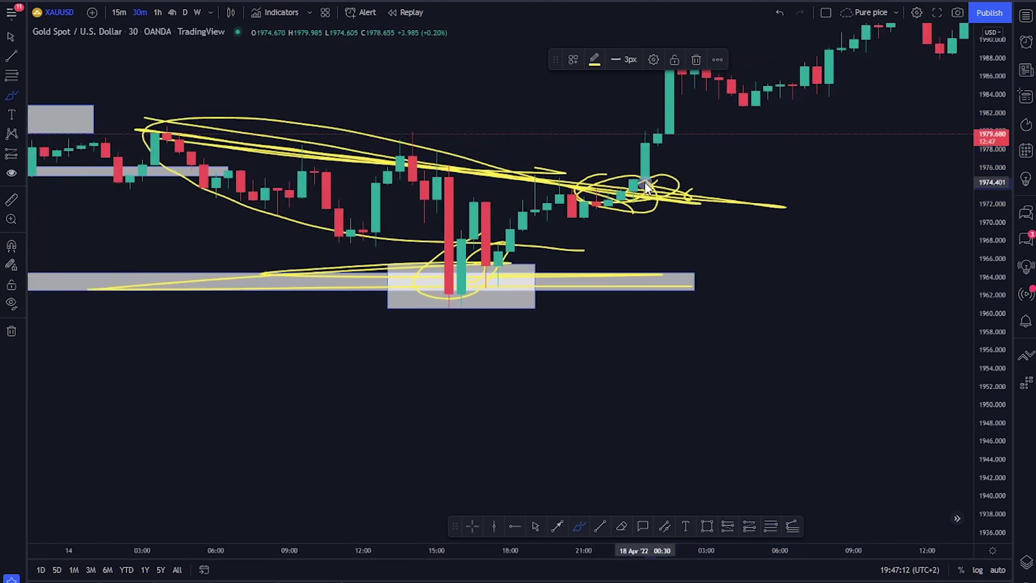
pyautogui.moveTo(494, 306); pyautogui.dragTo(497, 277)
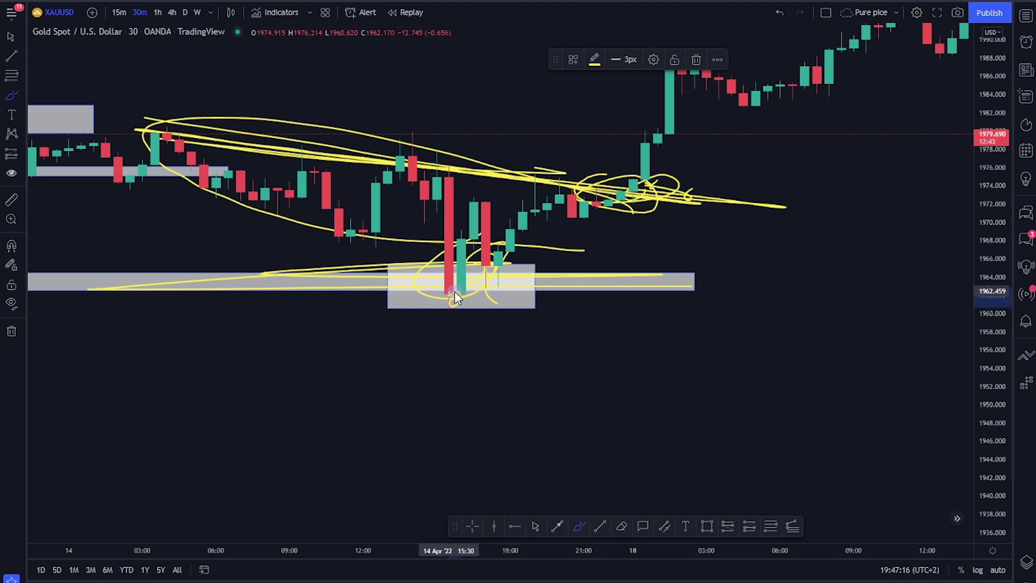
pyautogui.hscroll(-4, 493, 328)
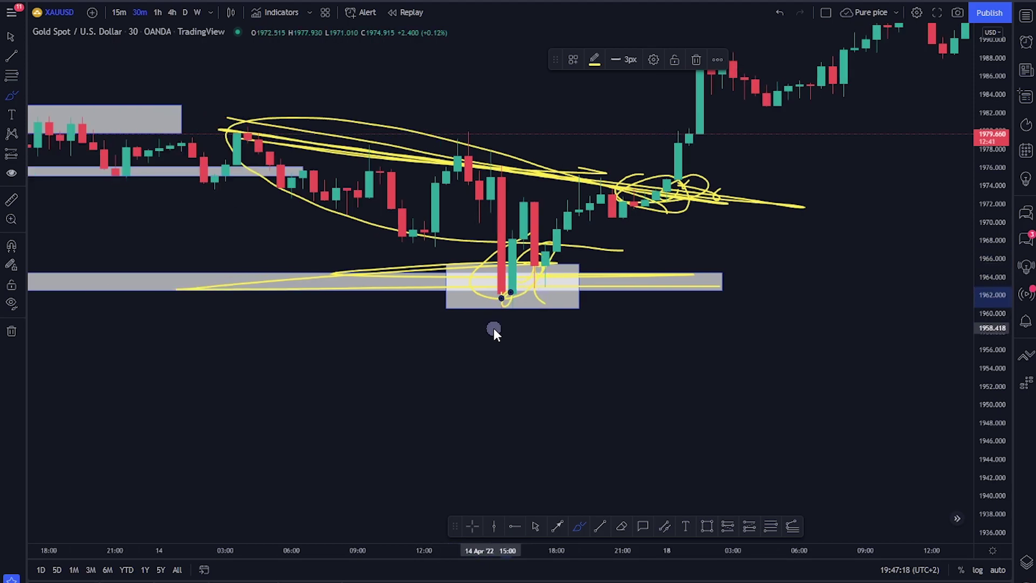
pyautogui.hscroll(-4, 548, 352)
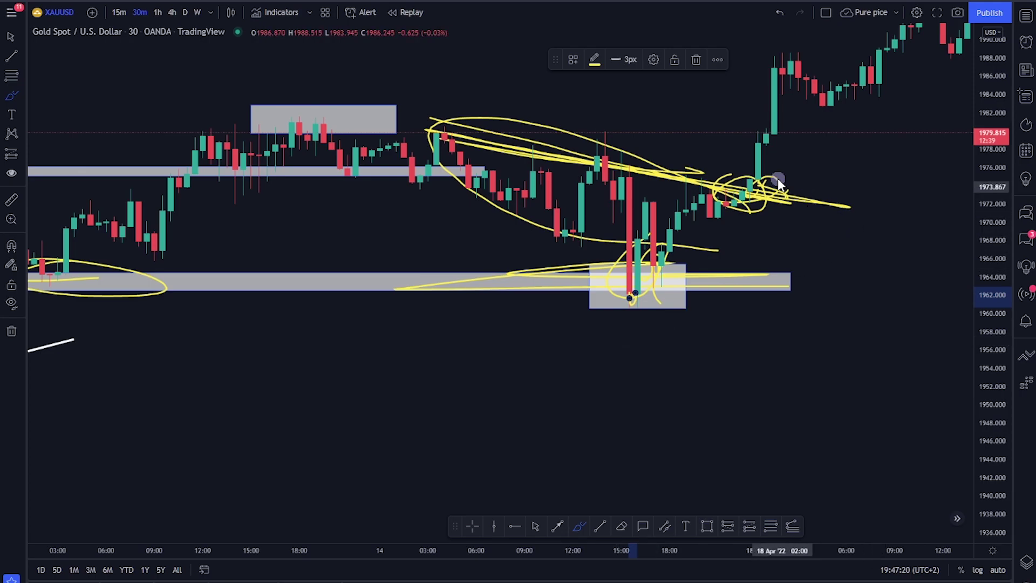
pyautogui.moveTo(736, 167); pyautogui.dragTo(751, 173)
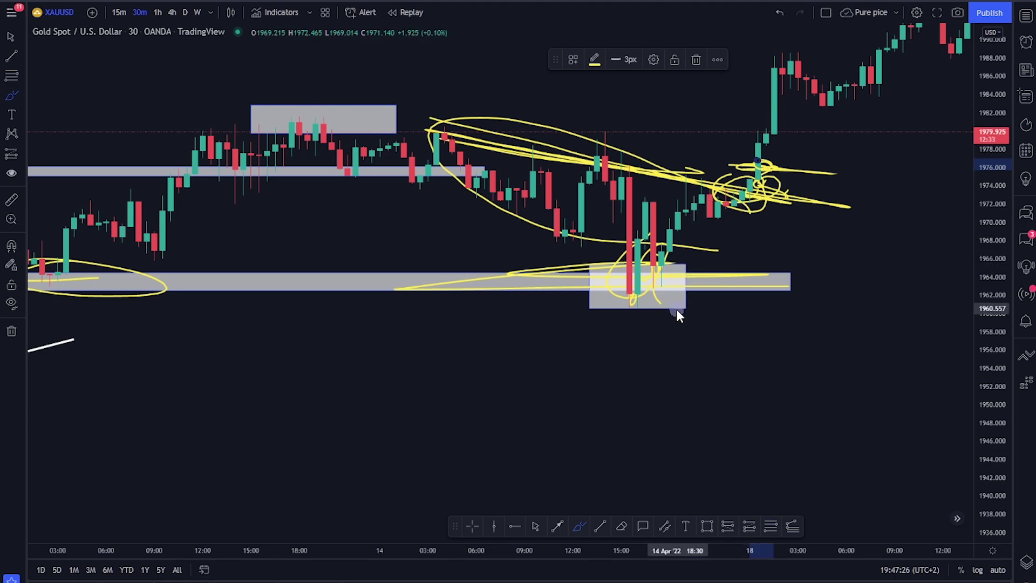
# Brush a zigzag decline from the 14 April low's zone to about 1944, and a rising line to the 18 April breakout.
pyautogui.scroll(-3, 676, 310)
pyautogui.scroll(-3, 674, 309)
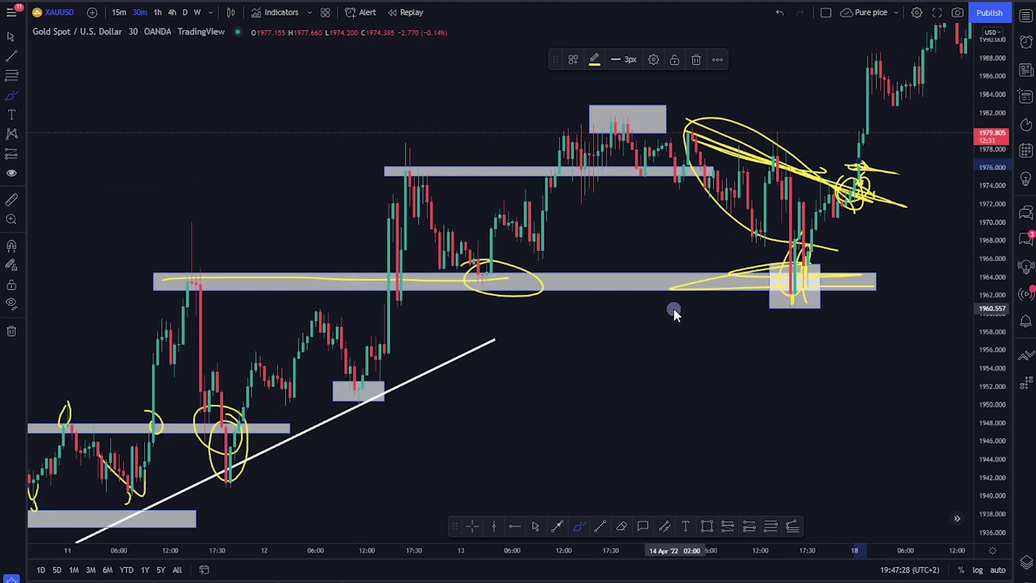
pyautogui.scroll(3, 672, 303)
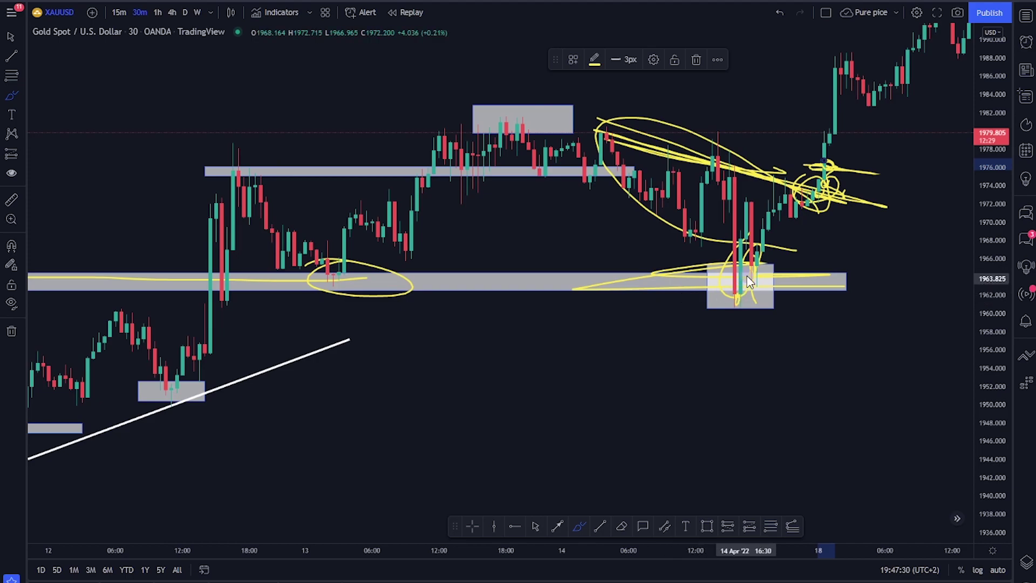
pyautogui.moveTo(758, 306)
pyautogui.mouseDown()
pyautogui.moveTo(804, 305)
pyautogui.moveTo(879, 456)
pyautogui.mouseUp()
pyautogui.moveTo(768, 271); pyautogui.dragTo(853, 178)
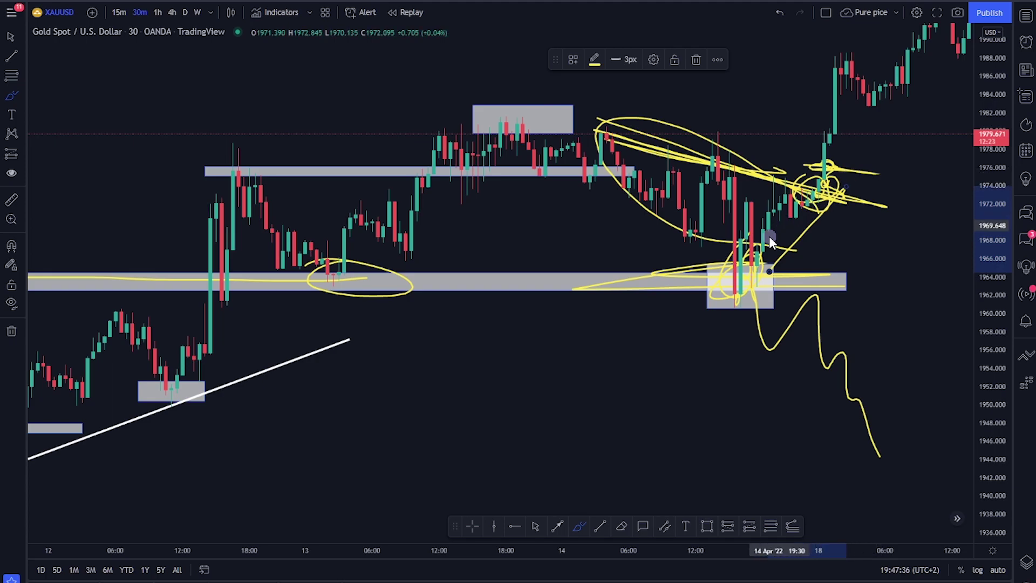
# Switch to the BTCUSD 4h replay chart and review its supply and demand zones.
pyautogui.scroll(-3, 593, 447)
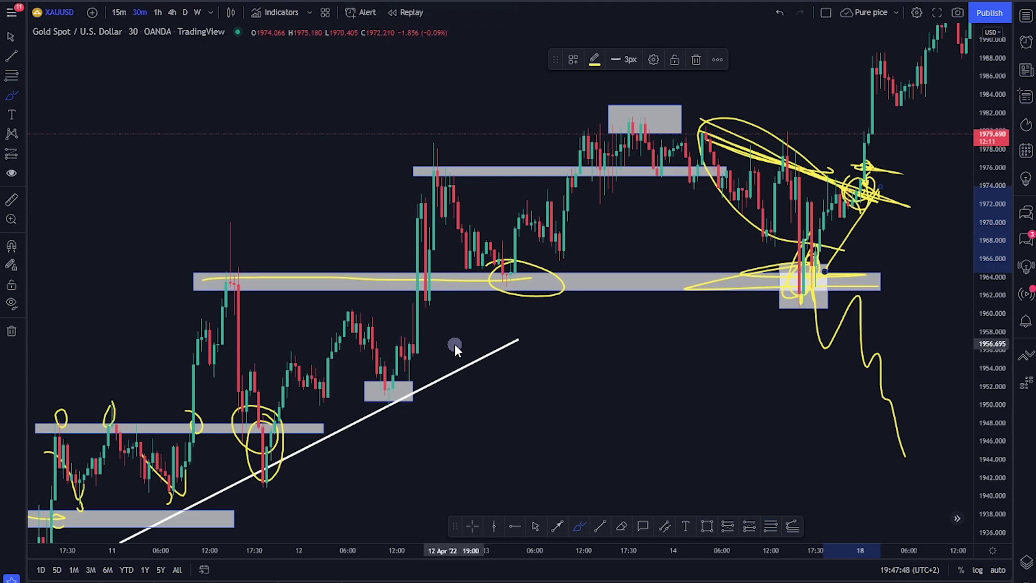
pyautogui.scroll(-2, 449, 340)
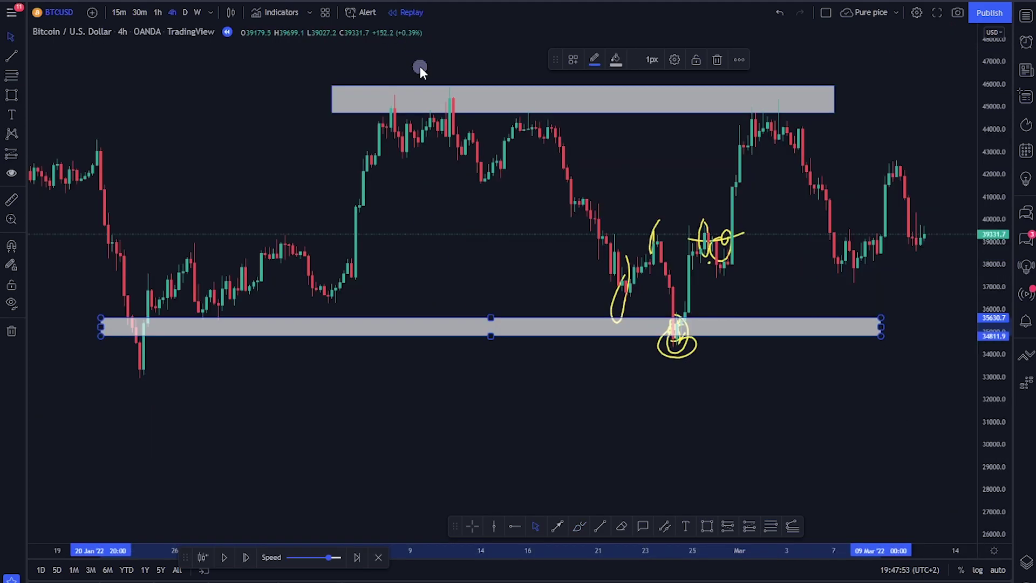
pyautogui.scroll(-2, 491, 304)
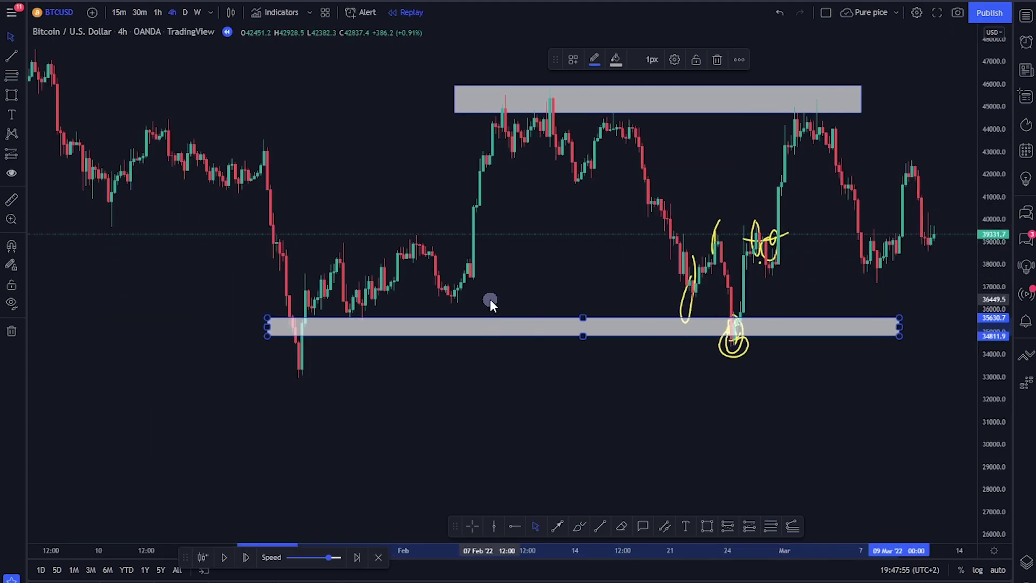